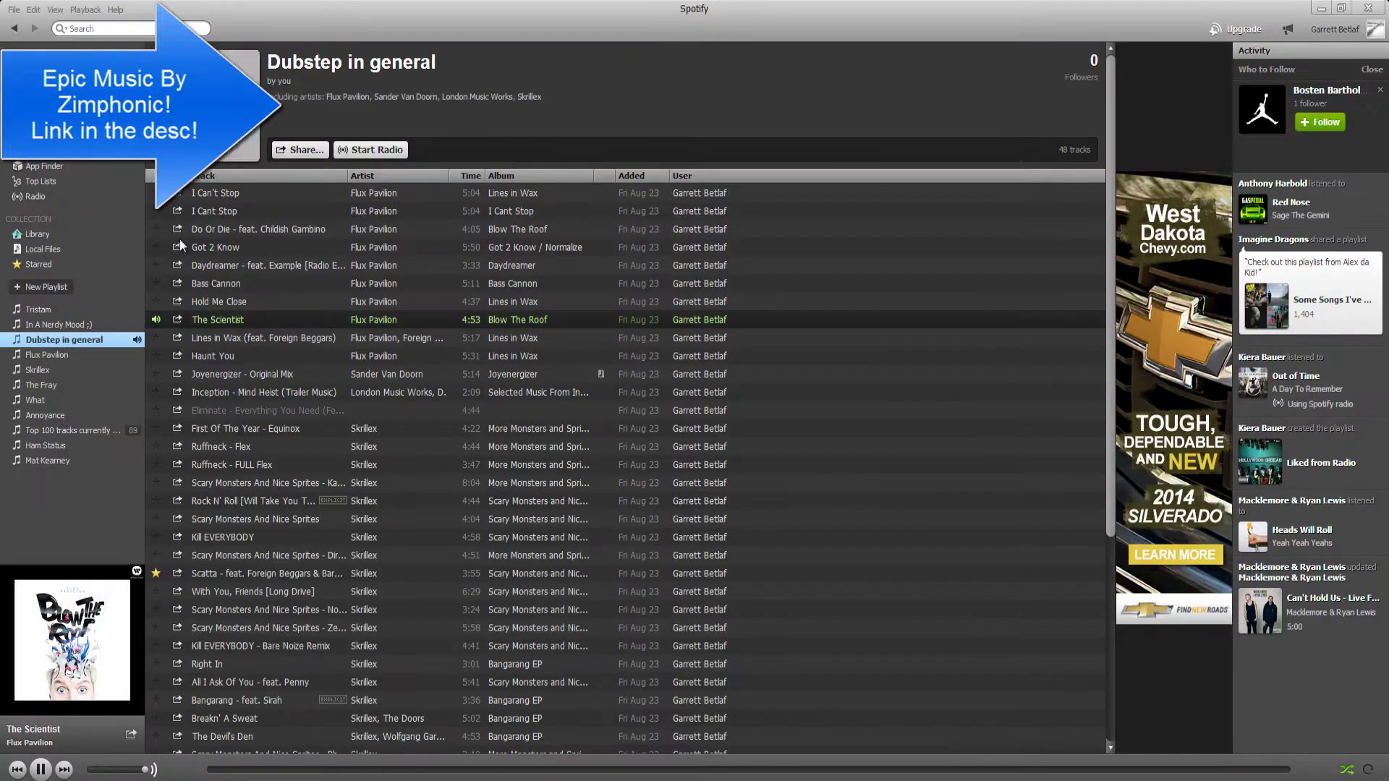
- Close the Windows Volume Mixer to reveal the Dubstep in general playlist
click(1347, 530)
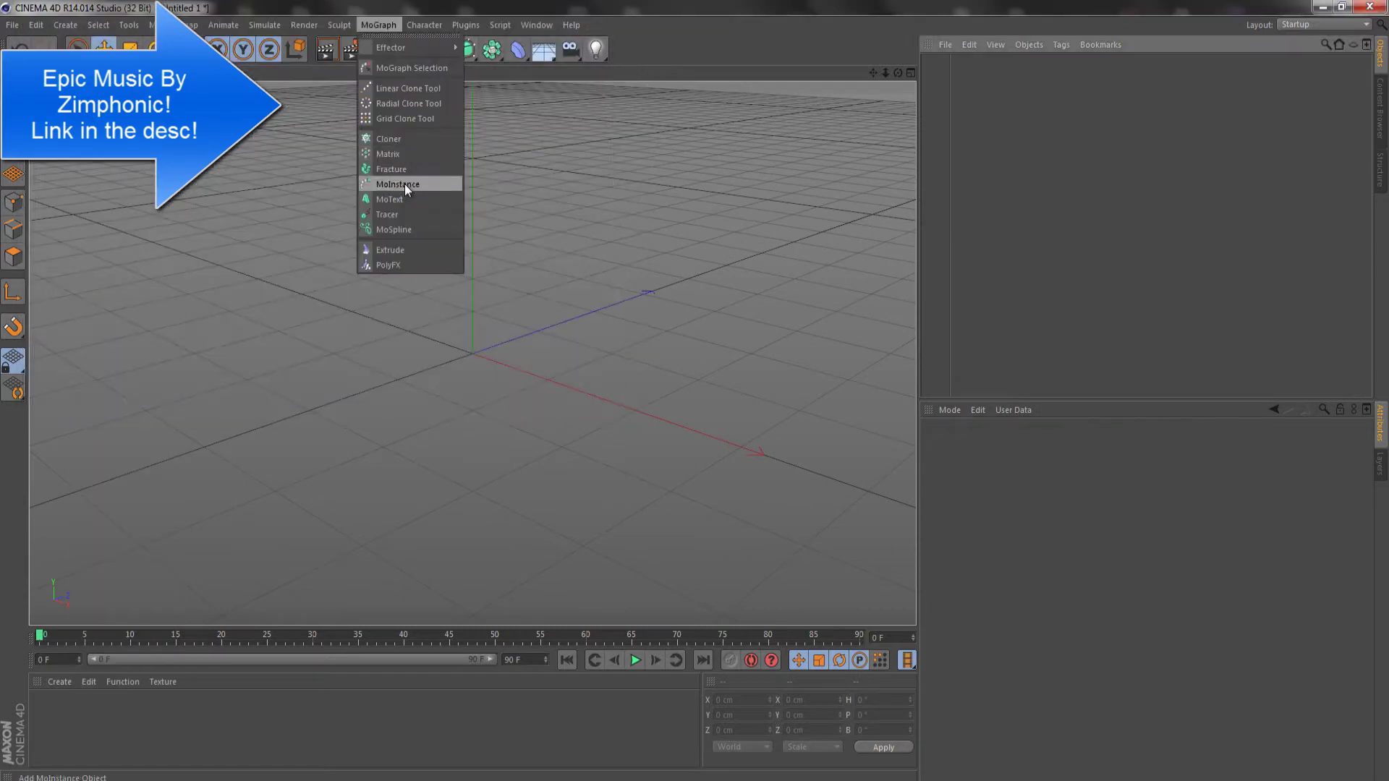
- Change the MoText font to VTC Tribal
scroll(1369, 636, down, 10)
scroll(1369, 636, down, 5)
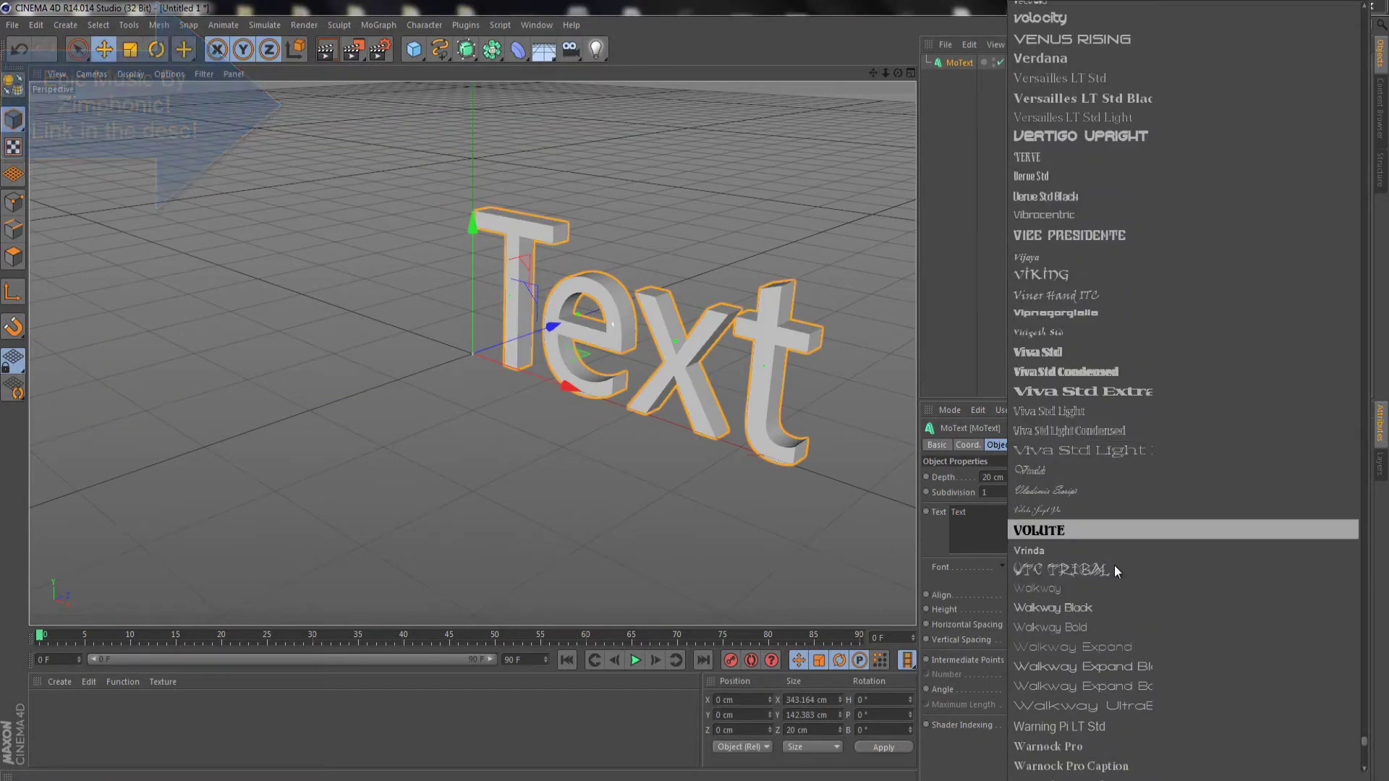
click(1054, 527)
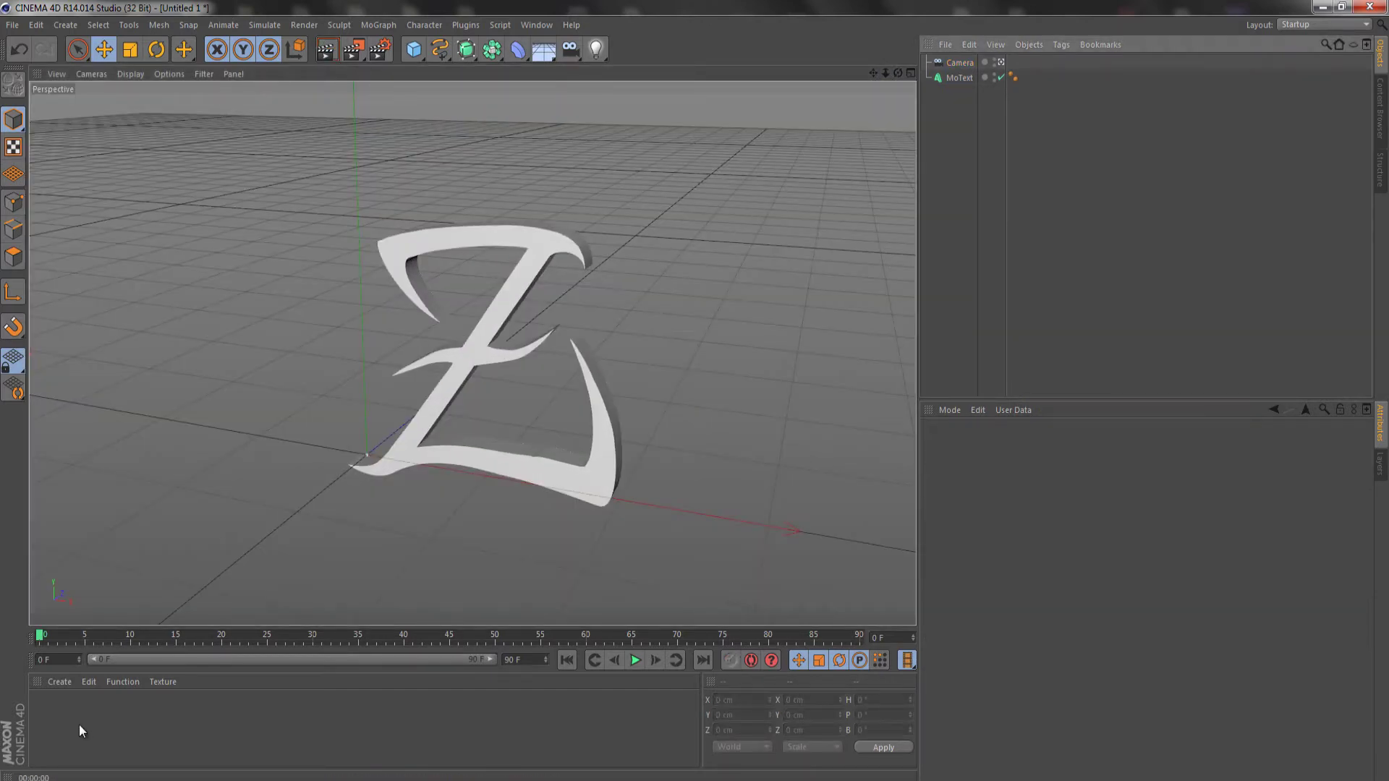
- Render the Z to the Picture Viewer and save it as a still image named 'Zy'
key(ctrl+r)
key(shift+r)
key(ctrl+s)
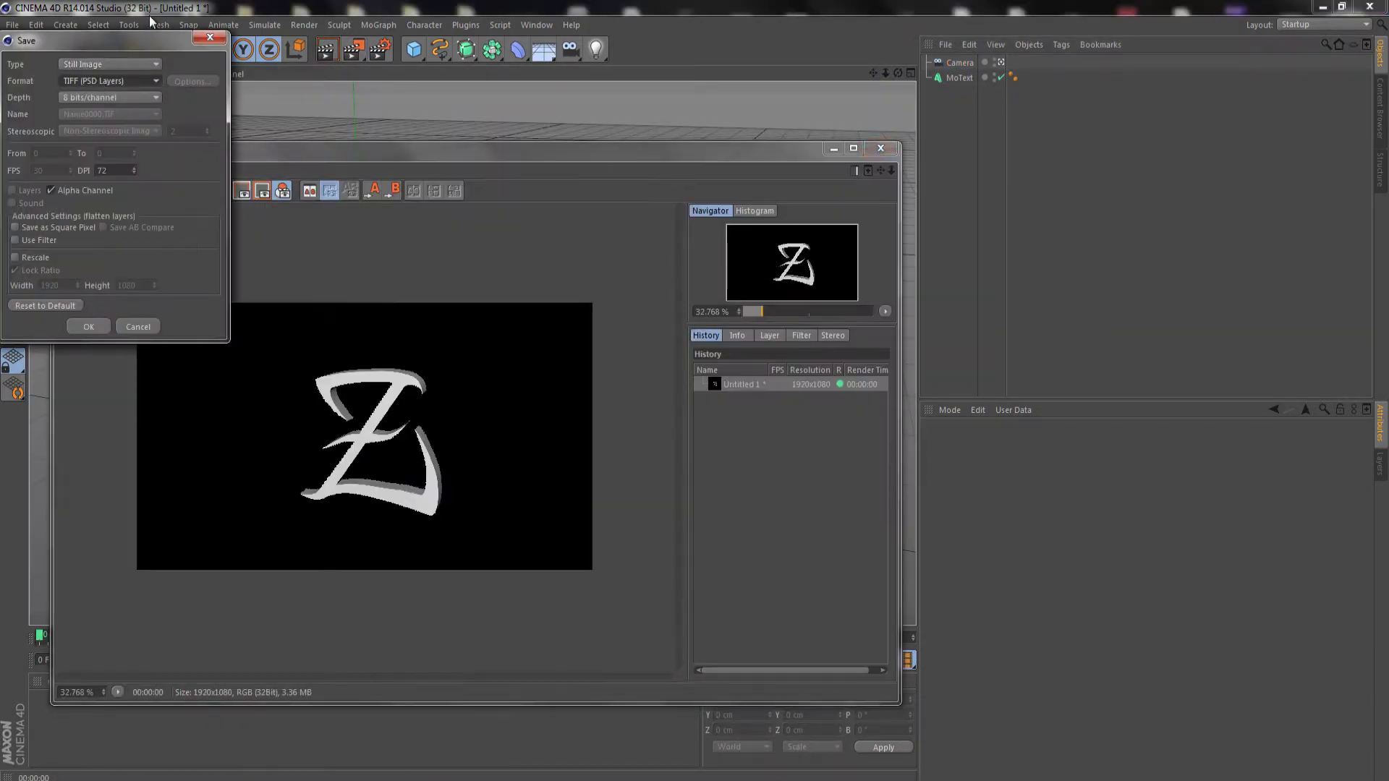
text(Zy)
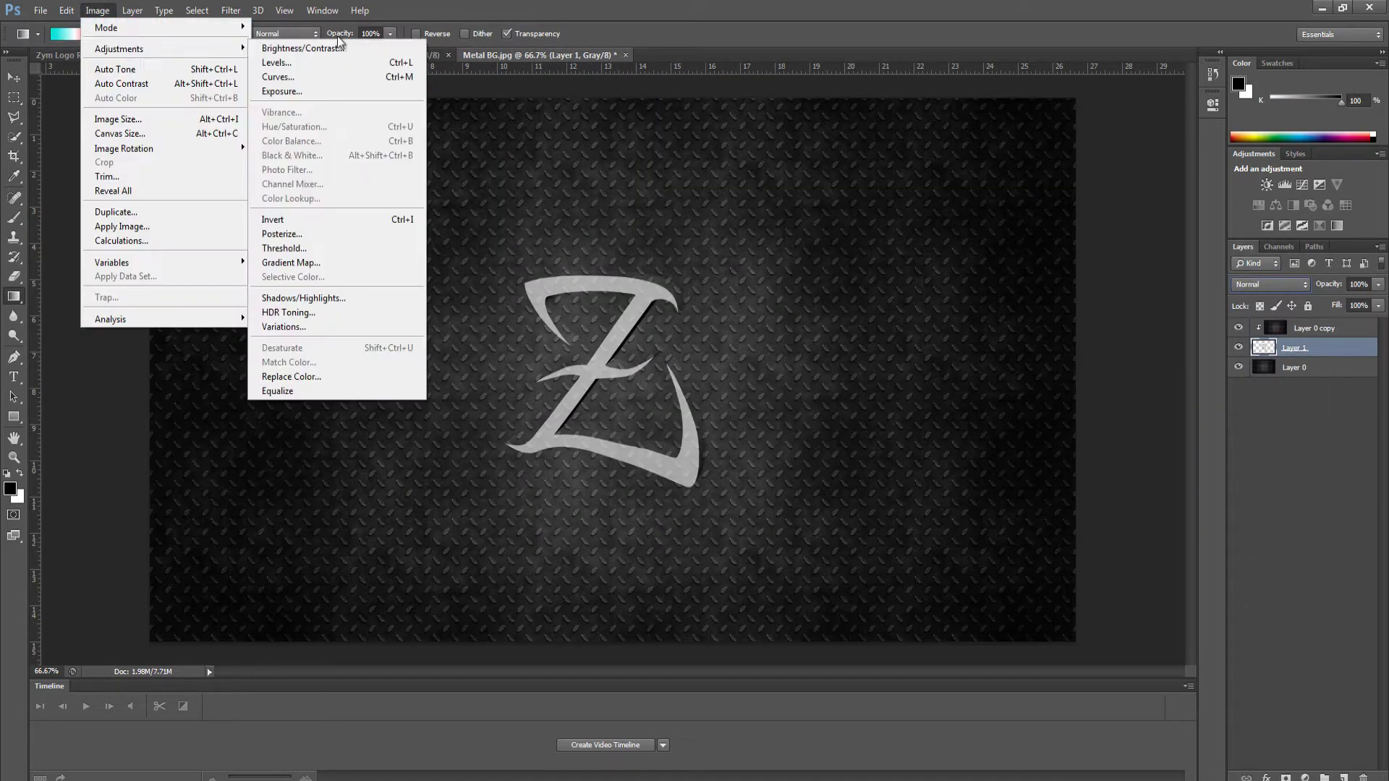
- Bring up the Open dialog in the GFX Stuff folder
key(ctrl+o)
text(gfx s)
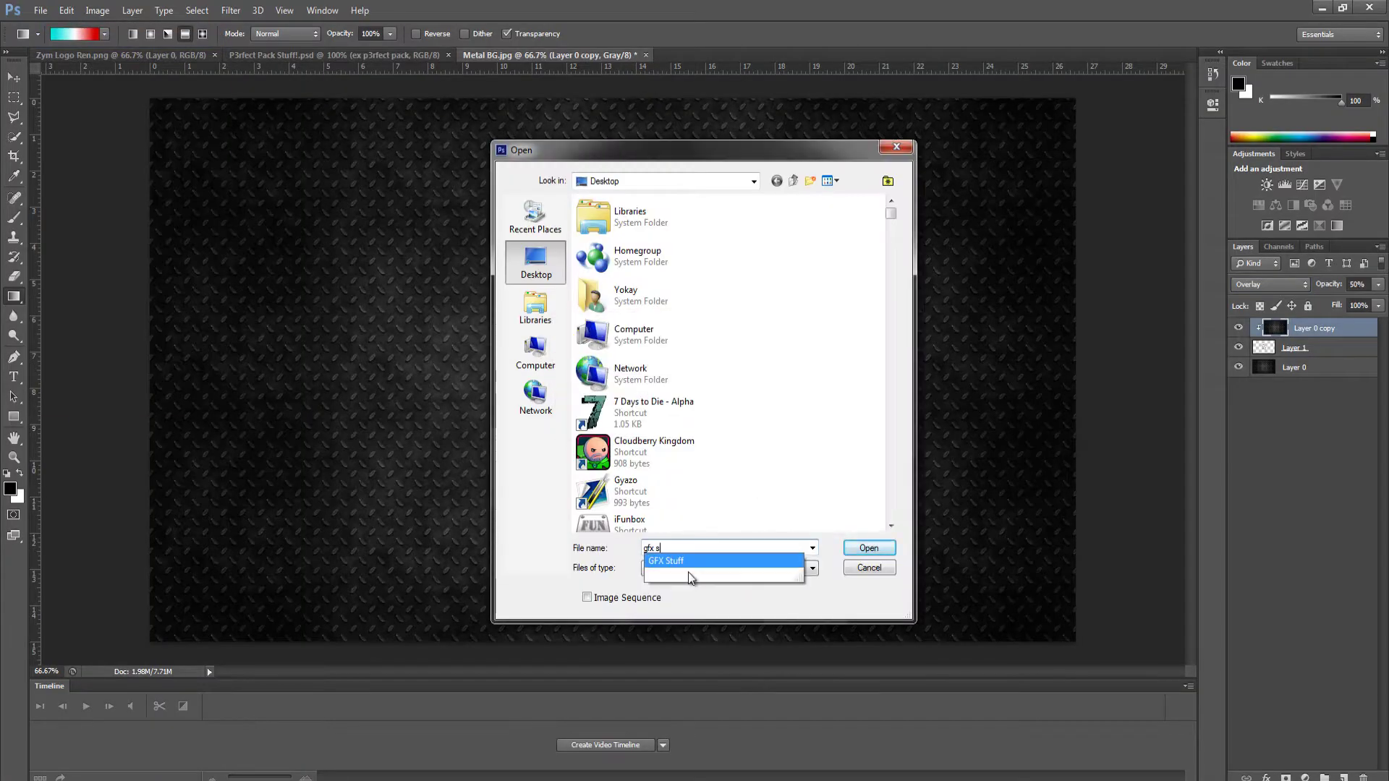
key(Return)
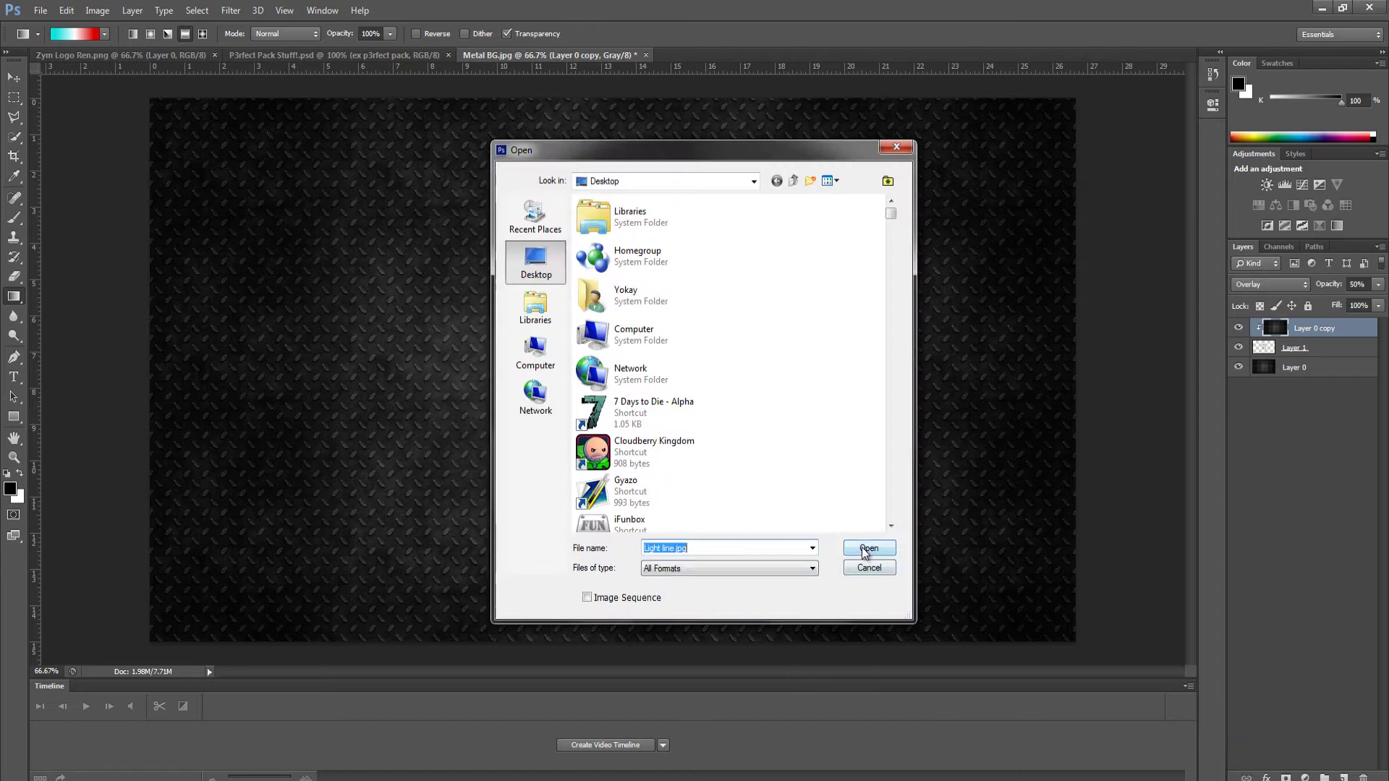
- Open Light line.jpg, blend Layer 3 in Screen mode, and start a Hue/Saturation adjustment
click(868, 548)
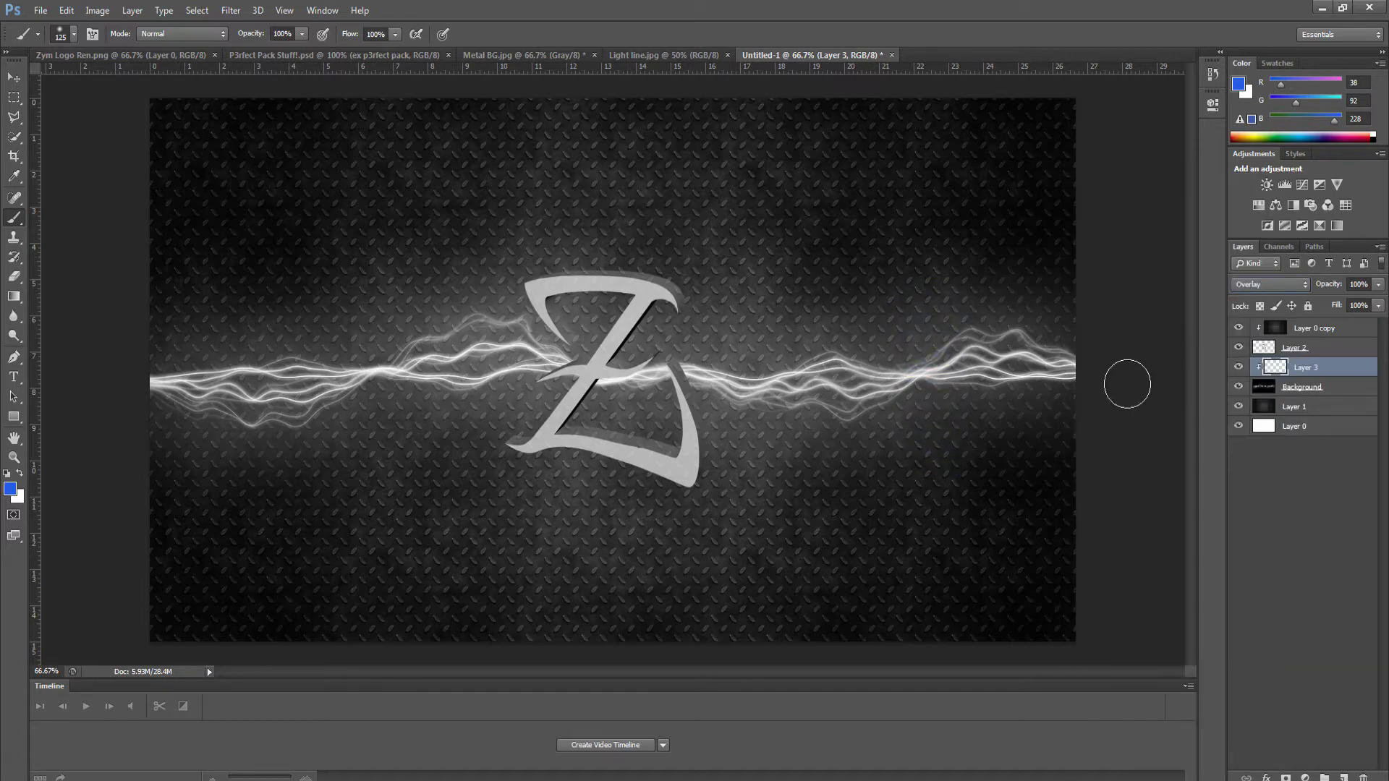
click(1269, 284)
click(1258, 376)
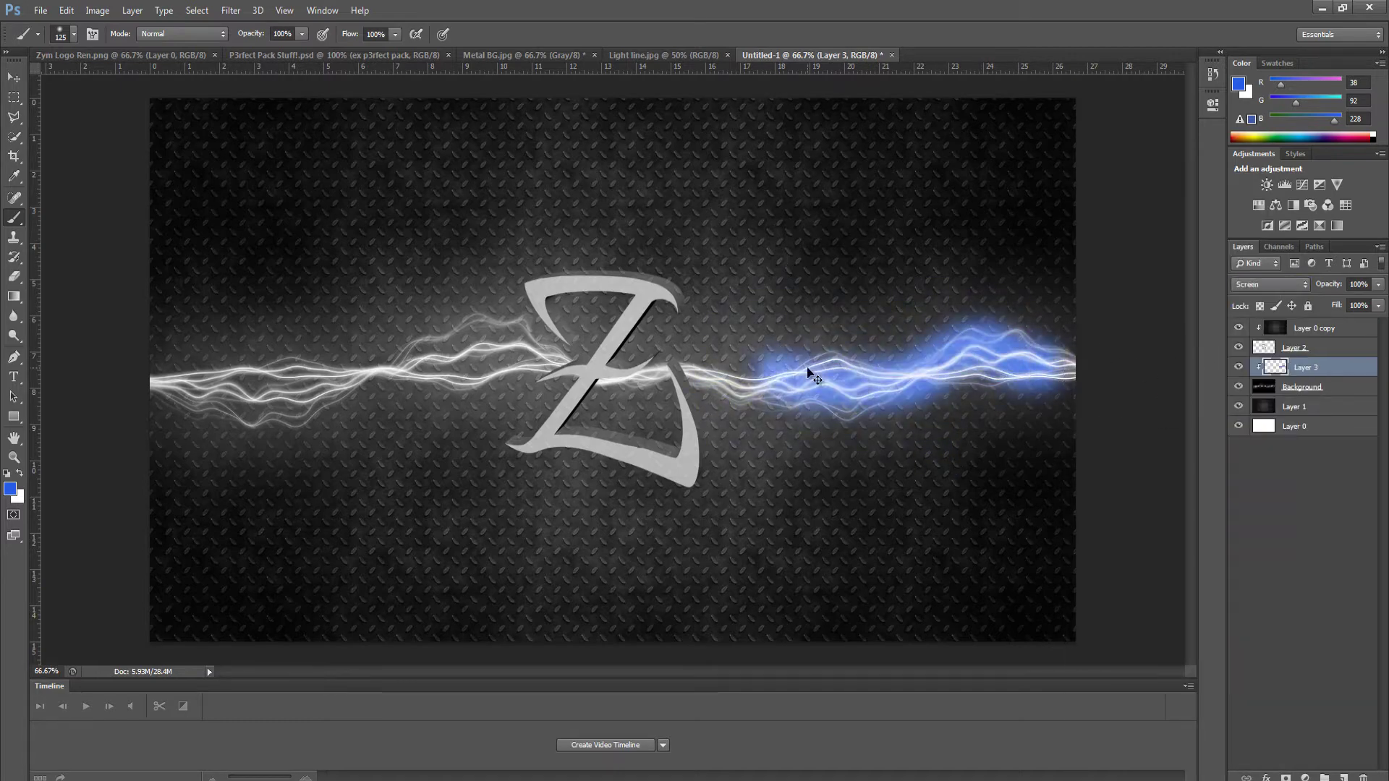
scroll(1258, 286, down, 3)
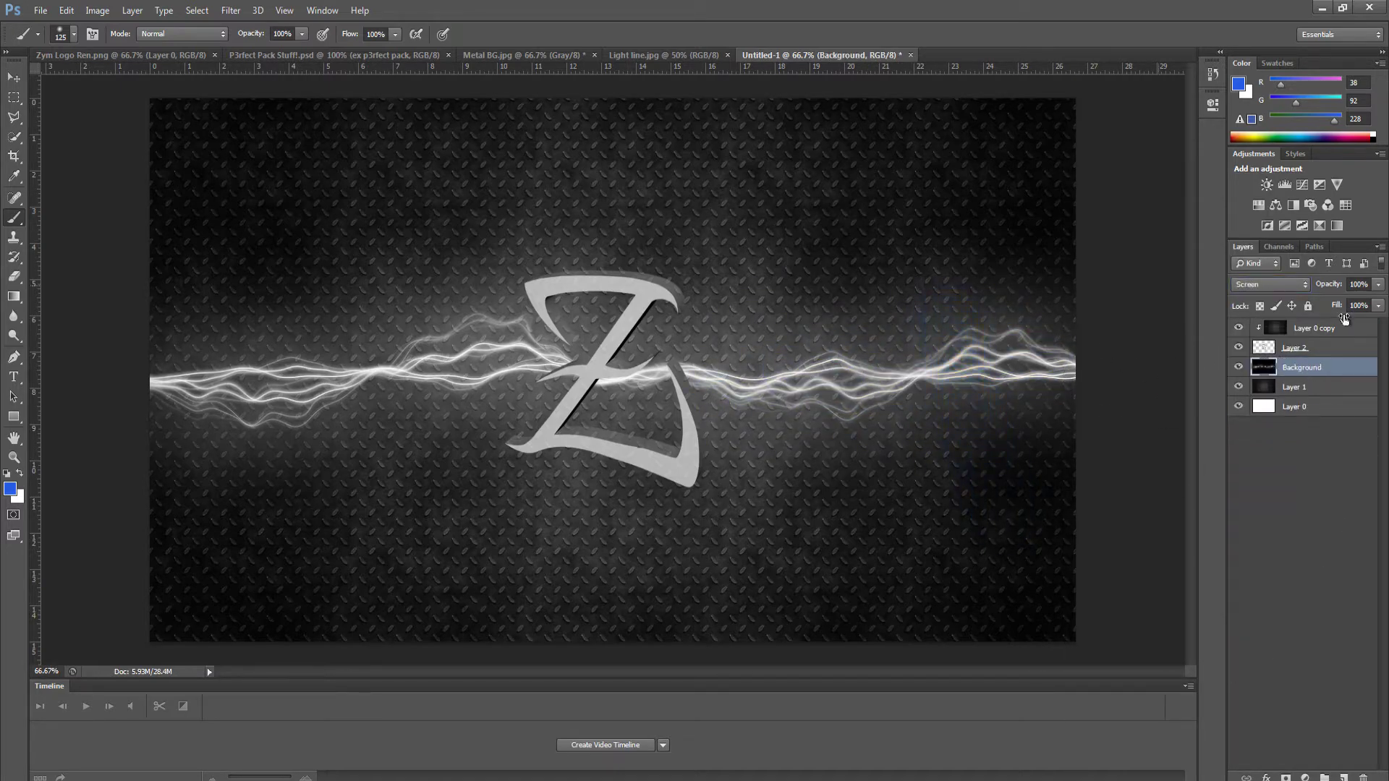
key(ctrl+u)
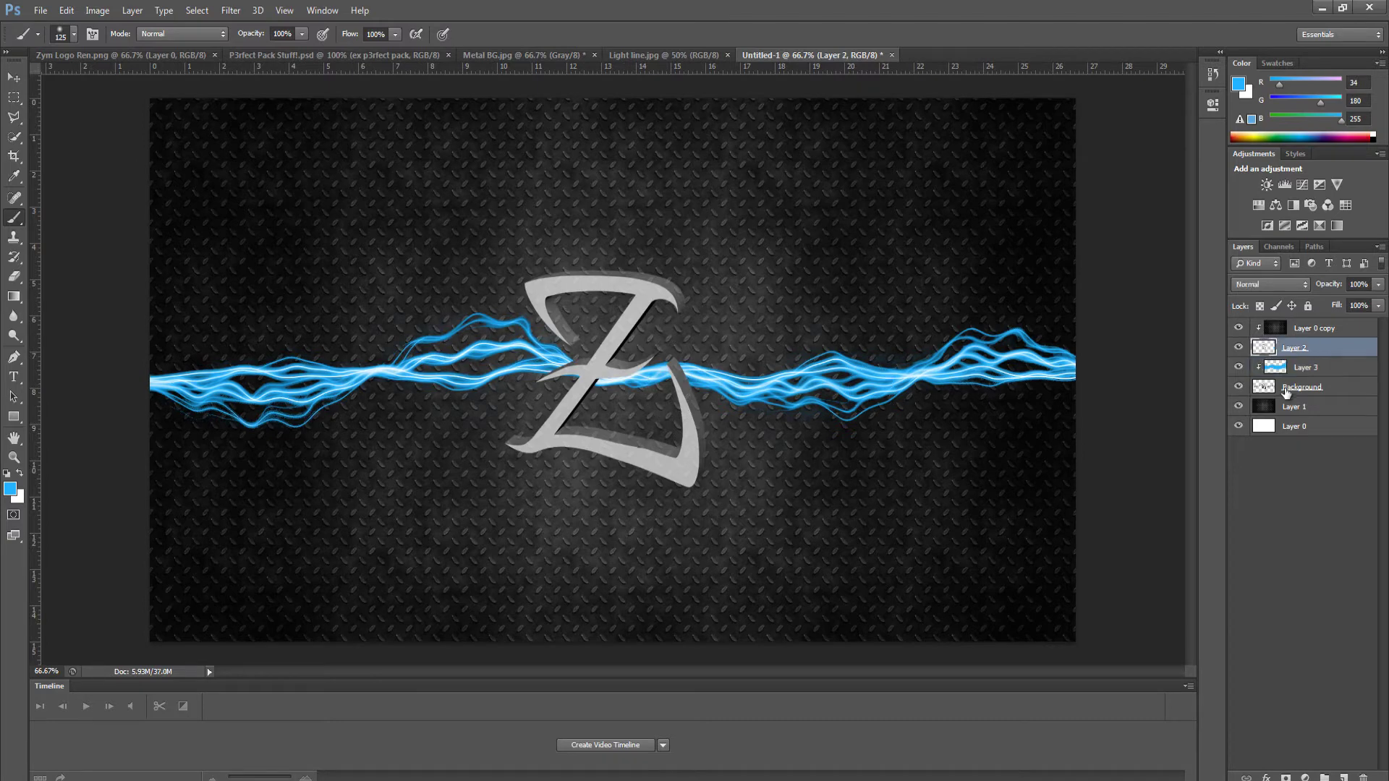
- Merge the blue tint down into the streak layer and apply Ripple to the metal plate
right_click(1305, 368)
click(1248, 569)
click(230, 11)
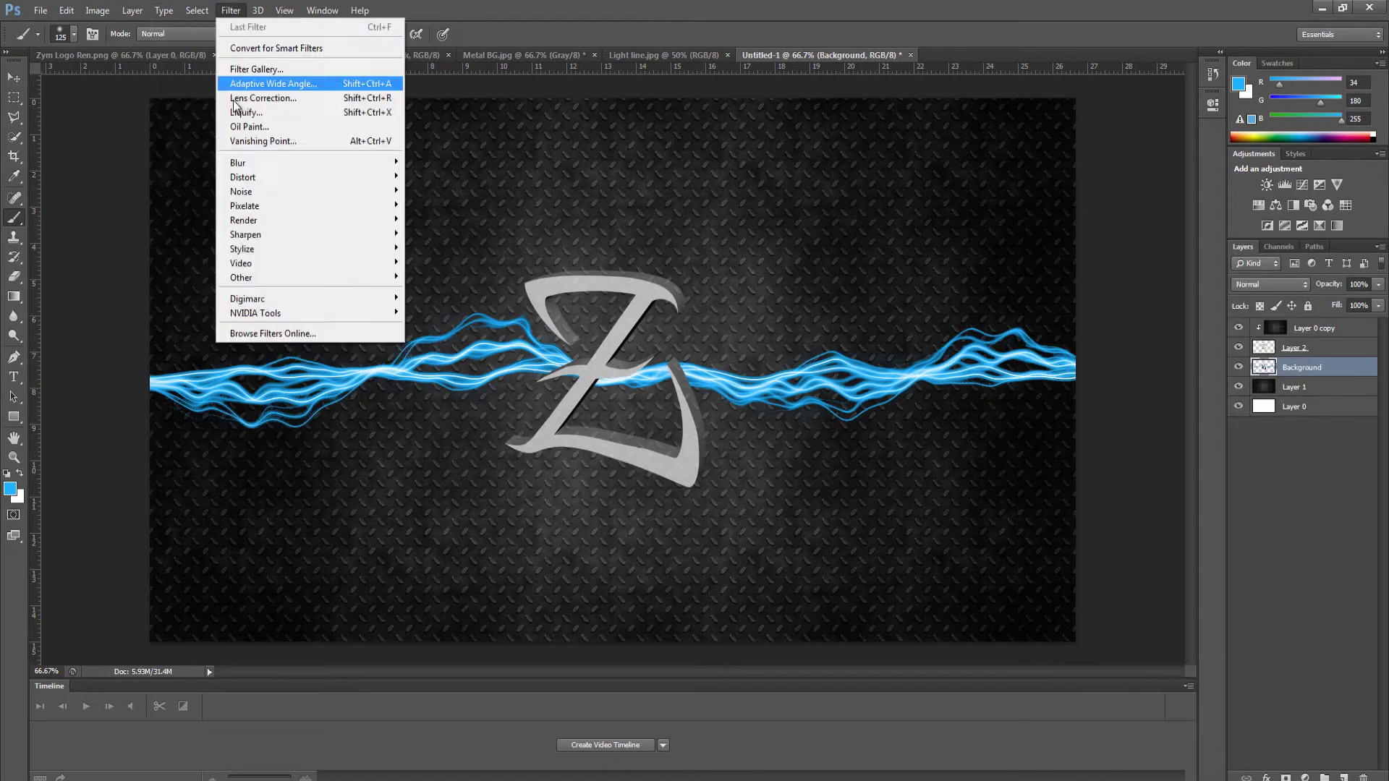
click(474, 221)
click(796, 199)
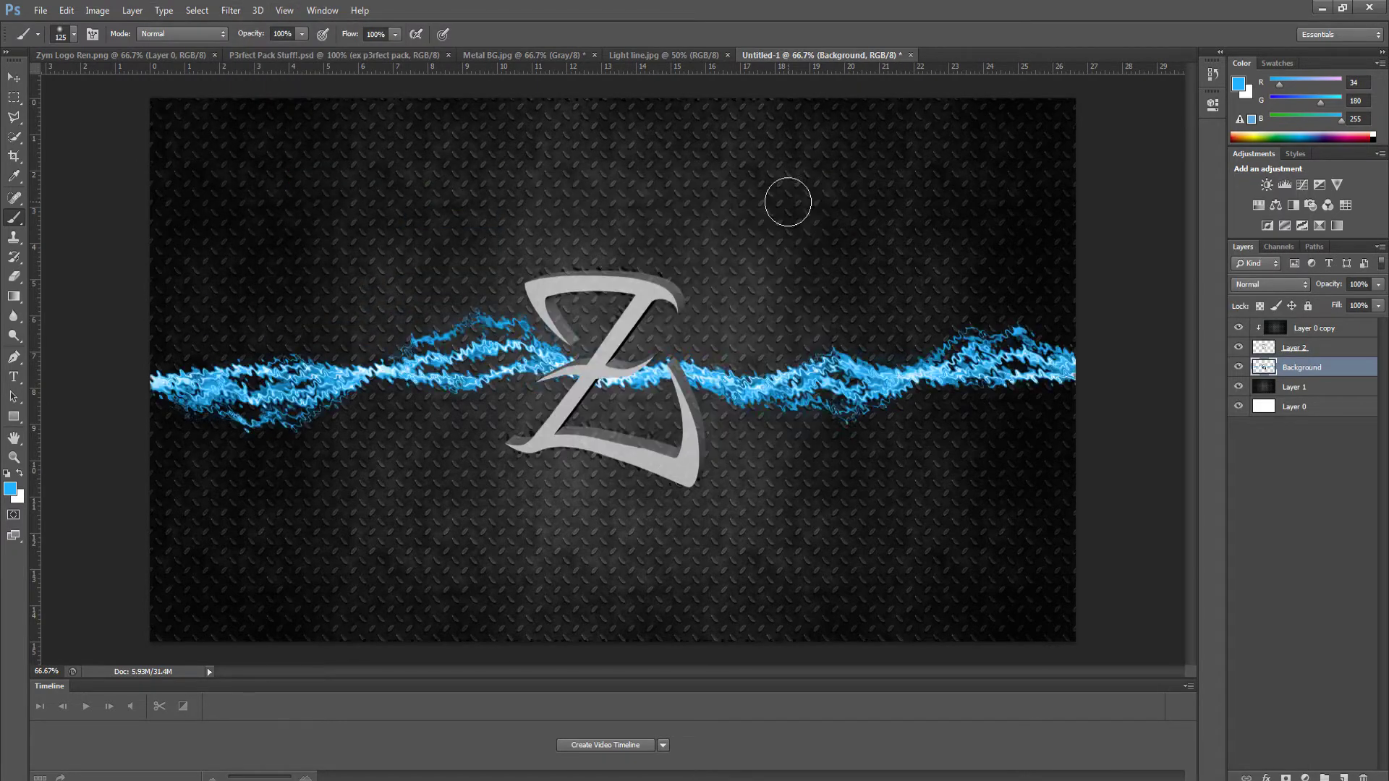
- Try Polar Coordinates (polar to rectangular) and then Wave distortions on the plate
click(230, 10)
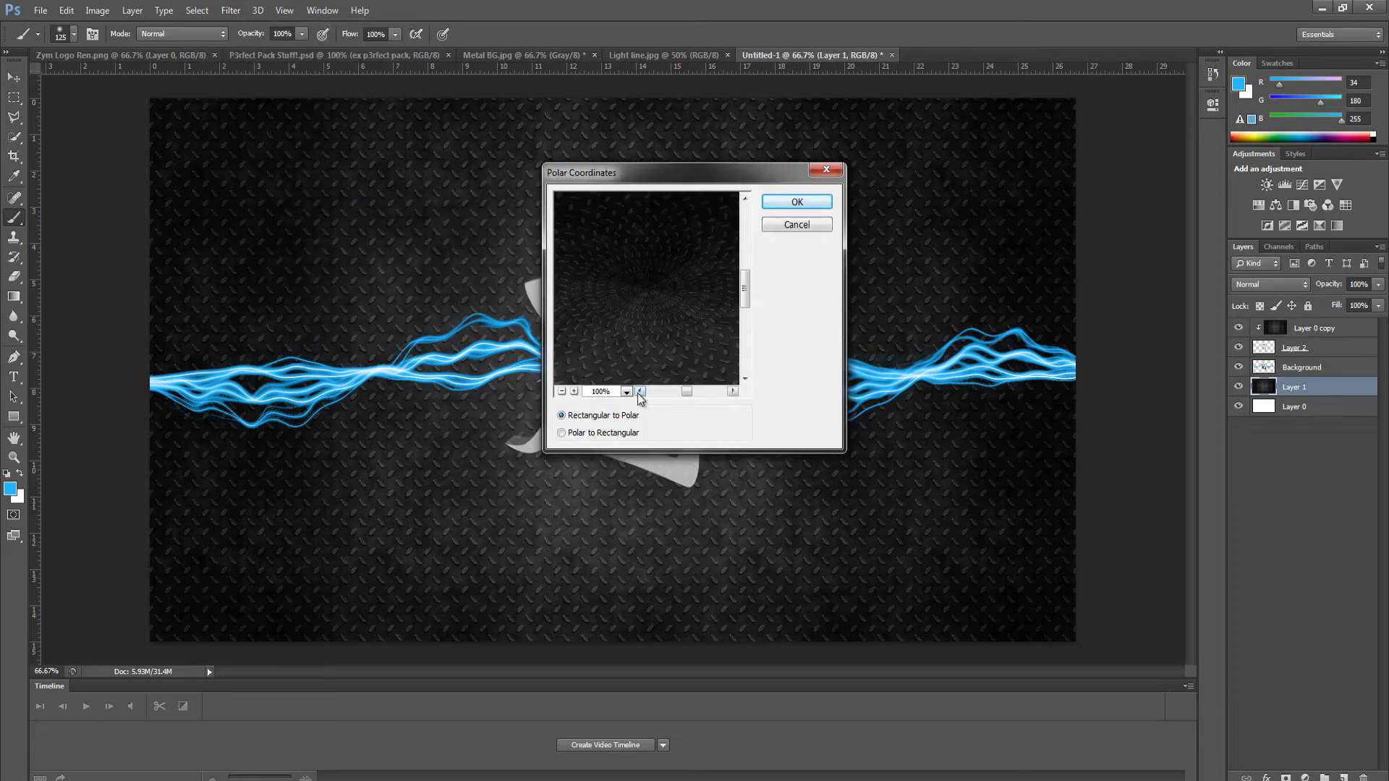
click(559, 431)
click(798, 201)
click(231, 10)
click(476, 277)
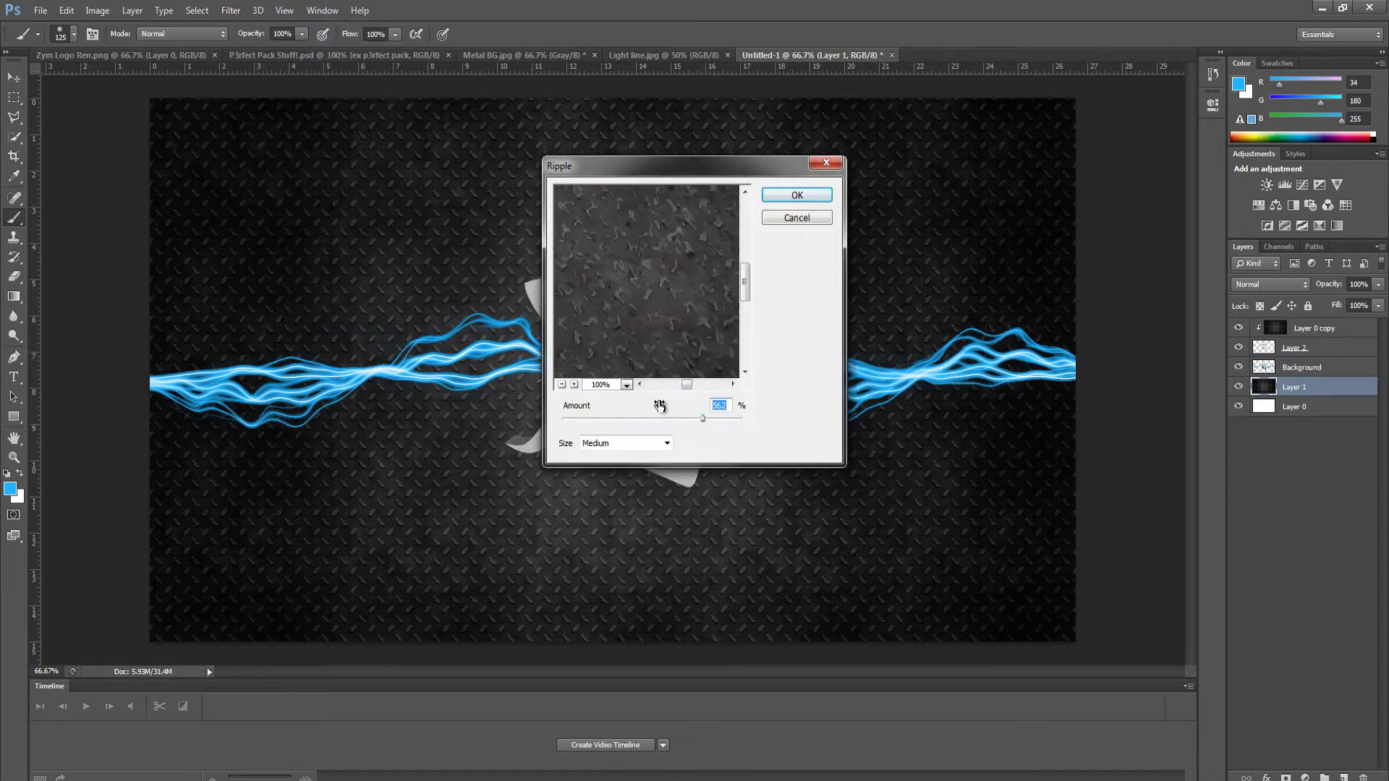
click(798, 191)
- Apply the Stylize Wind effect and pick the Spectrum gradient
click(231, 10)
mouse_move(244, 220)
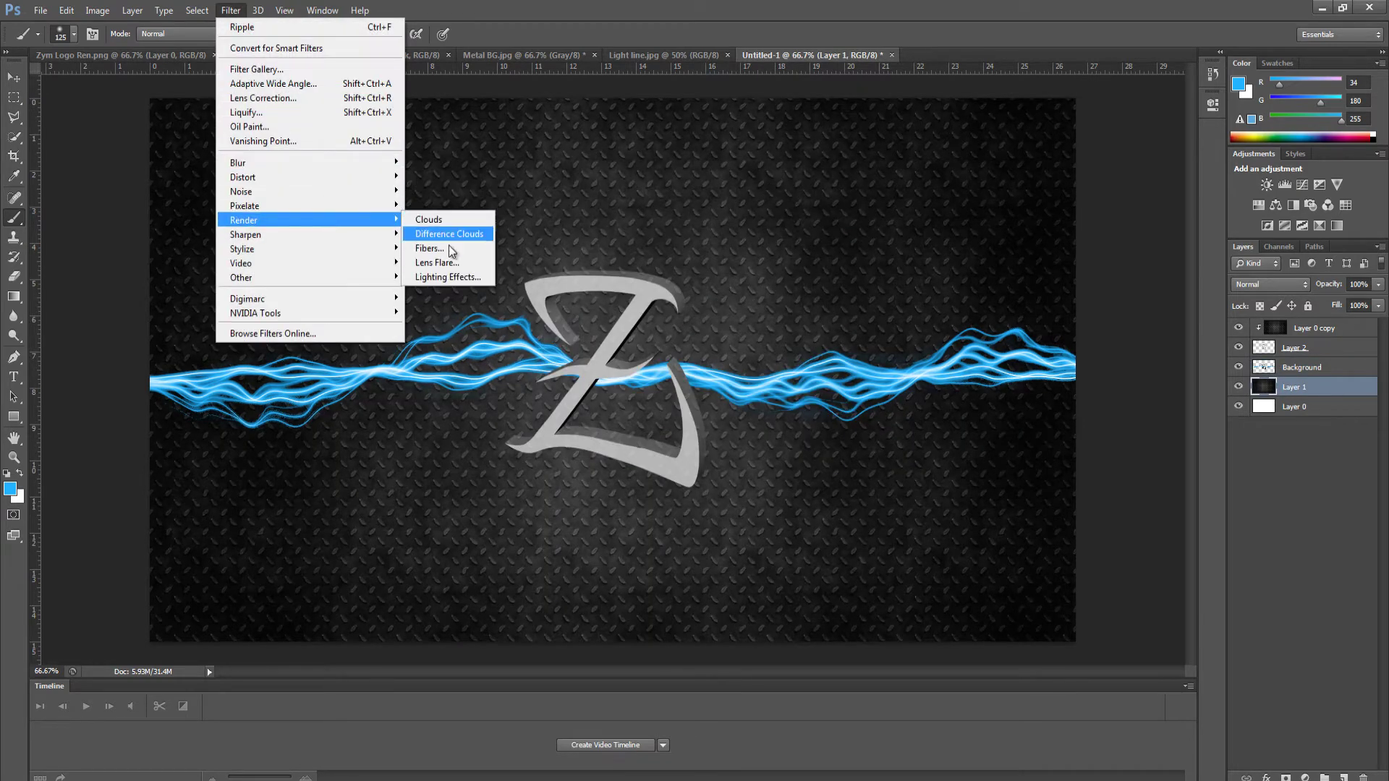
click(428, 349)
click(797, 180)
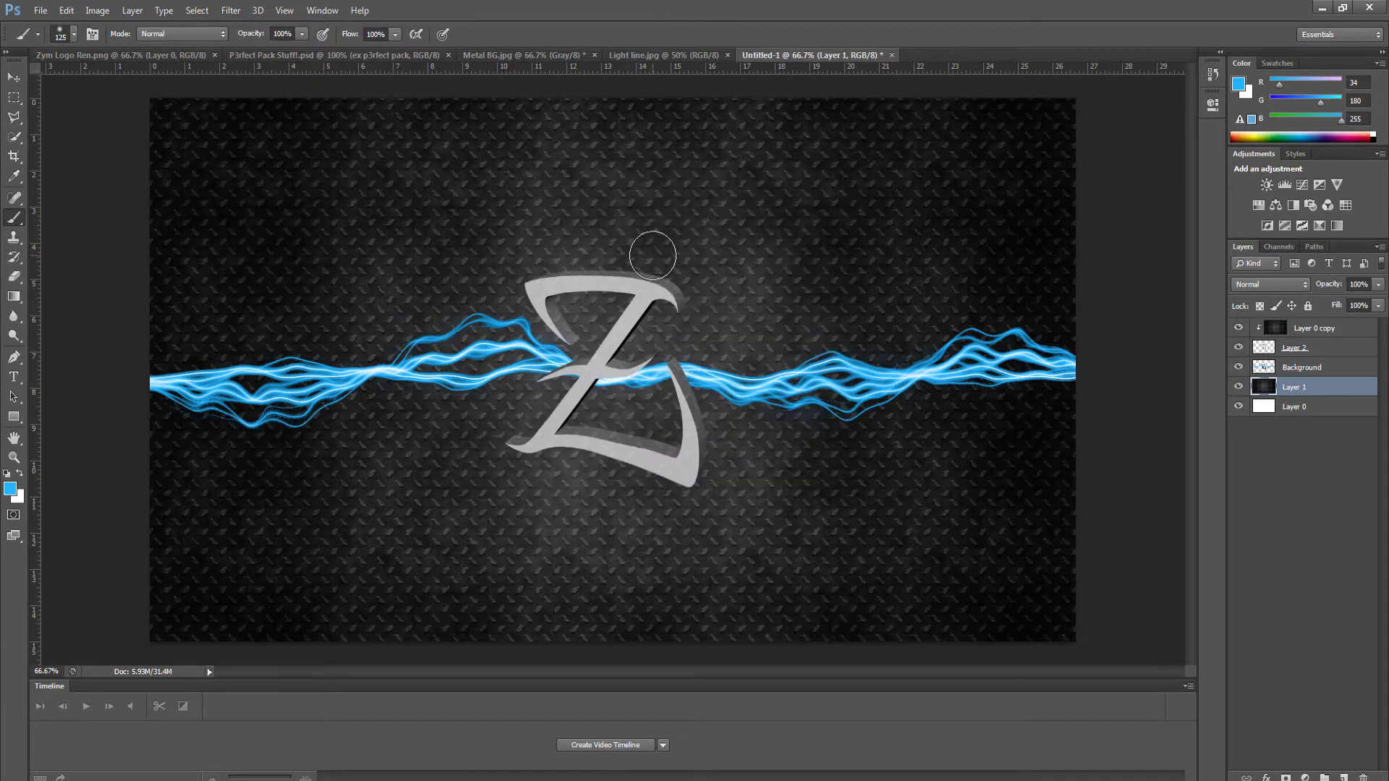
click(1295, 387)
key(Return)
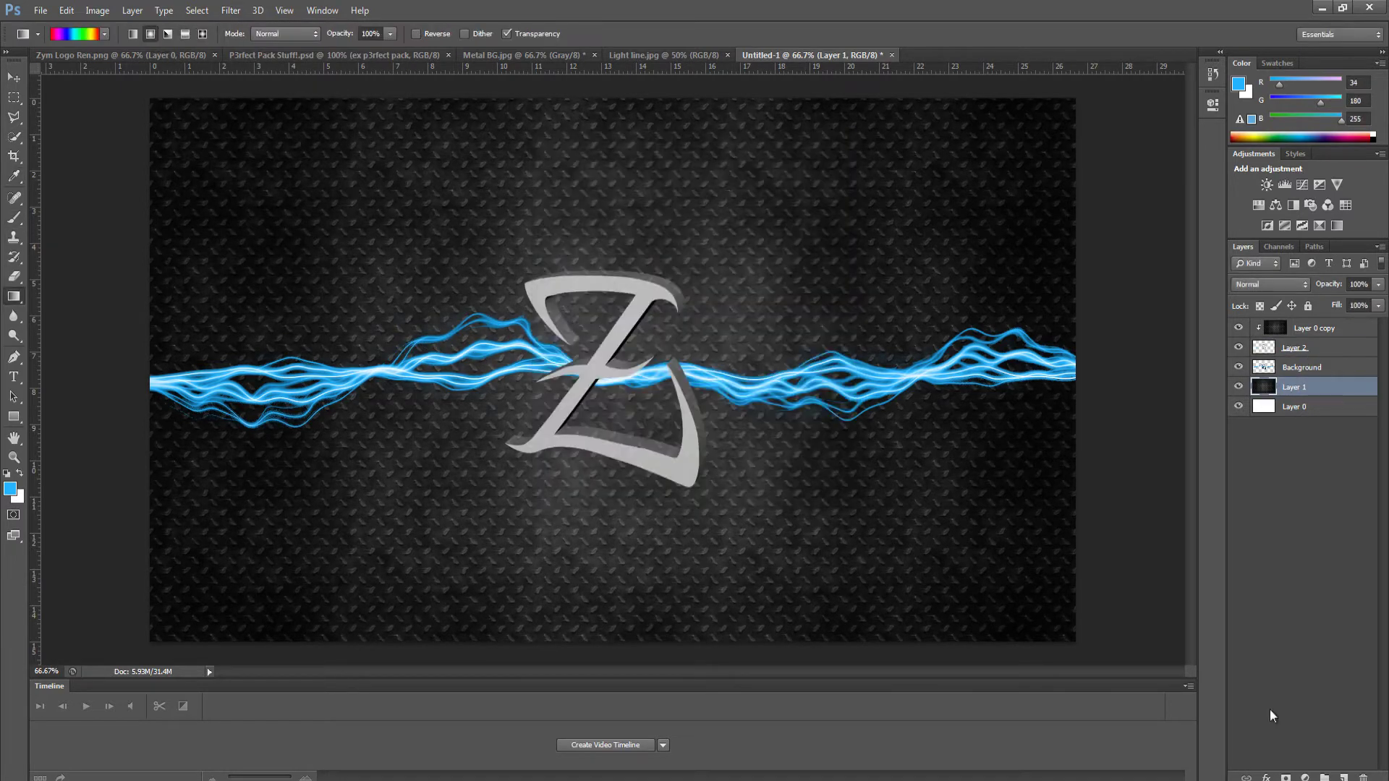
- Add a radial Spectrum gradient from the canvas centre, blended as Overlay at 25% opacity
drag(666, 387, 1022, 208)
key(ctrl+z)
drag(666, 391, 1122, 44)
click(1269, 284)
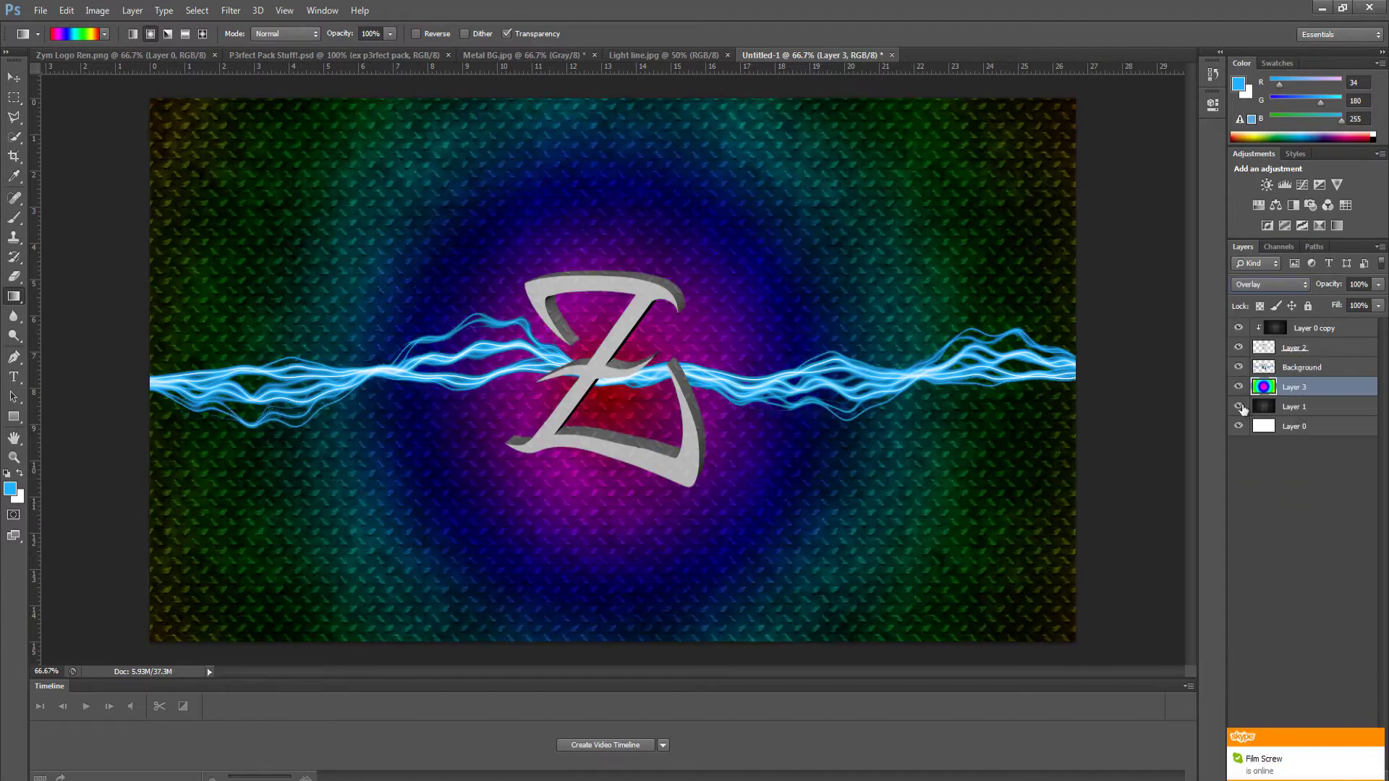
scroll(1265, 290, down, 10)
scroll(1265, 289, up, 5)
scroll(1265, 290, up, 4)
key(ctrl+t)
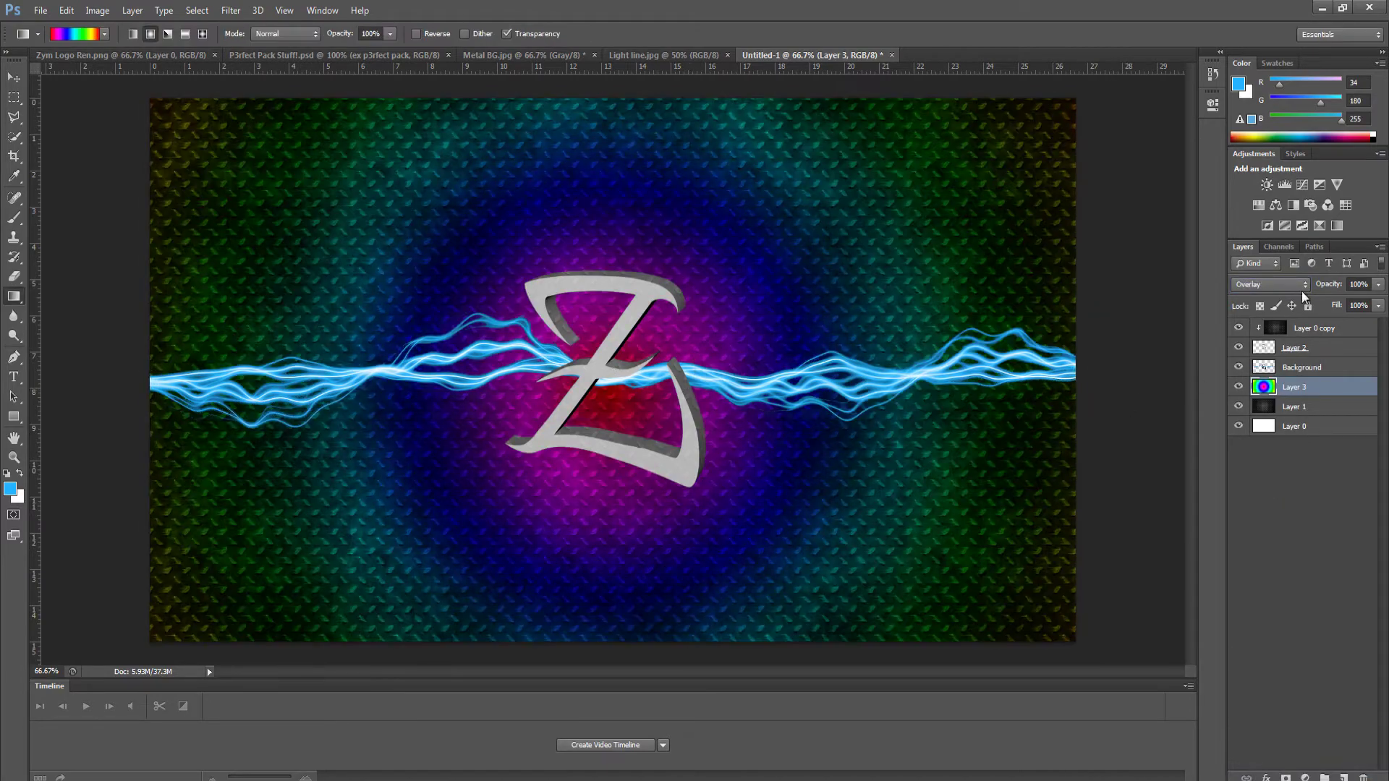
key(2)
key(5)
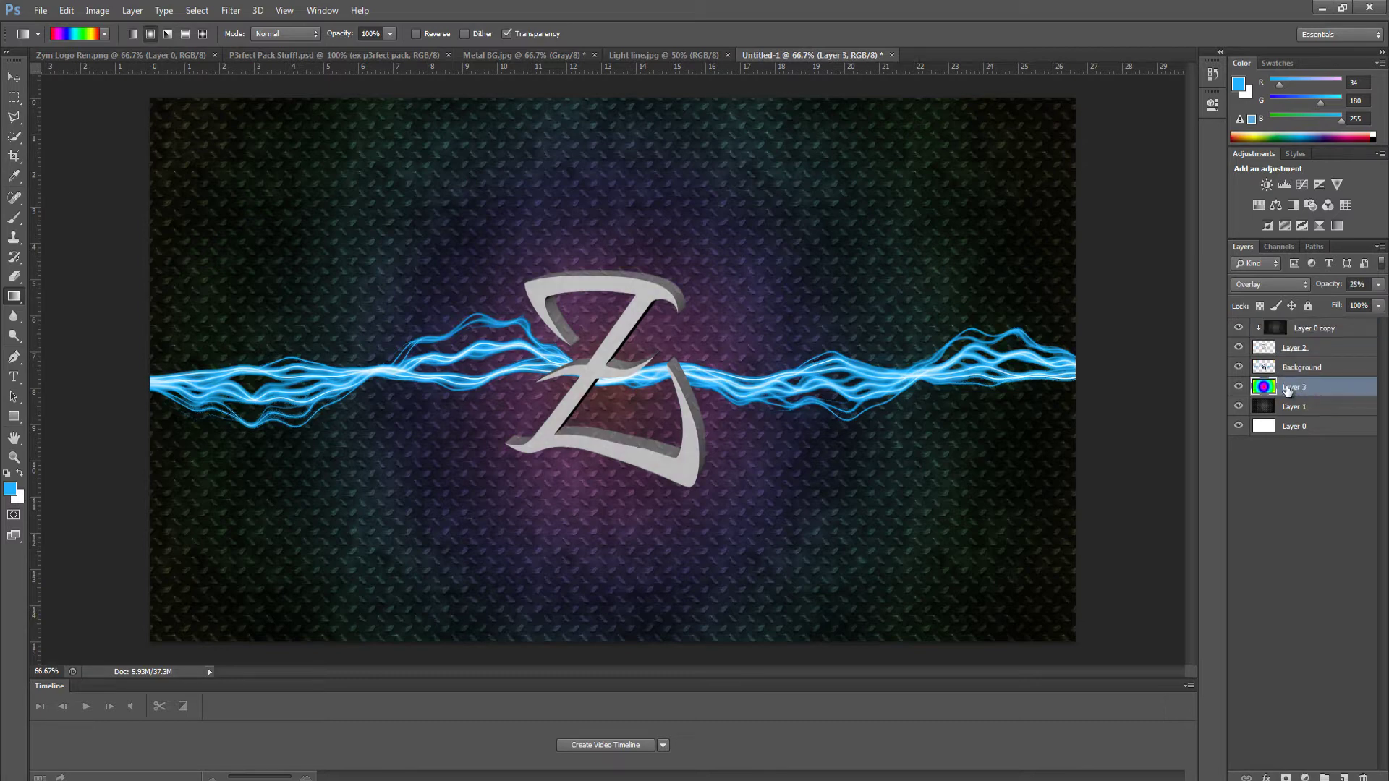
- Add a clipped linear rainbow gradient across the streaks in Overlay at full opacity
right_click(1287, 387)
click(132, 33)
drag(139, 380, 1070, 376)
click(1269, 284)
click(1265, 483)
drag(1309, 284, 1321, 284)
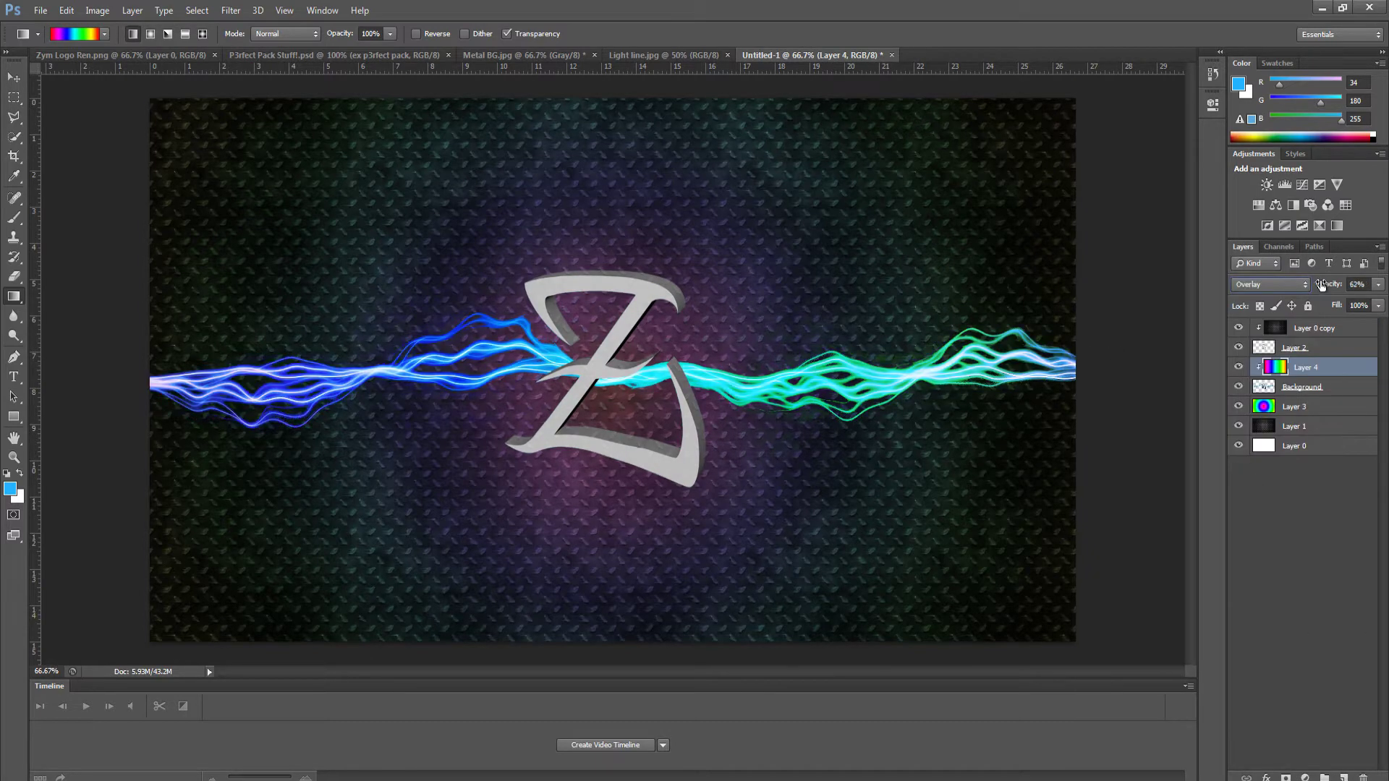
click(1270, 284)
click(1246, 483)
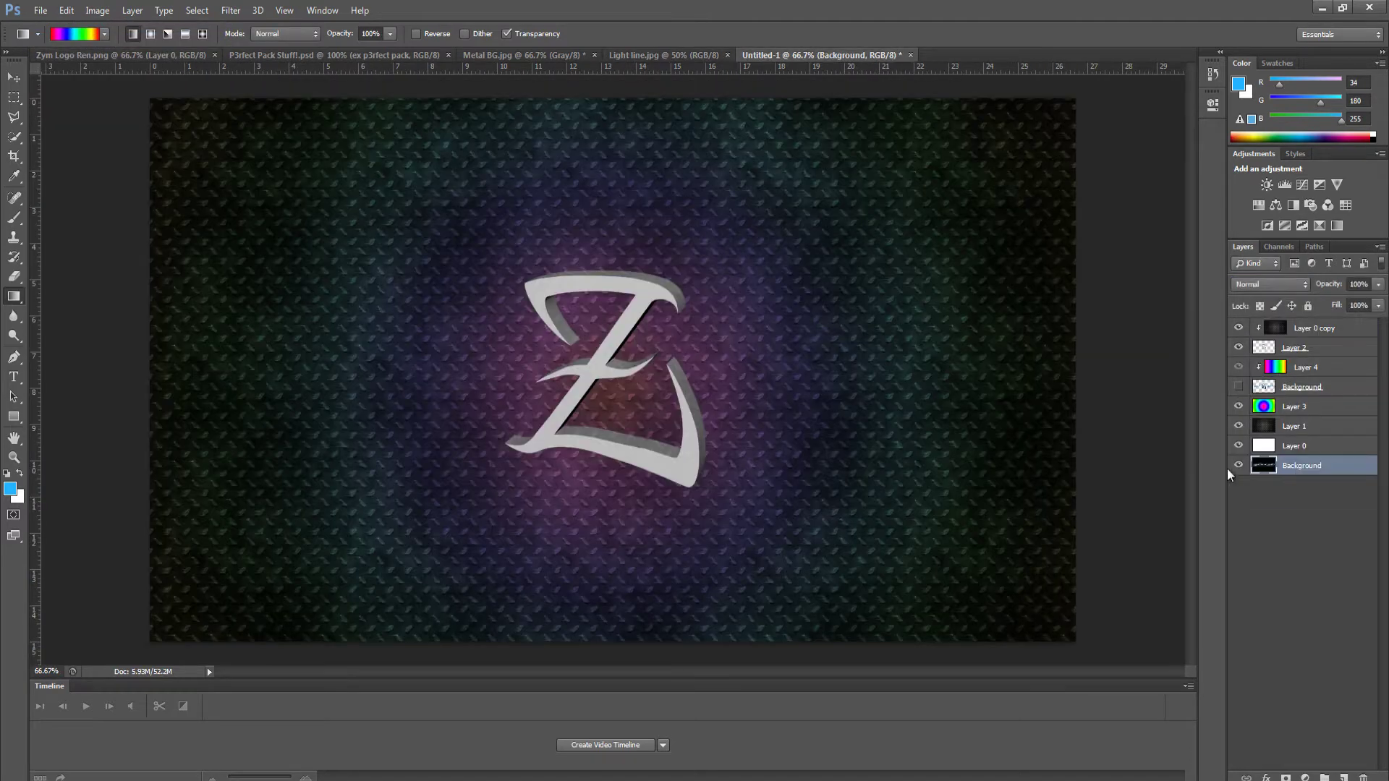
- Move the light streaks layer above Layer 1 in Screen mode, then select Layer 2
drag(1263, 465, 1267, 427)
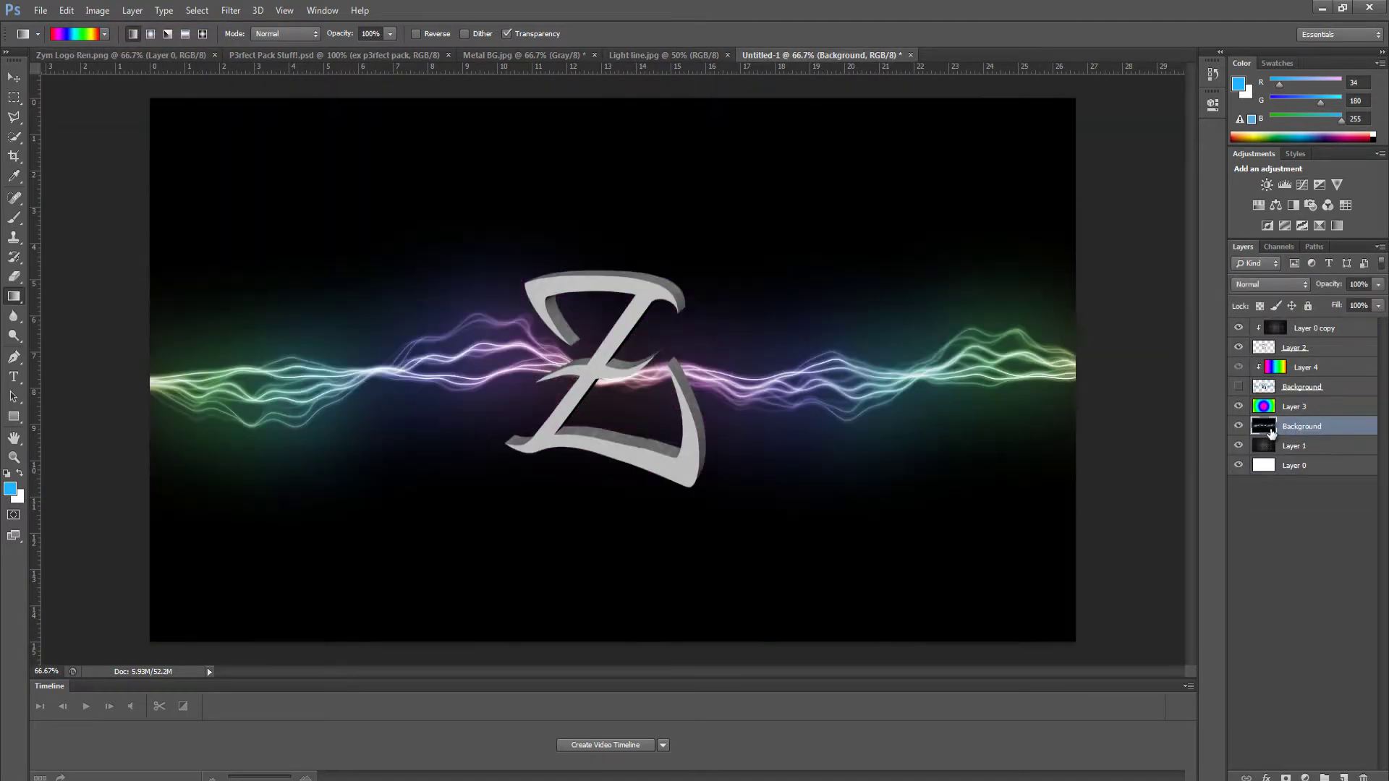
key(alt+shift+s)
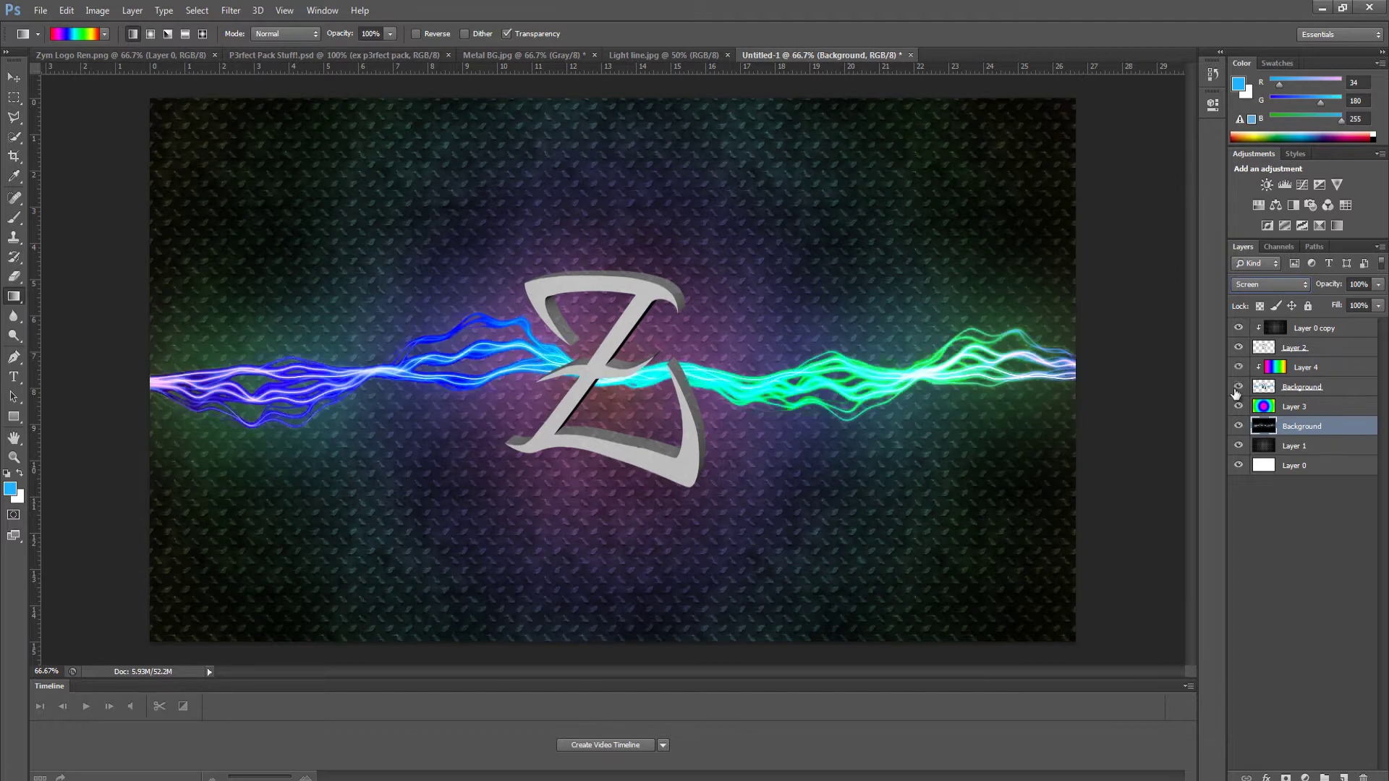
click(1245, 352)
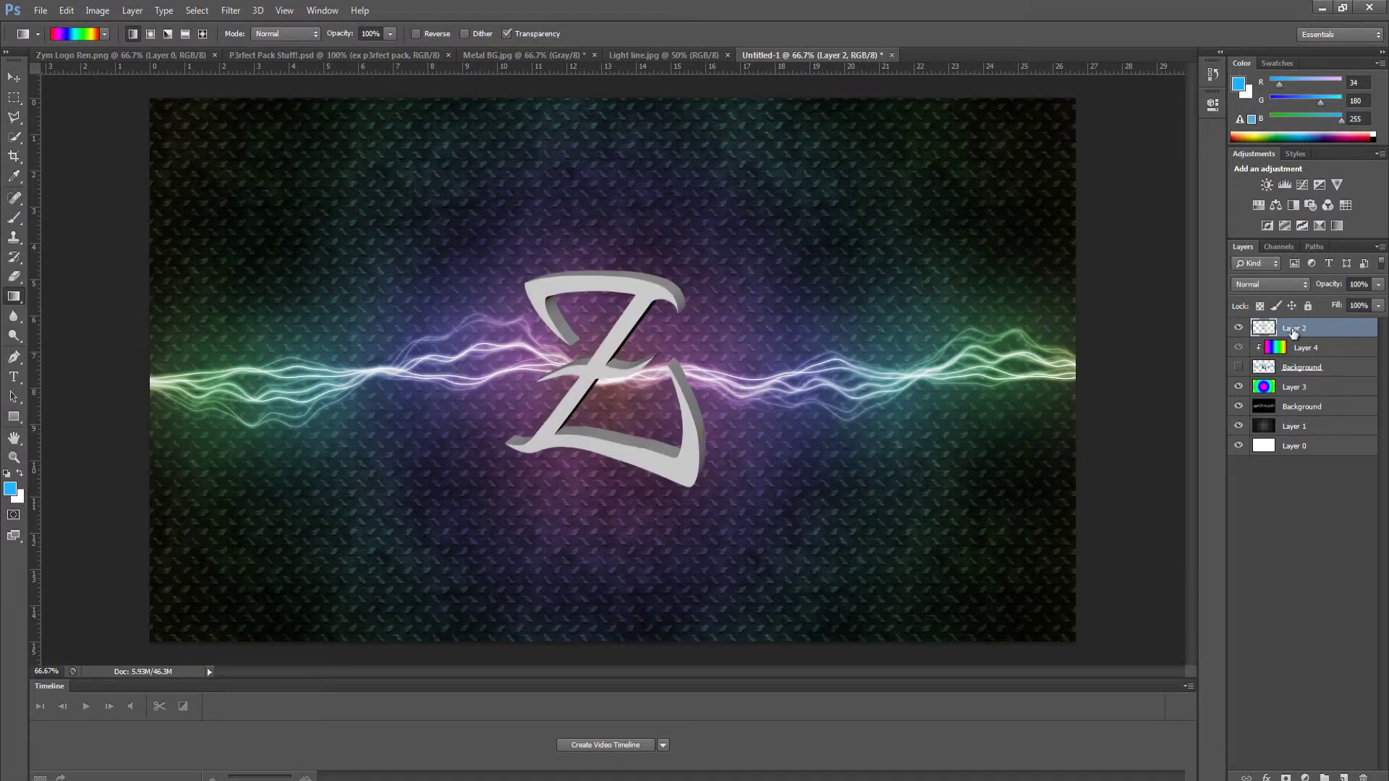
- Clip a radial rainbow gradient to the Z, blended as Overlay
click(150, 33)
drag(604, 388, 810, 388)
key(alt+shift+o)
key(ctrl+alt+g)
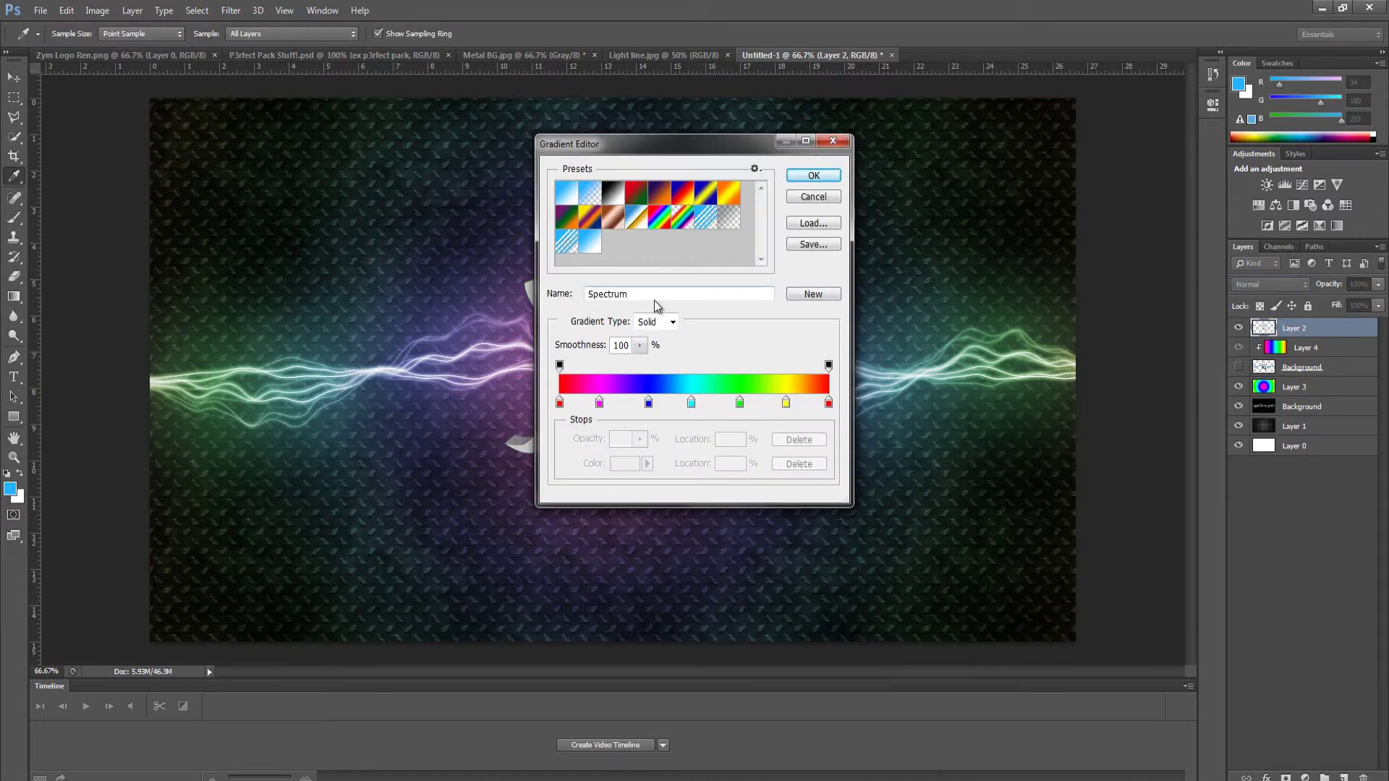
click(814, 195)
- Open the Z's Layer Style and try Bevel and Emboss, then a stroke
double_click(1267, 331)
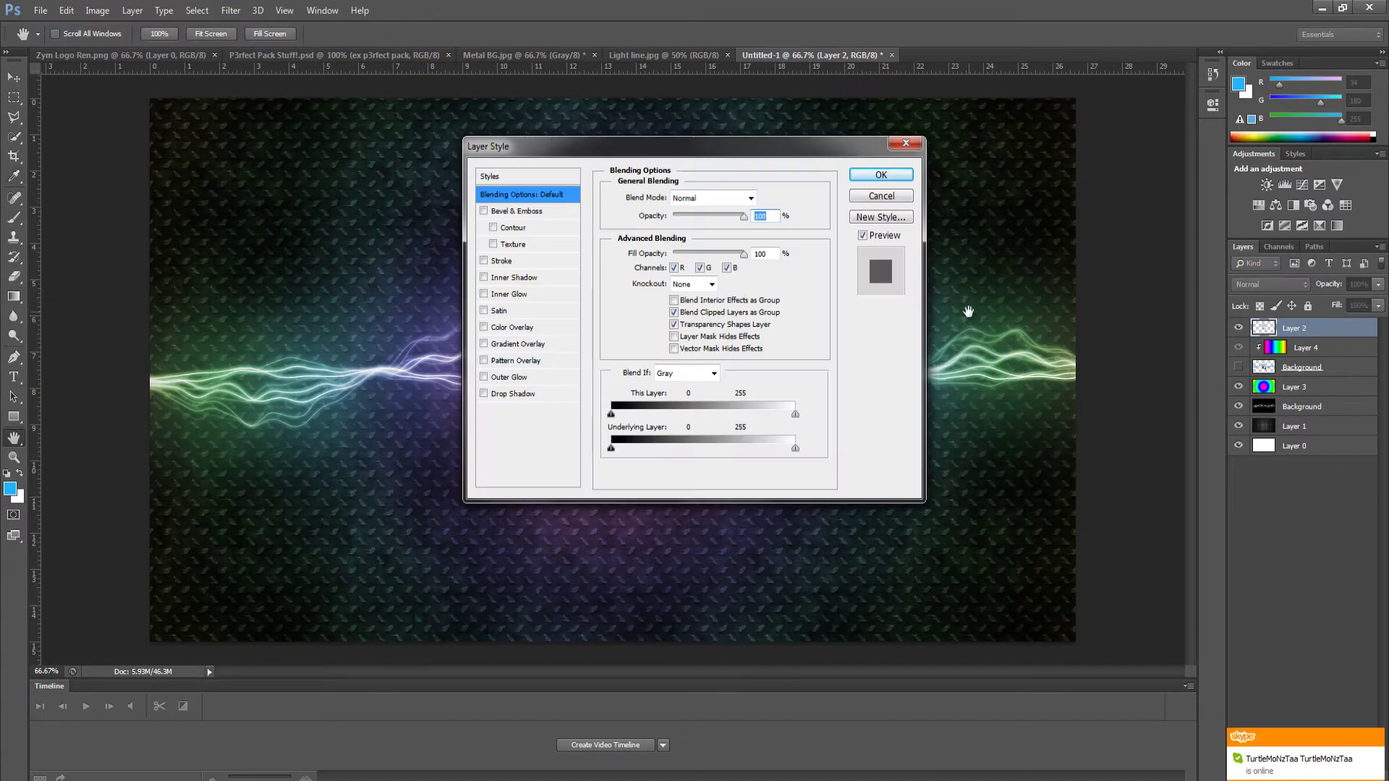
drag(579, 144, 984, 143)
click(920, 209)
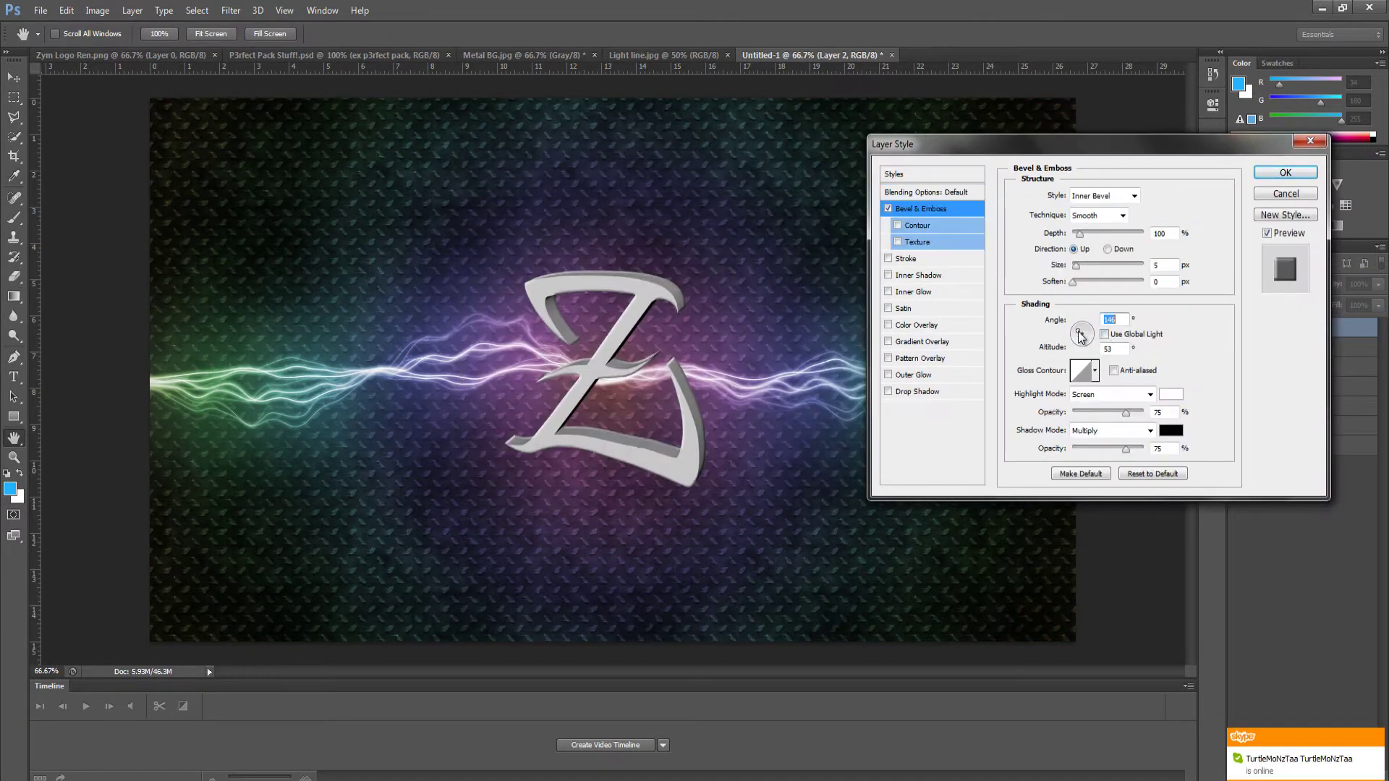
click(1147, 282)
click(888, 209)
click(889, 259)
- Give the Z a red Inner Glow, then swap it for a red Color Overlay and drop shadow
click(889, 292)
click(1048, 248)
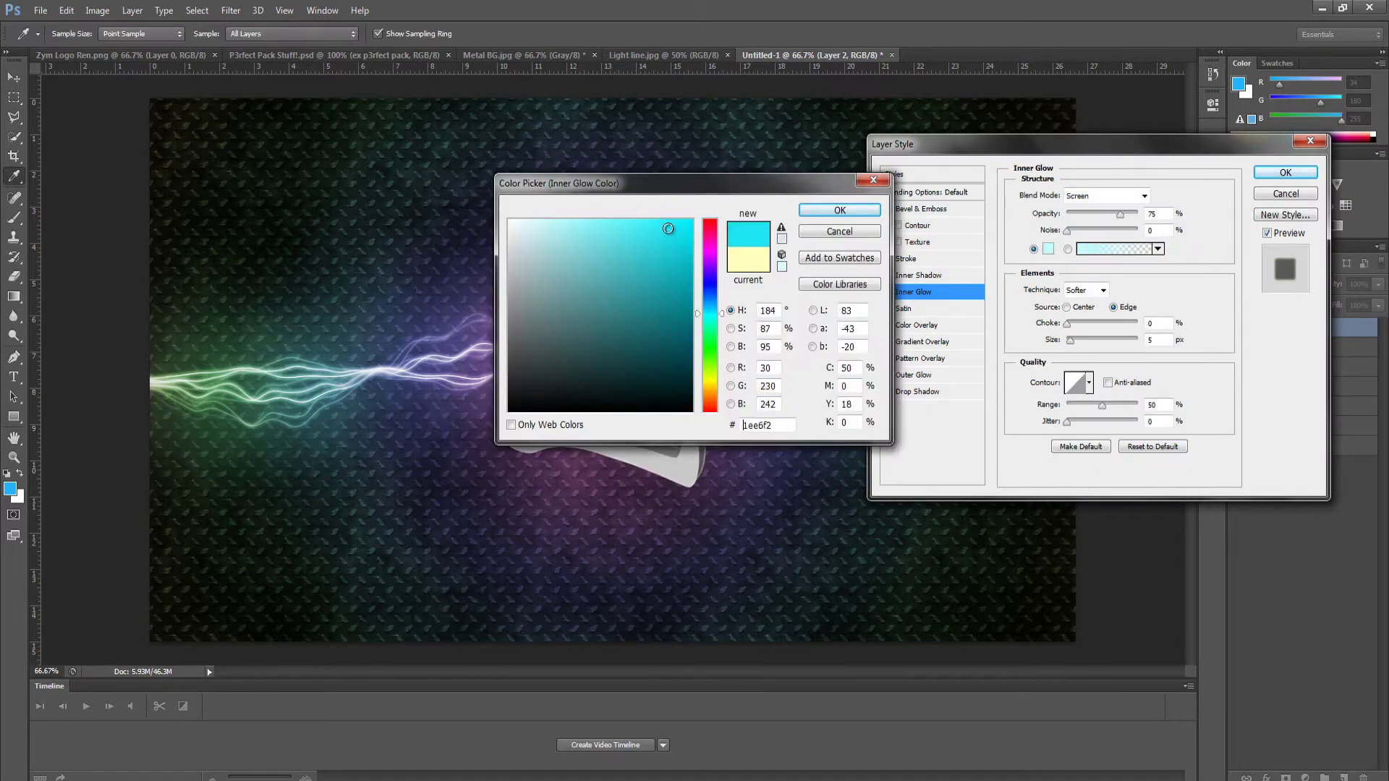
click(691, 233)
click(810, 211)
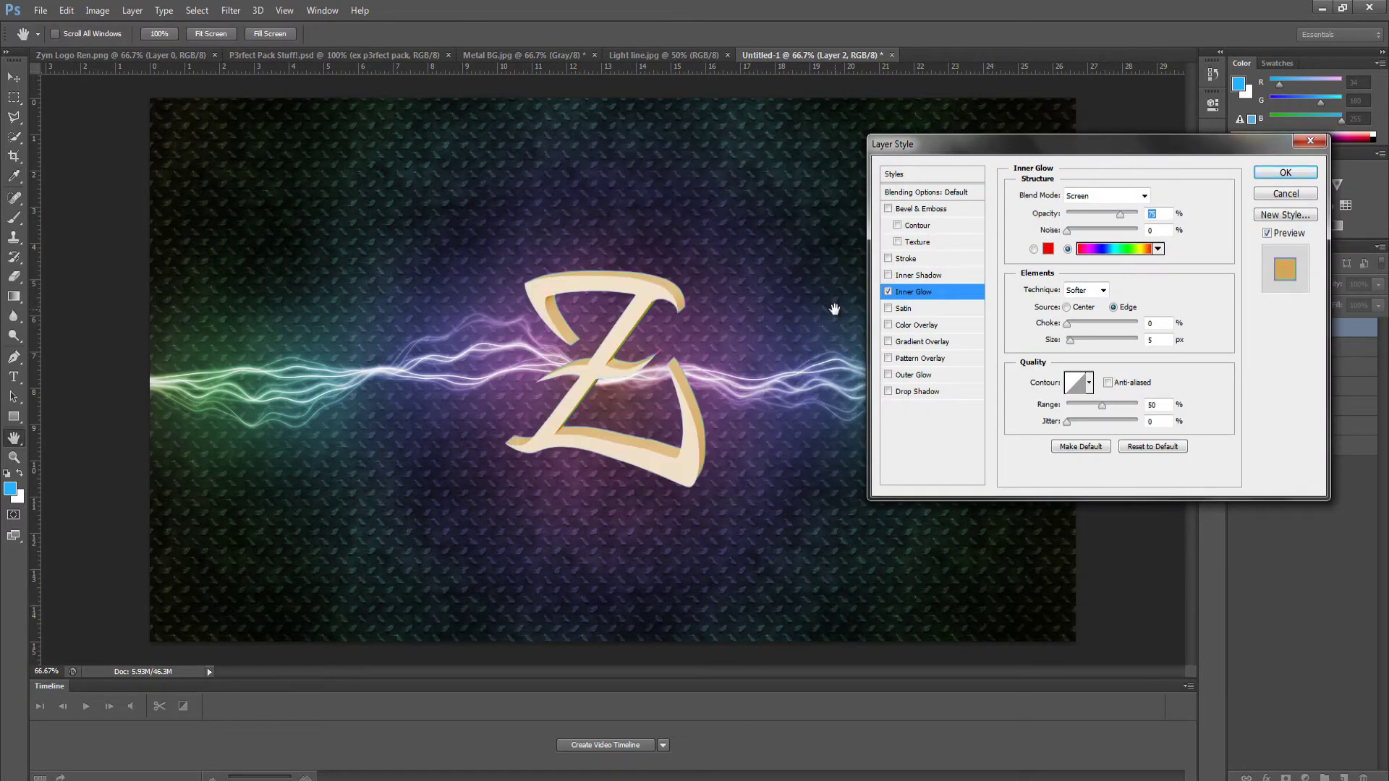
click(889, 291)
click(888, 325)
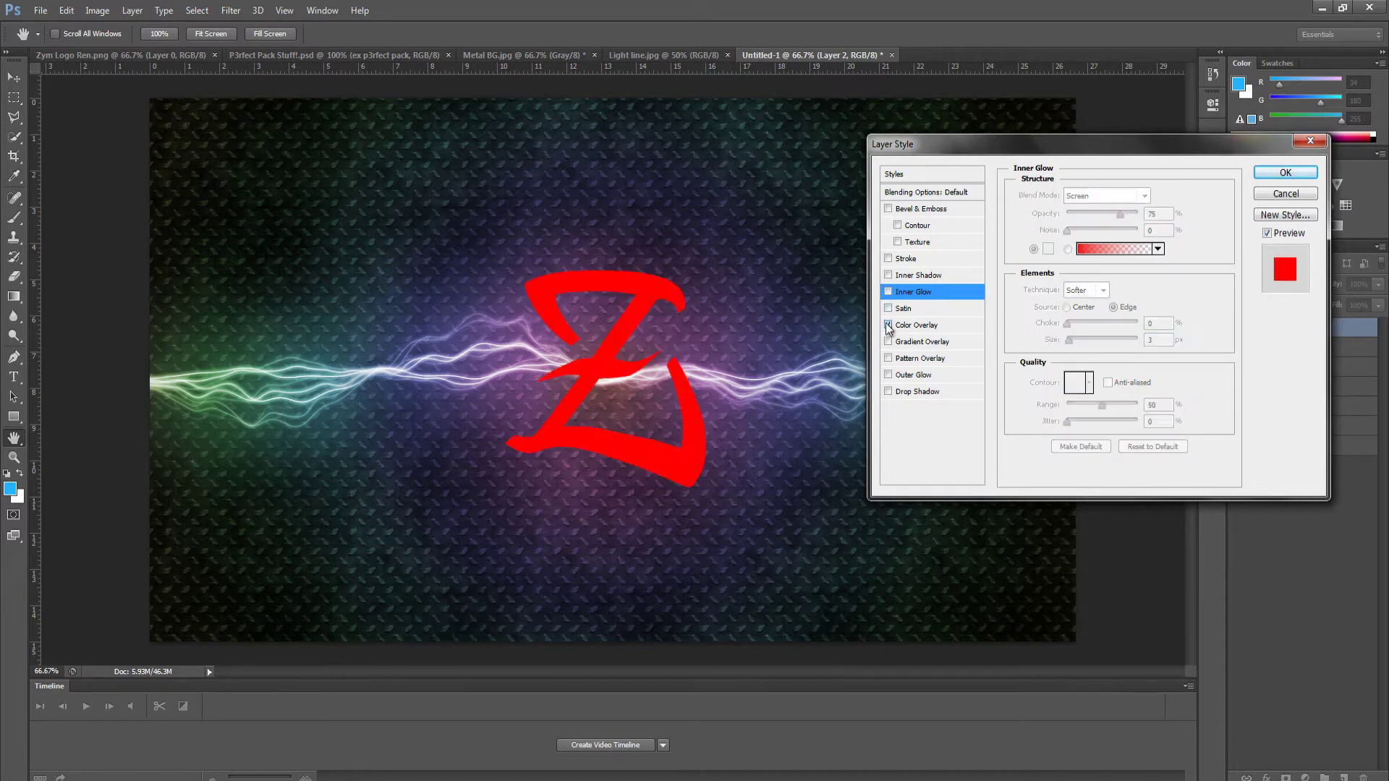
click(896, 393)
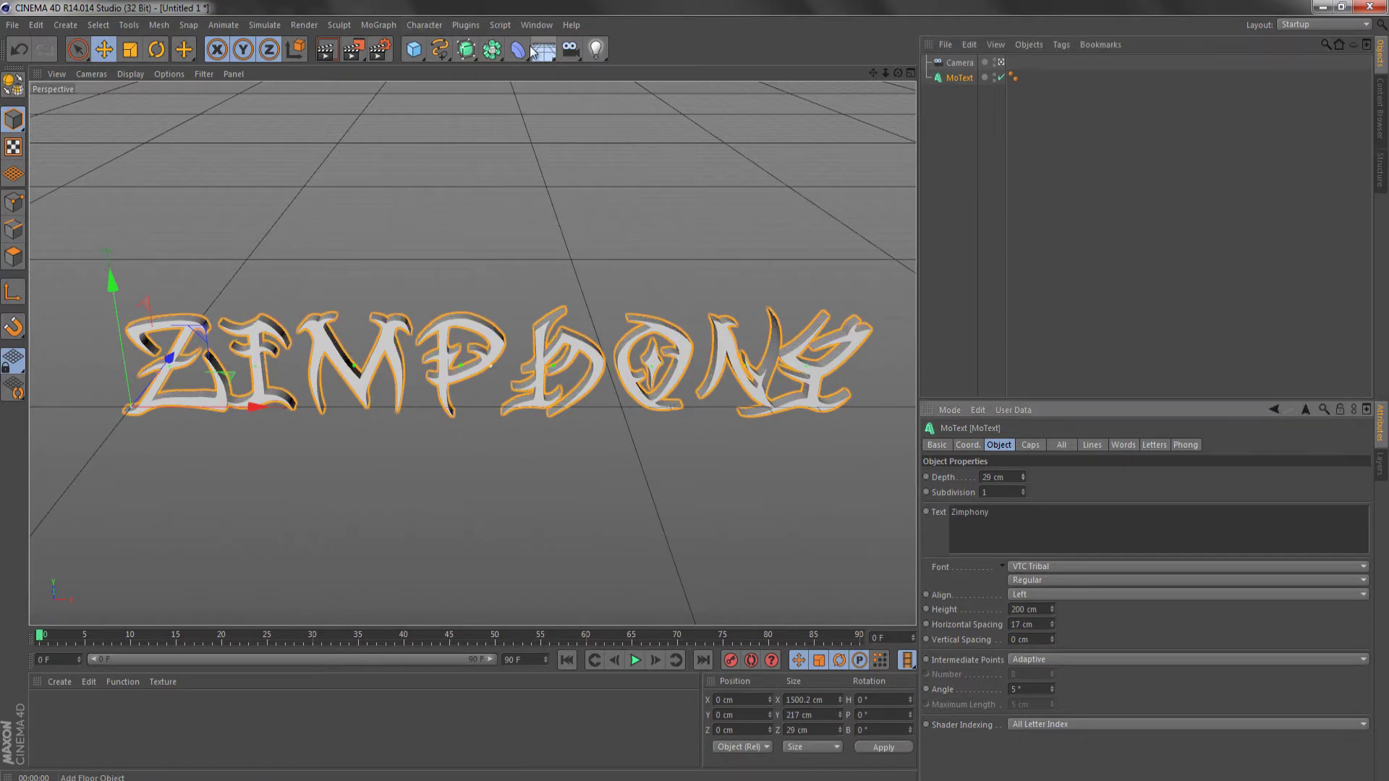
- Open NitroBlast from Plugins, deselect the ZIMPHONY text, and check the dynamics settings
click(466, 25)
click(492, 44)
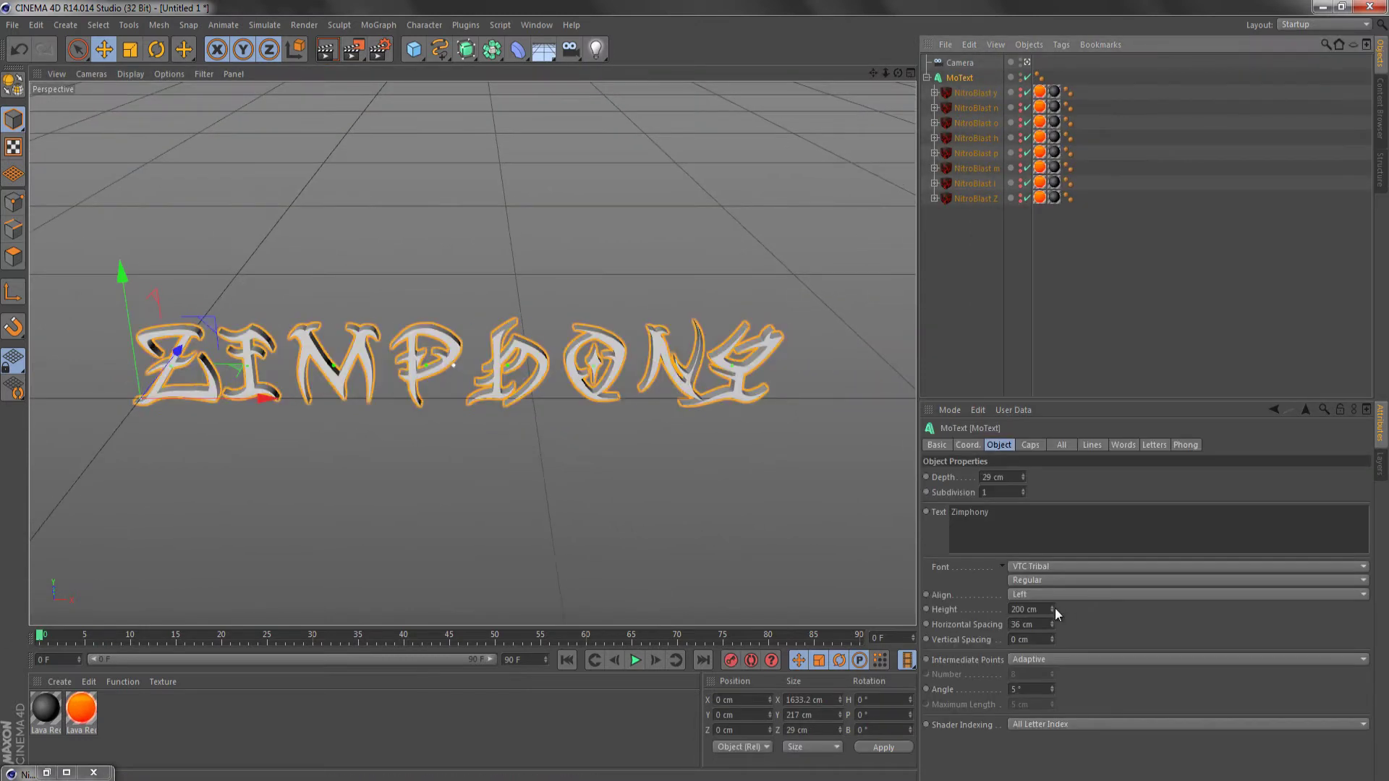
click(765, 9)
click(964, 285)
click(303, 24)
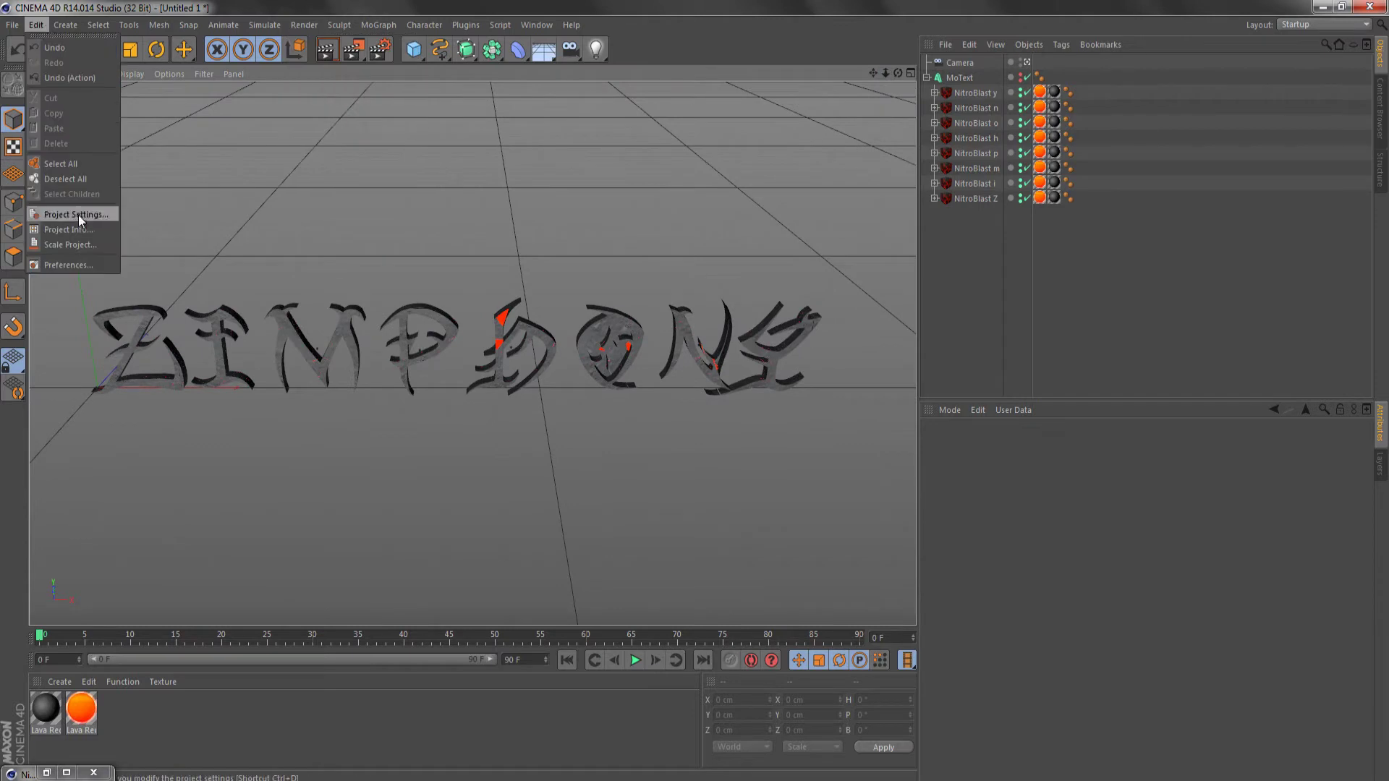
click(68, 217)
click(1094, 444)
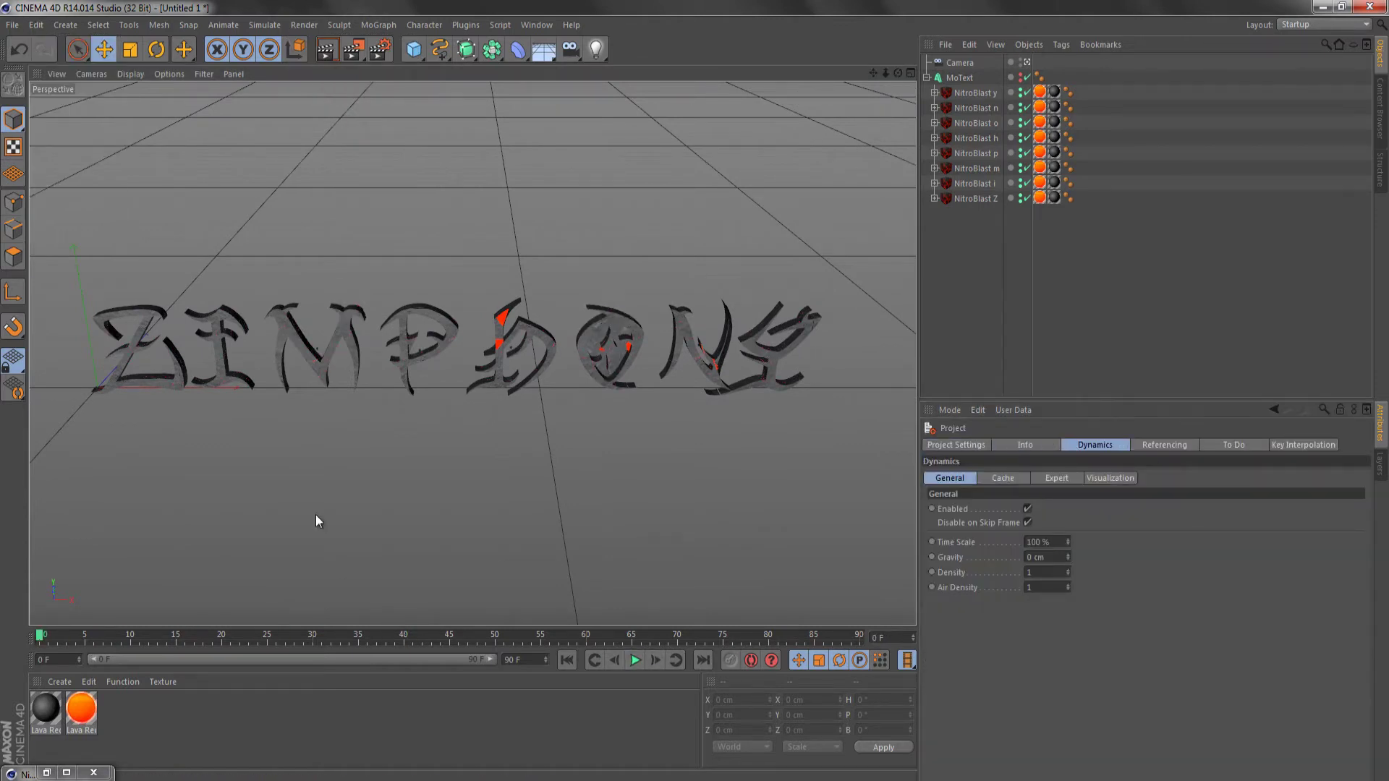
- Fracture the text into 60 NitroBlast pieces and open the Lava Red_OUT material
click(465, 24)
click(618, 73)
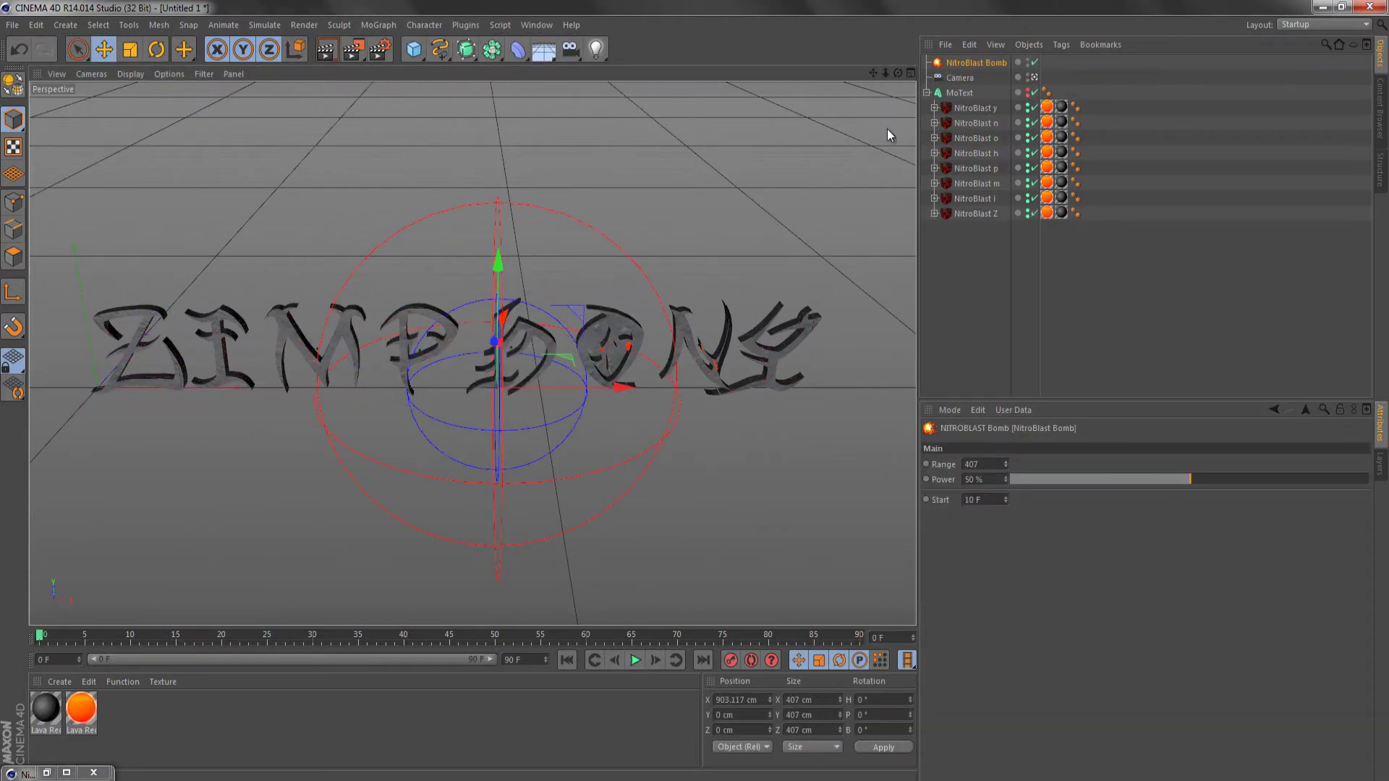
key(Delete)
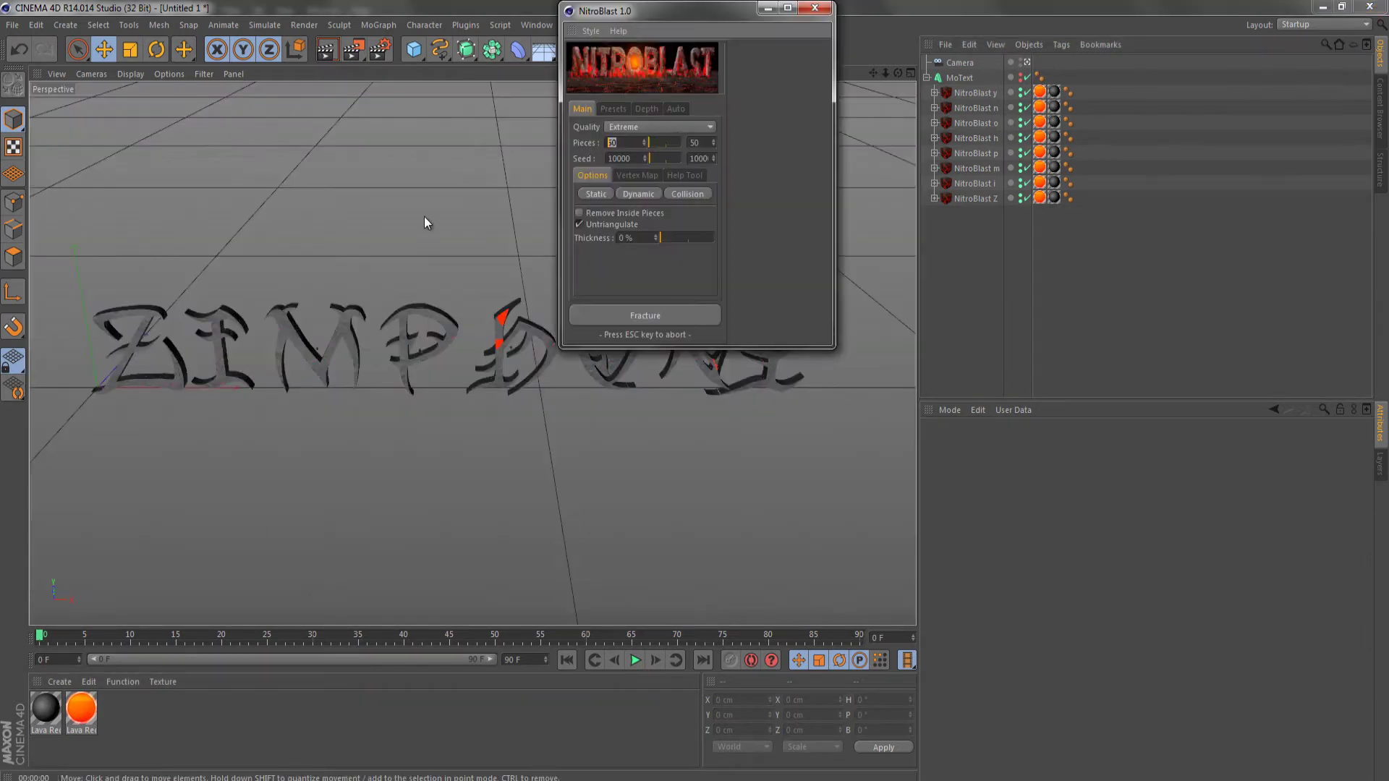
text(60)
click(645, 315)
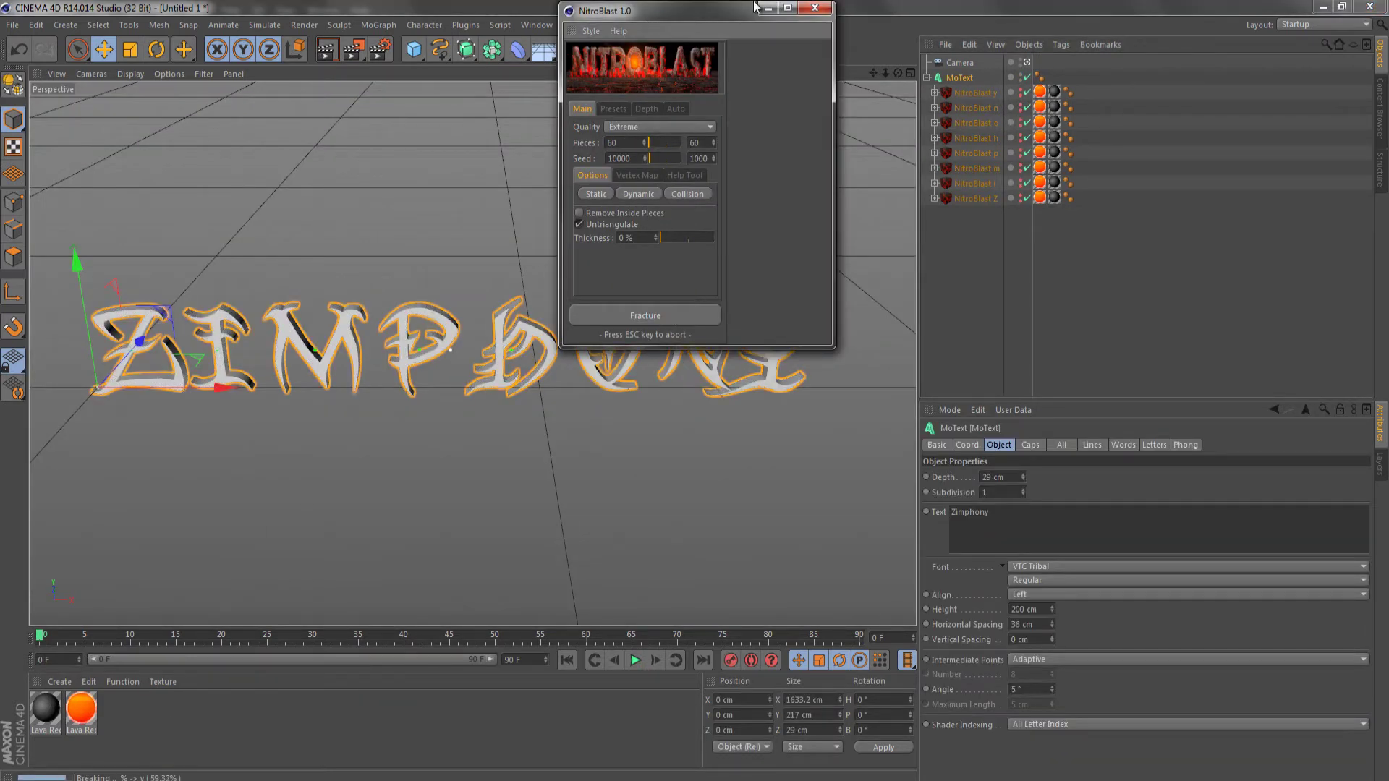
click(767, 8)
double_click(46, 707)
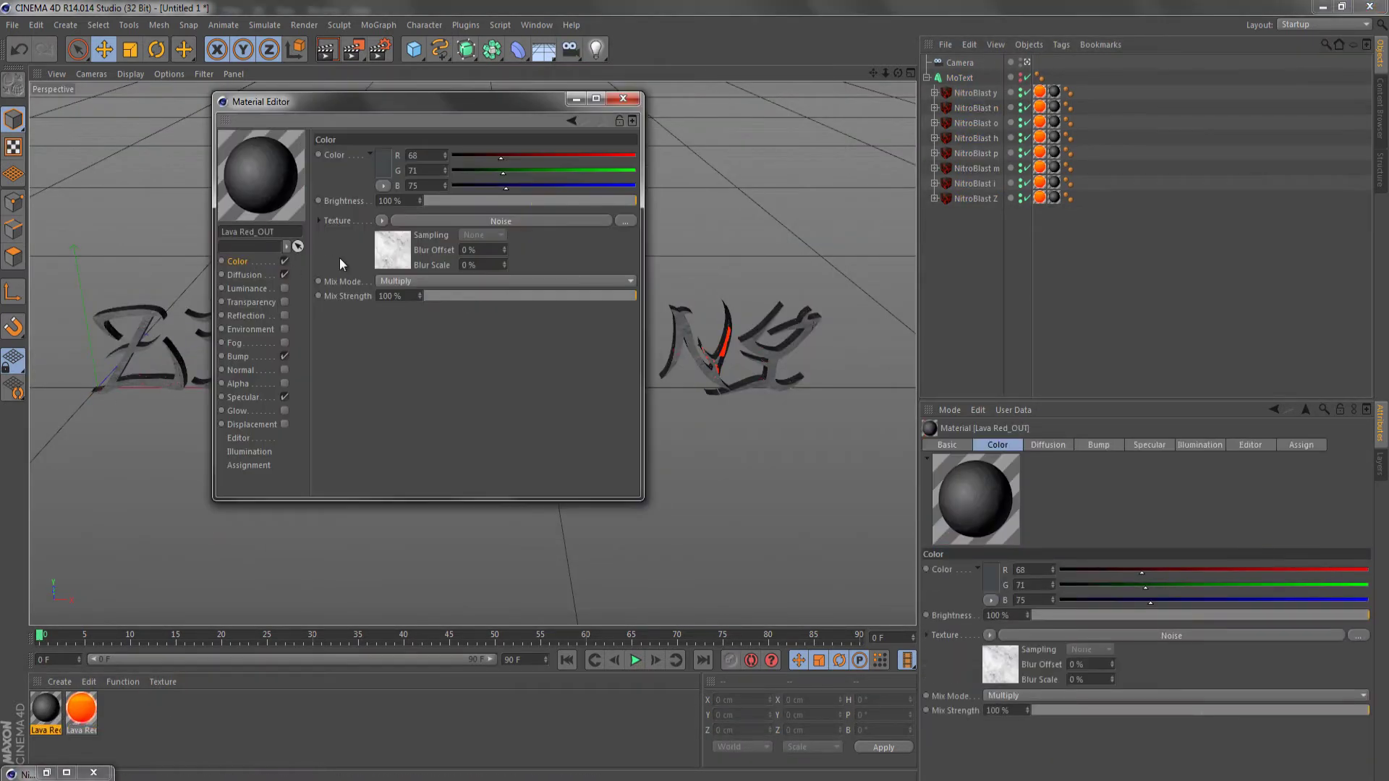
- Turn off Diffusion, Bump and Specular on Lava Red_OUT and remove its colour texture
click(284, 275)
click(284, 356)
click(284, 396)
click(381, 221)
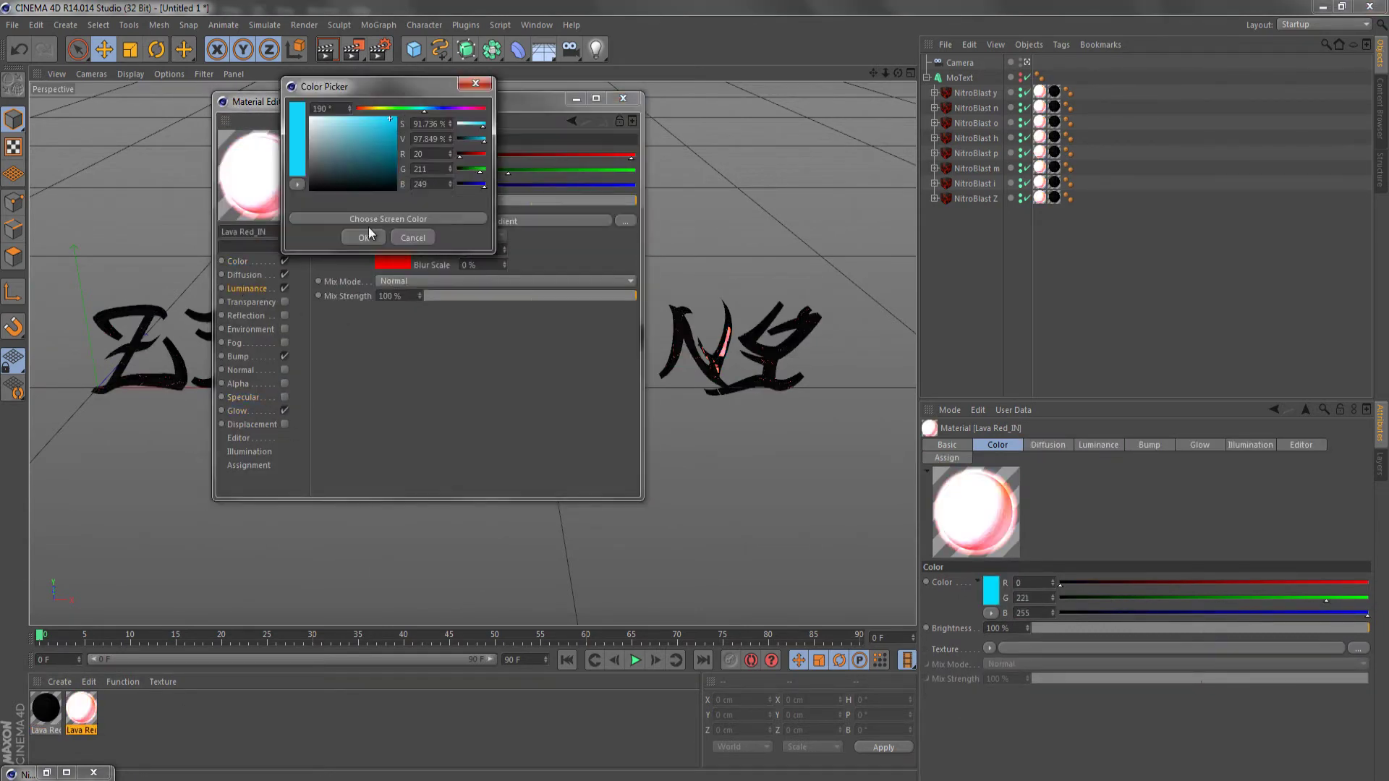
- Give Lava Red_IN a textureless cyan glow and play the shatter animation
click(368, 236)
click(382, 220)
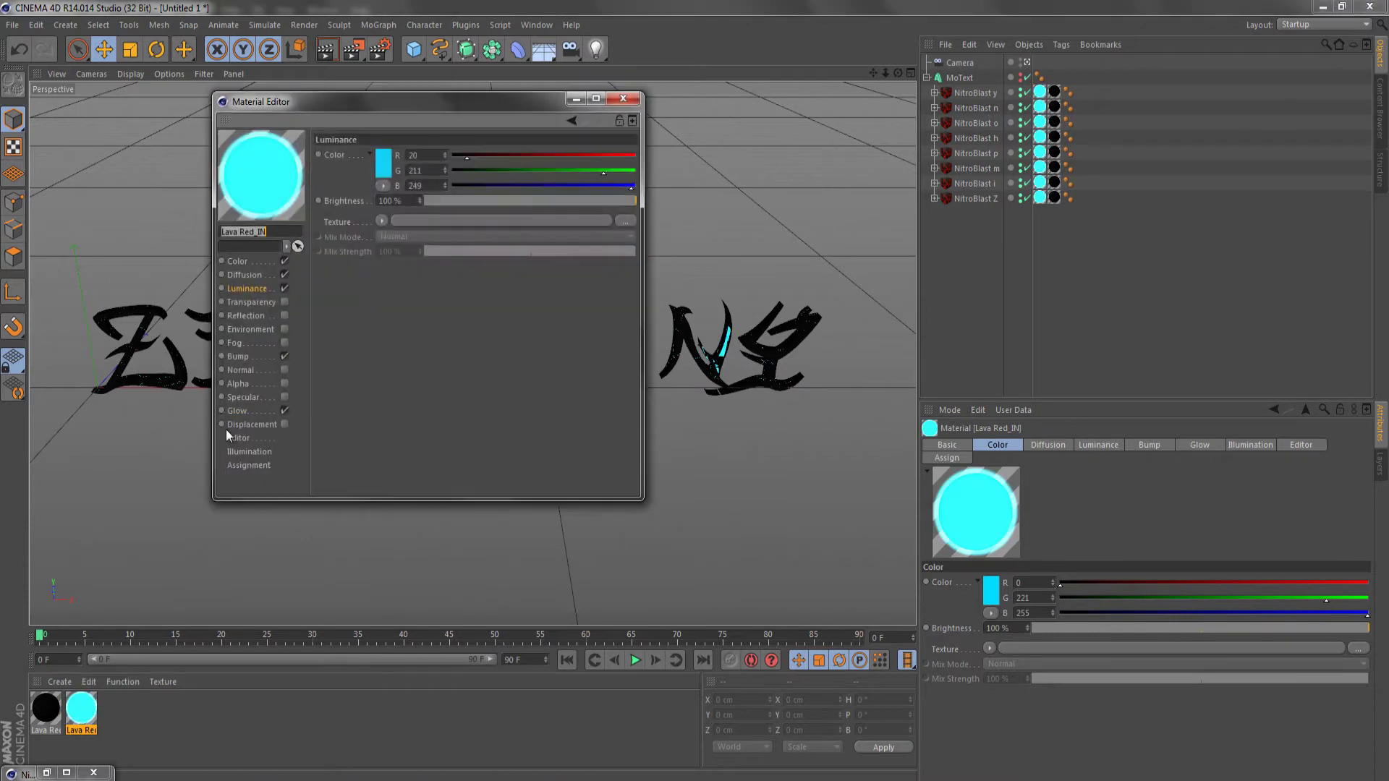
click(239, 438)
click(623, 97)
click(635, 660)
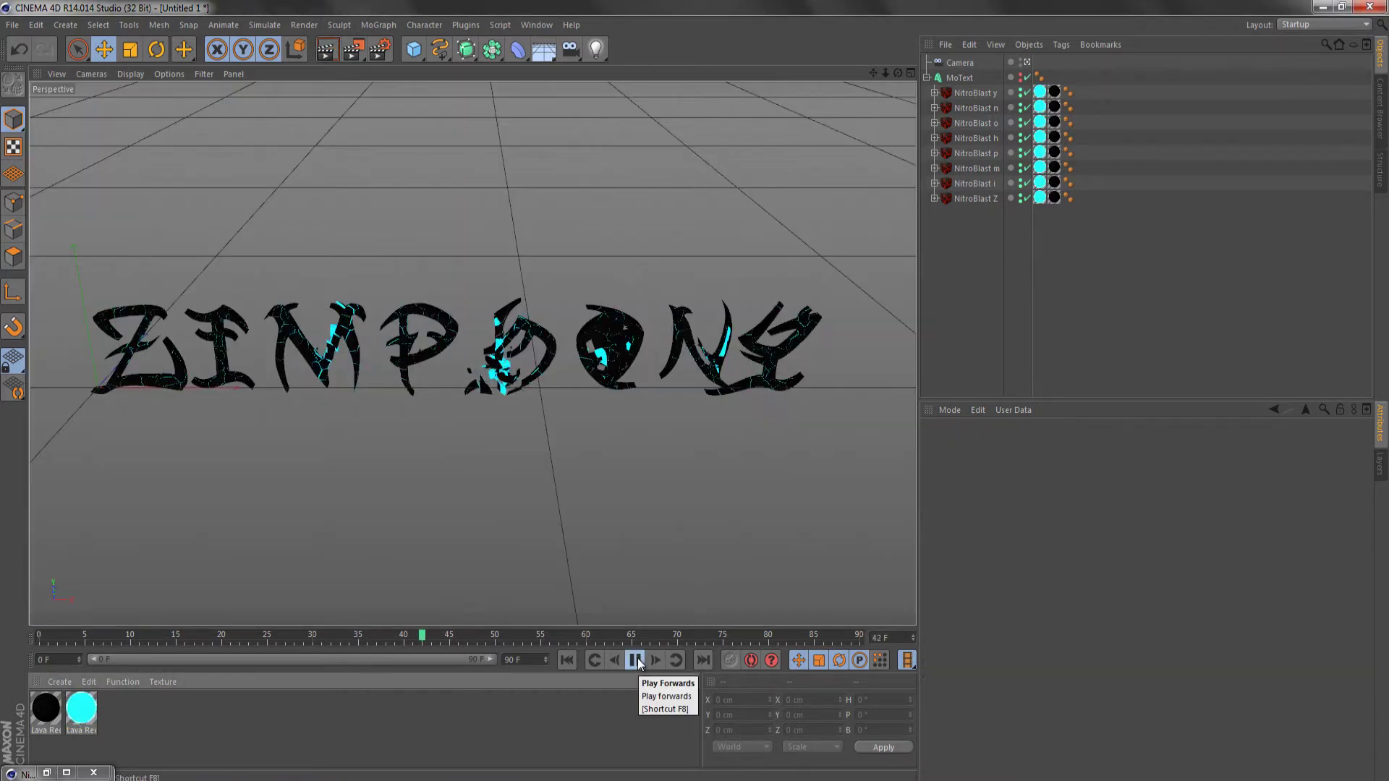
- Render the cracked ZIMPHONY frame to the Picture Viewer and save it as a PNG
key(ctrl+r)
click(355, 49)
click(73, 189)
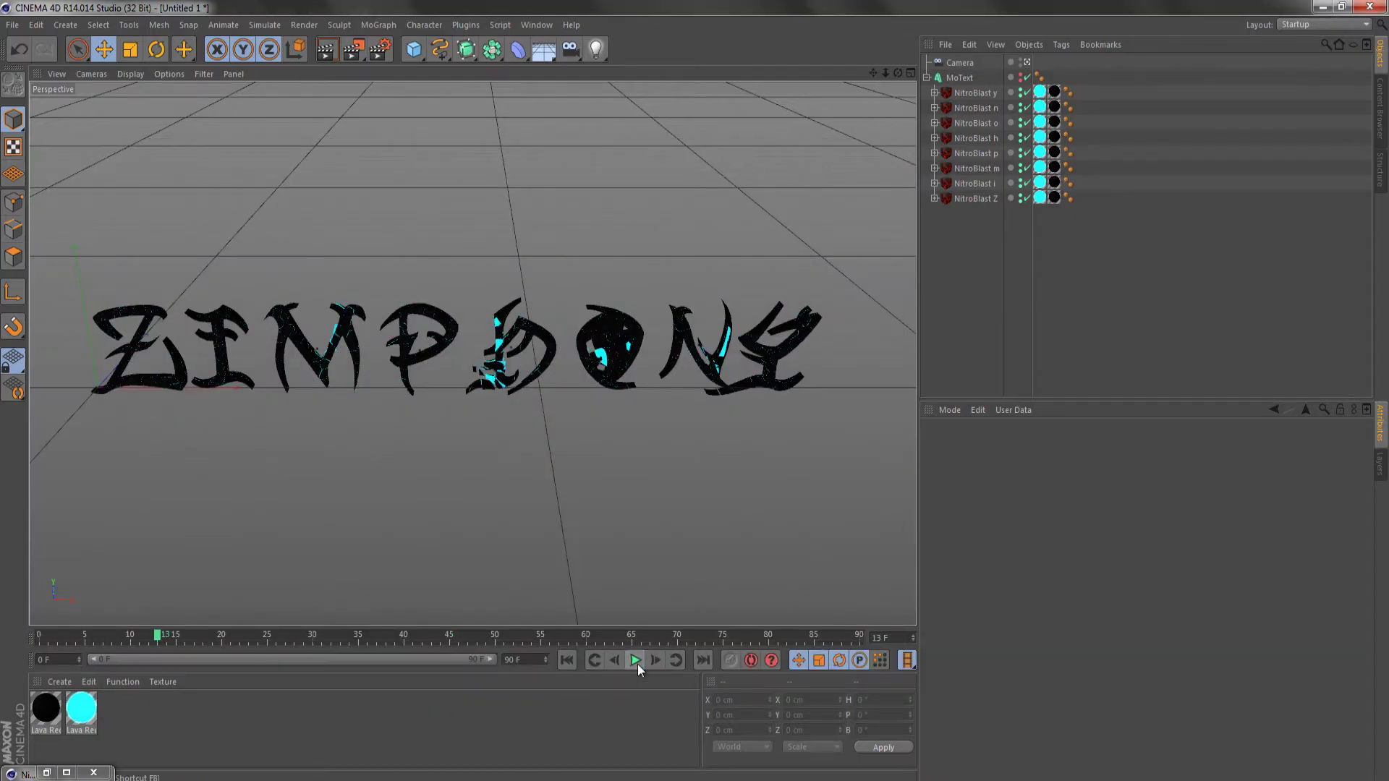
- Replay the shatter, render another frame, and duplicate its layer into the main composition
click(635, 661)
key(shift+r)
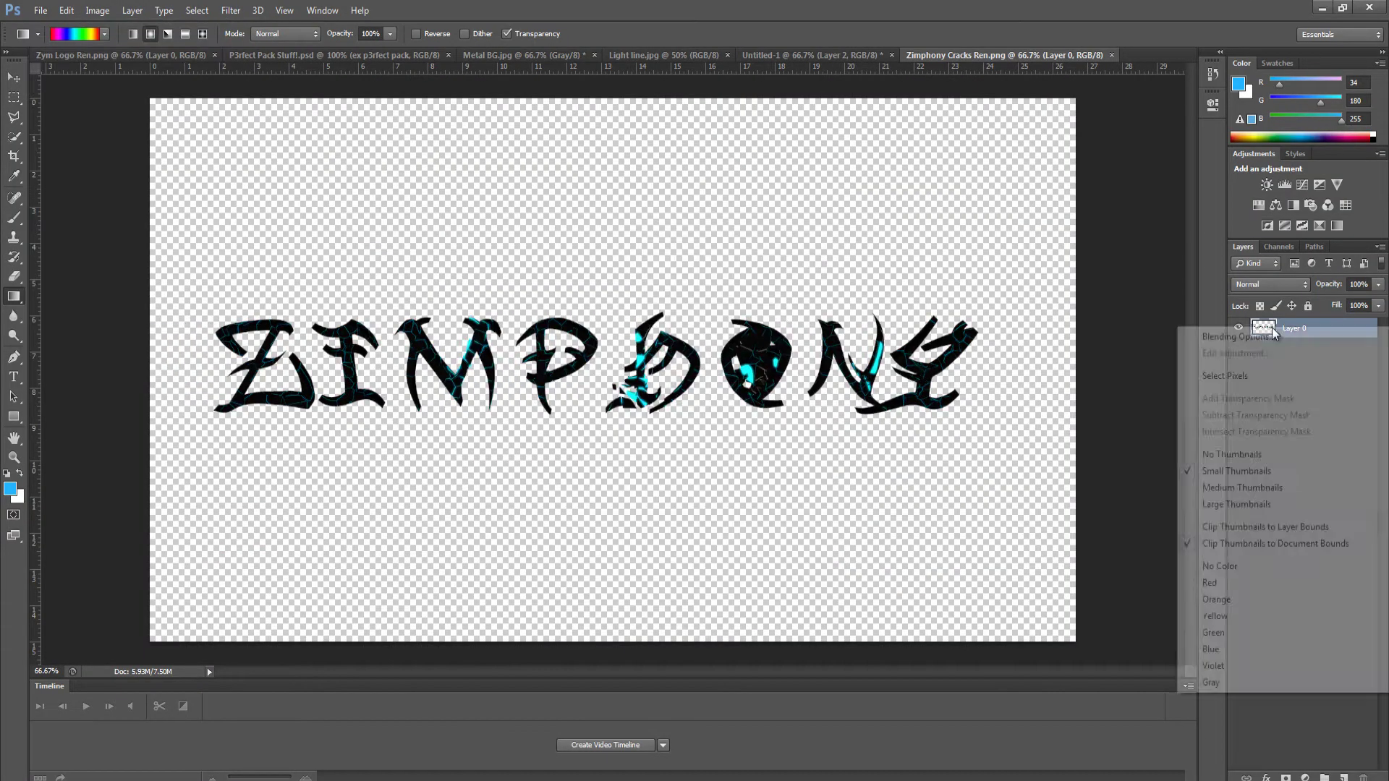
click(1237, 360)
click(689, 382)
- Copy the cracked ZIMPHONY render into the main composition and move it below the Z
click(813, 242)
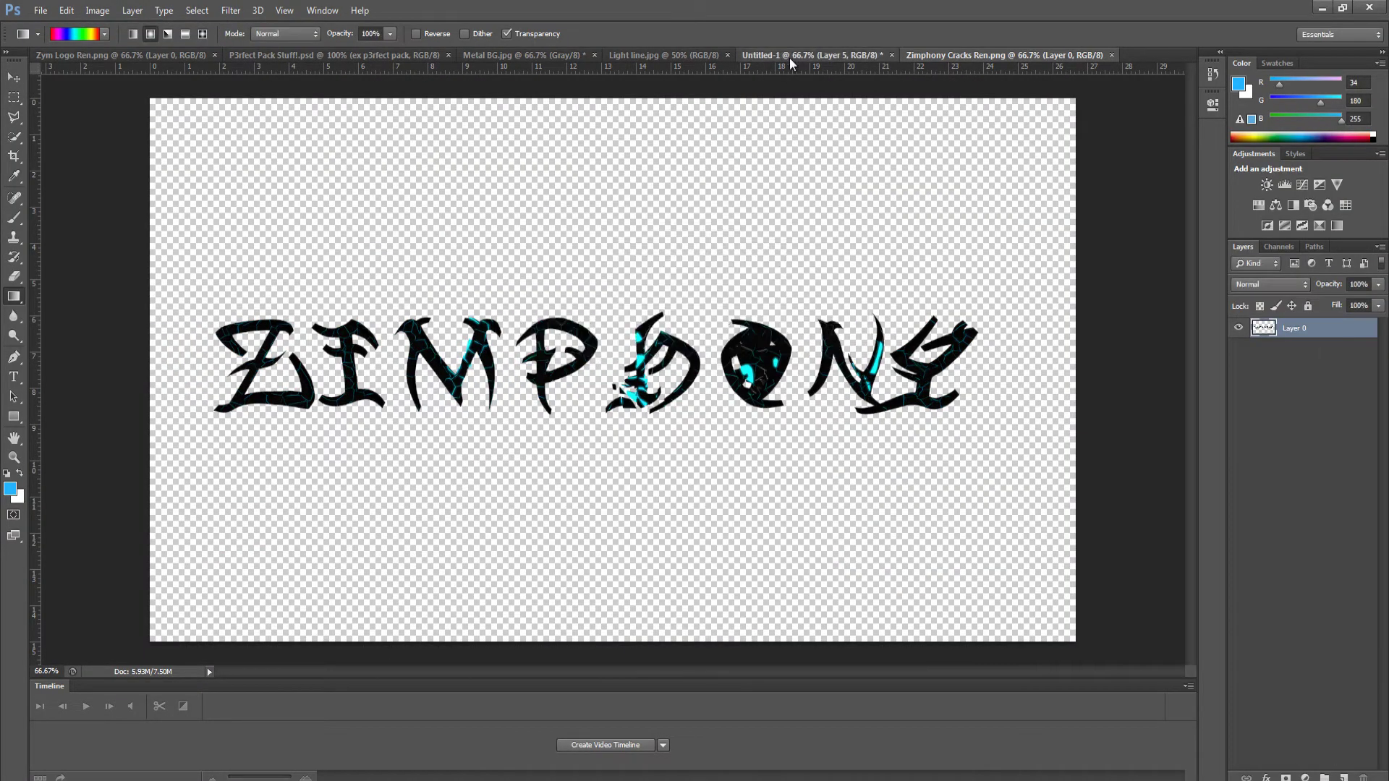
click(810, 55)
drag(691, 358, 692, 538)
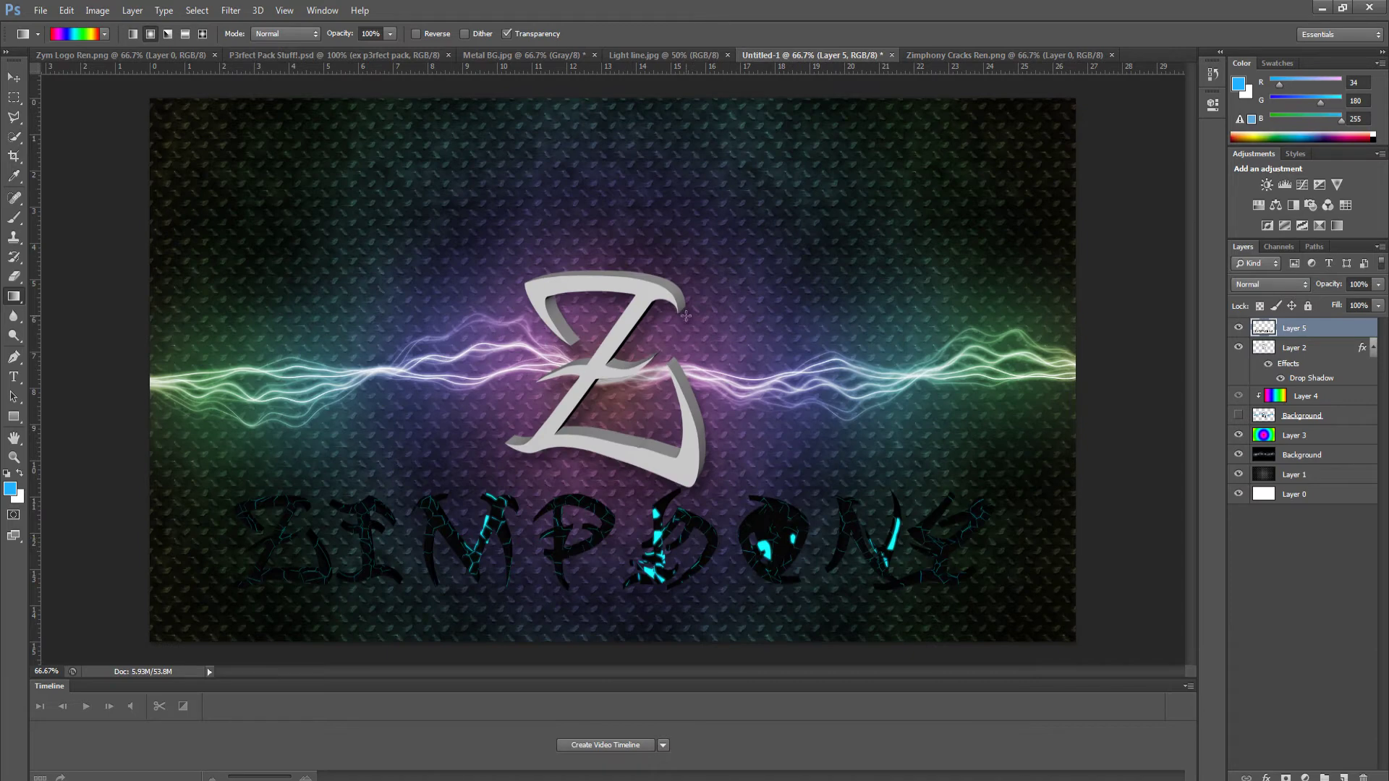
- Select the cracked letters with Color Range at a lower fuzziness
click(197, 10)
click(220, 147)
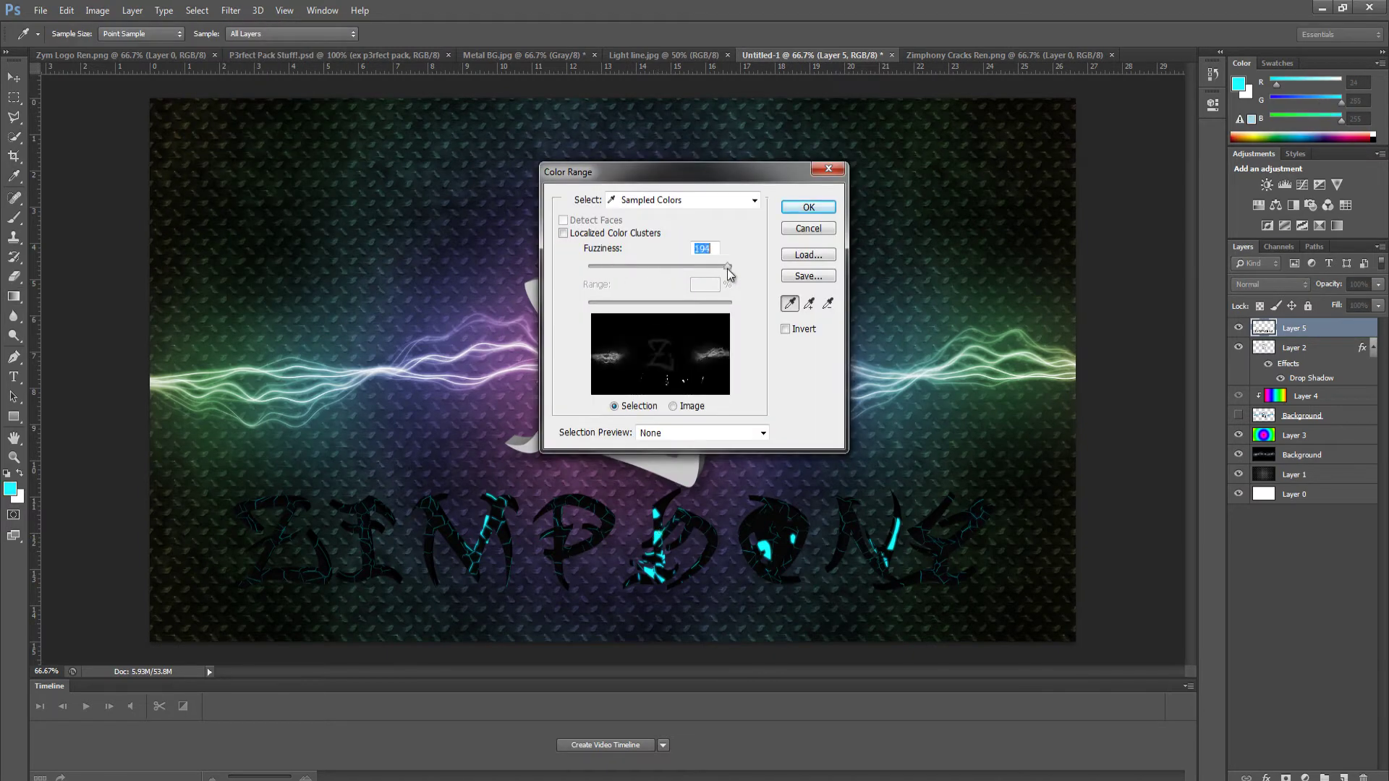
drag(727, 266, 588, 266)
key(ctrl+plus)
key(ctrl+plus)
key(ctrl+plus)
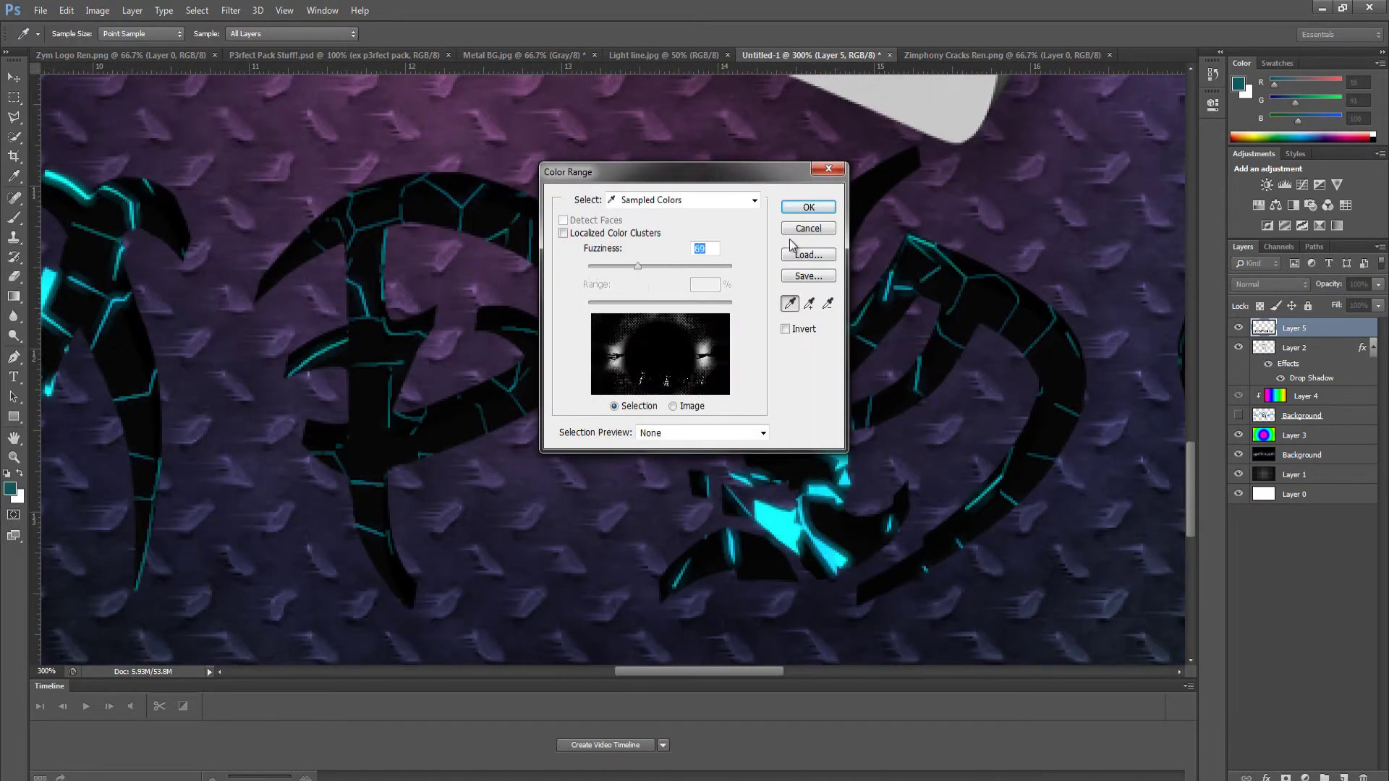
click(808, 228)
key(ctrl+0)
click(96, 10)
key(g)
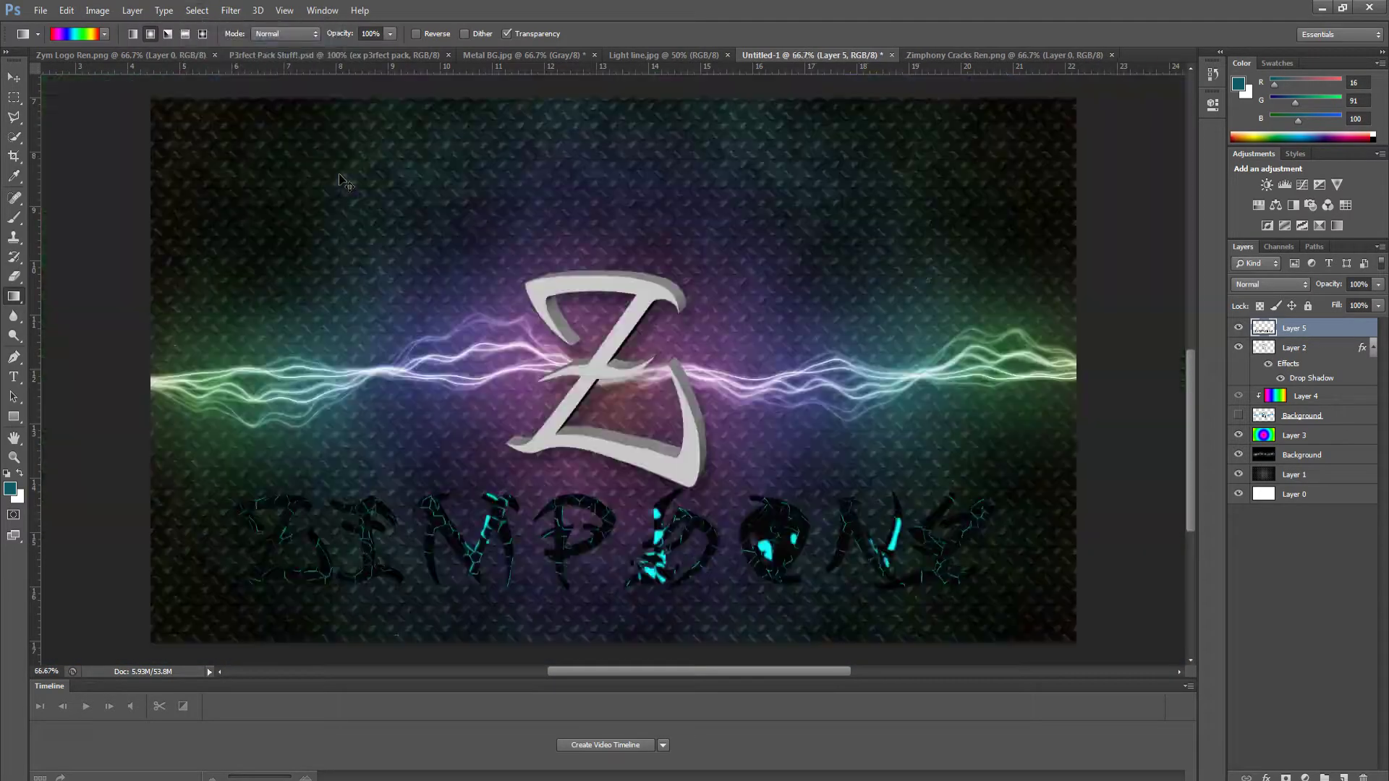
key(ctrl+minus)
- Reselect with Color Range, deselect, and darken the text with Brightness/Contrast
click(197, 10)
click(224, 144)
click(813, 194)
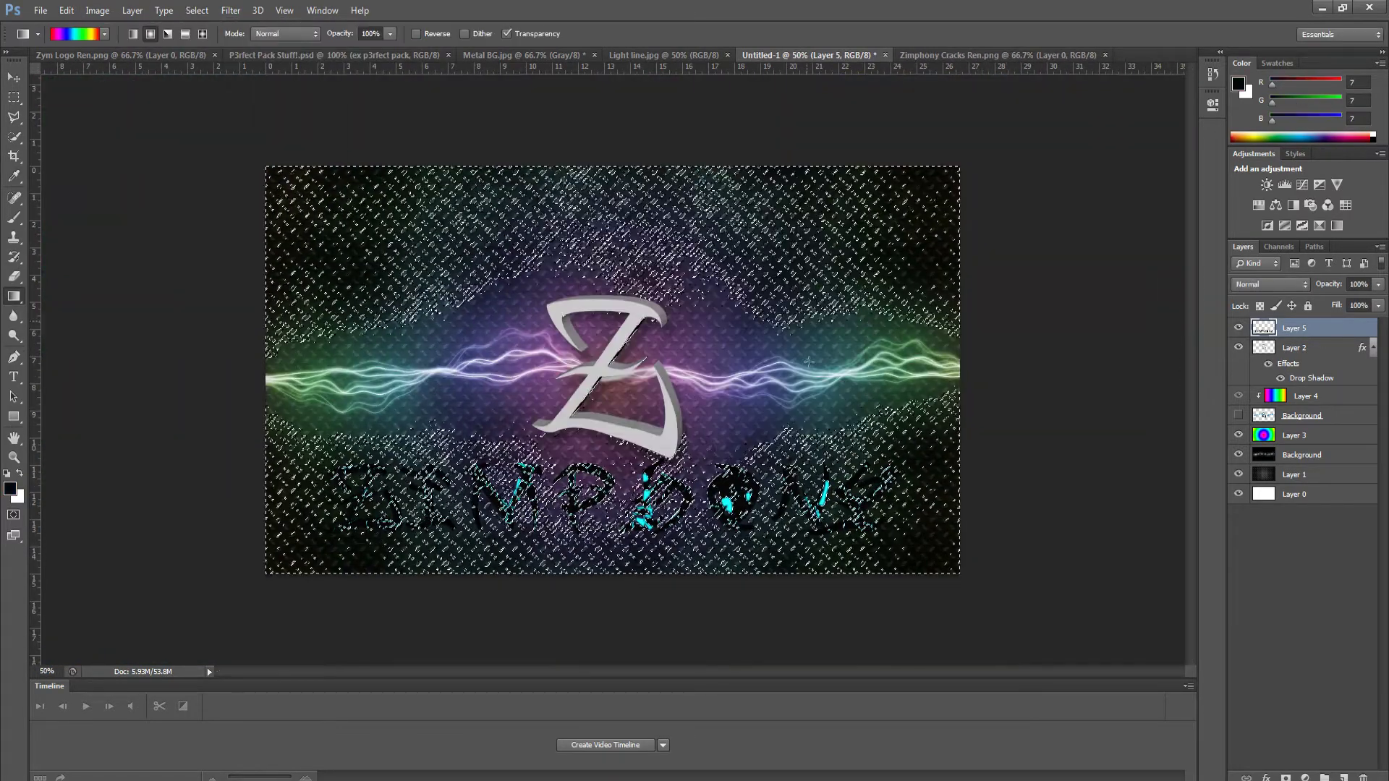
click(197, 10)
click(210, 40)
click(784, 250)
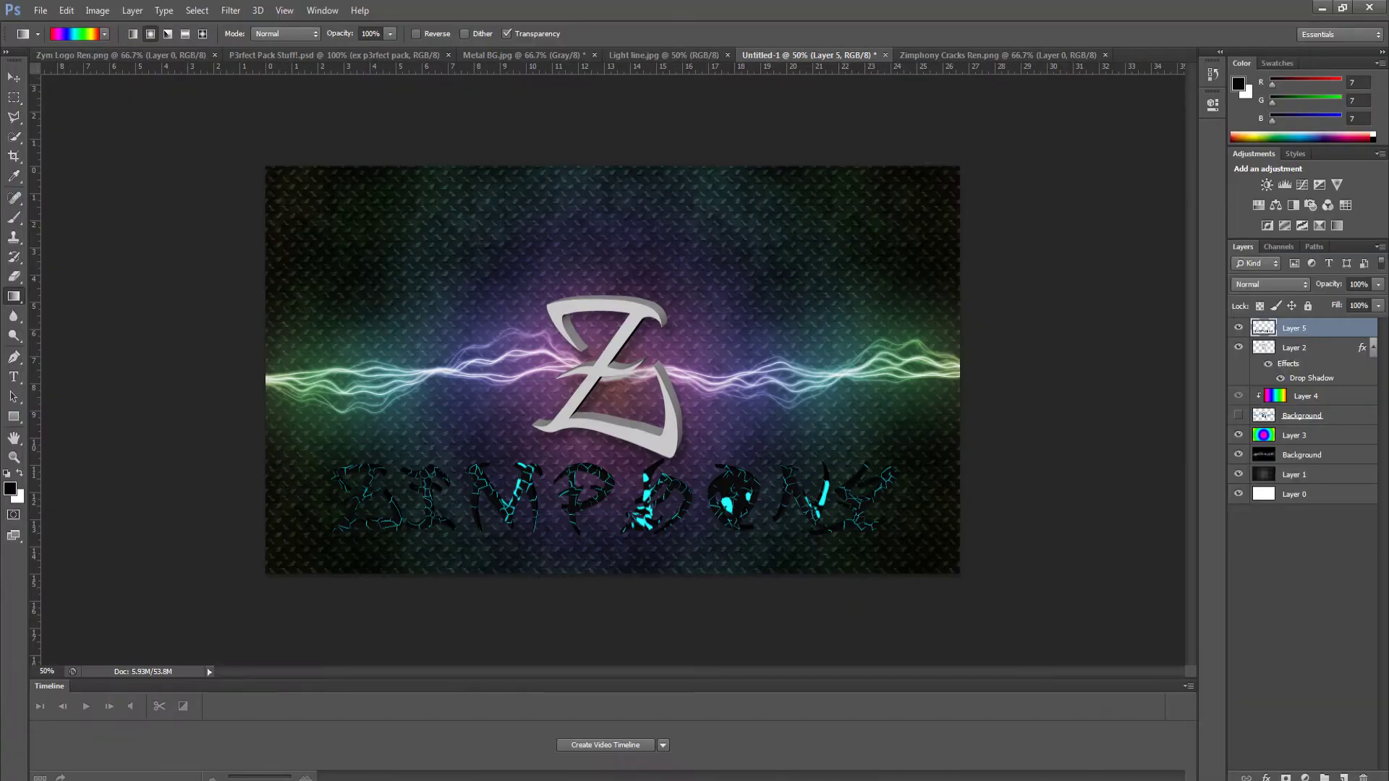
- Give the ZIMPHONY text a 1 px cyan Stroke layer style
double_click(1331, 327)
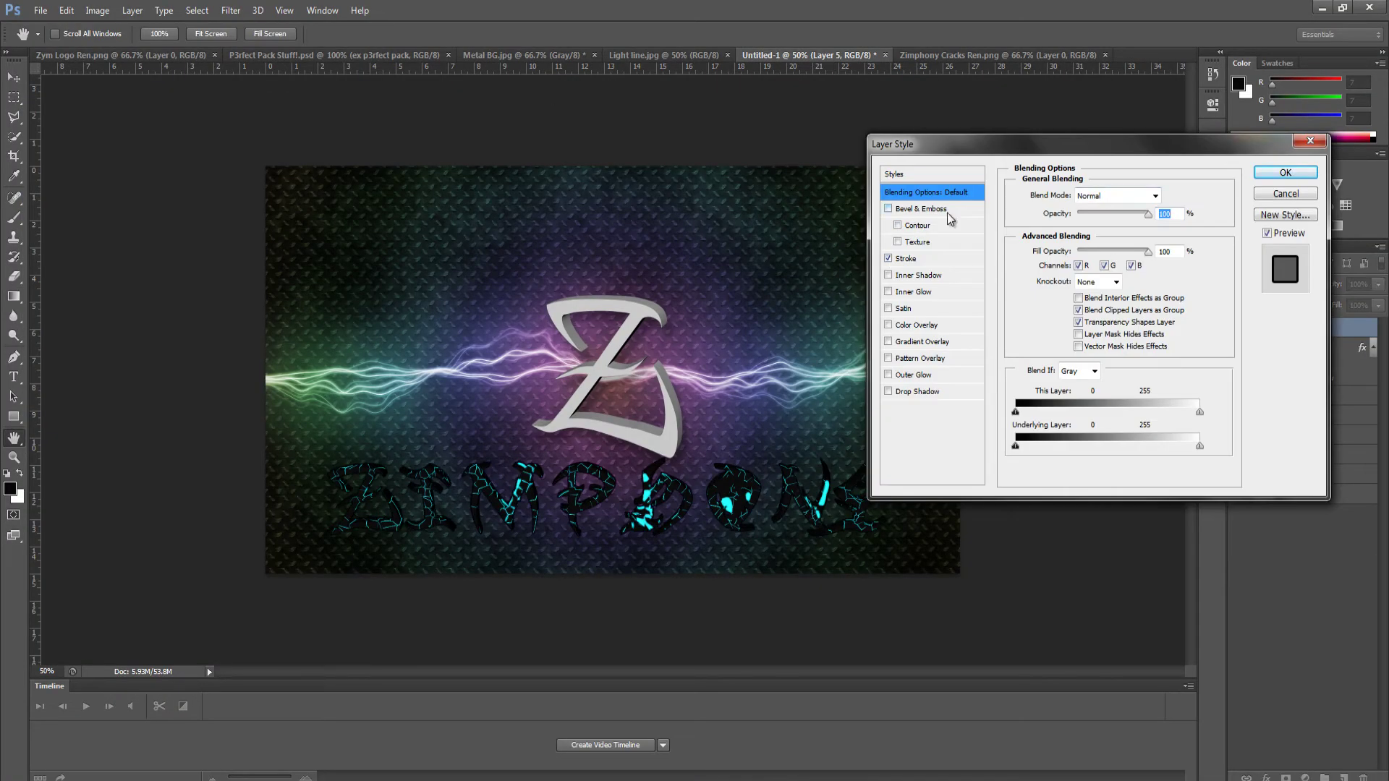
click(905, 258)
click(1046, 298)
click(708, 312)
click(673, 252)
click(839, 210)
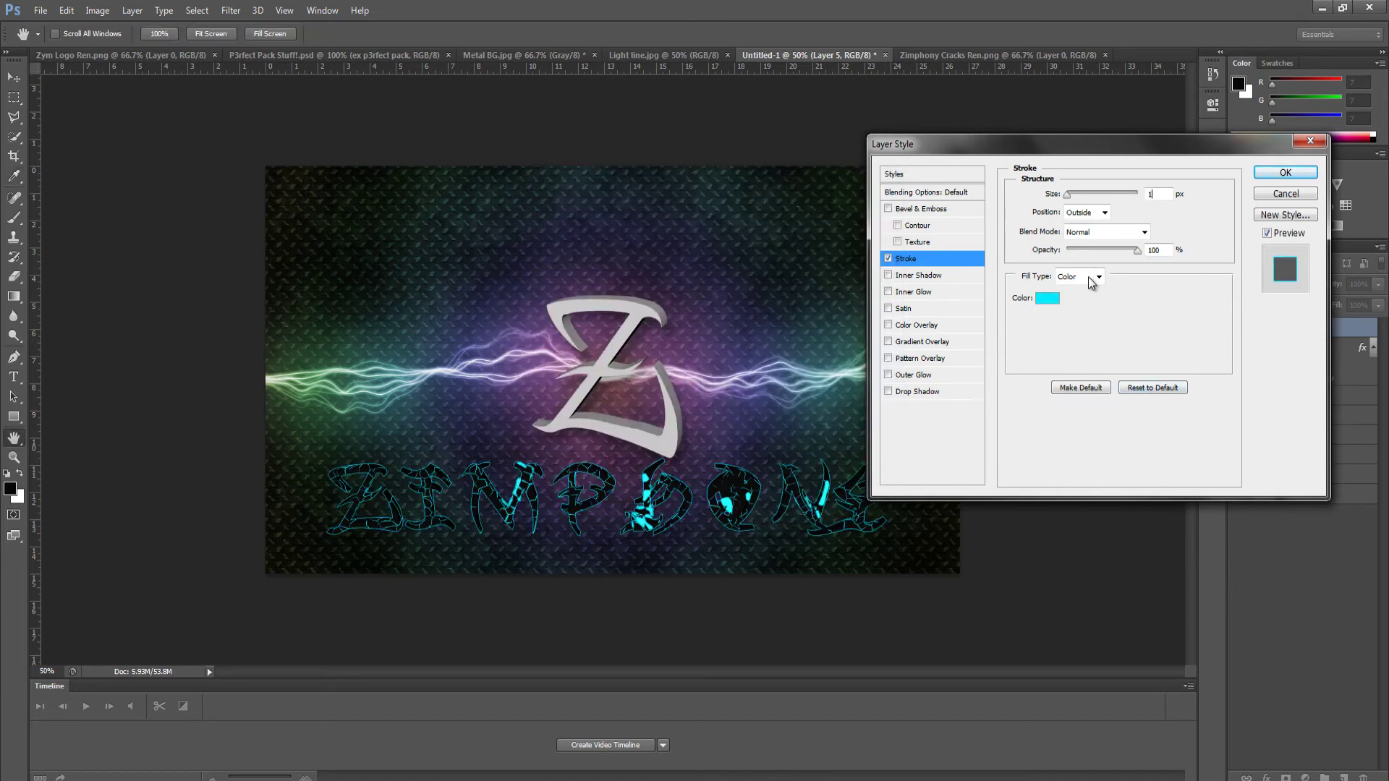
click(1272, 172)
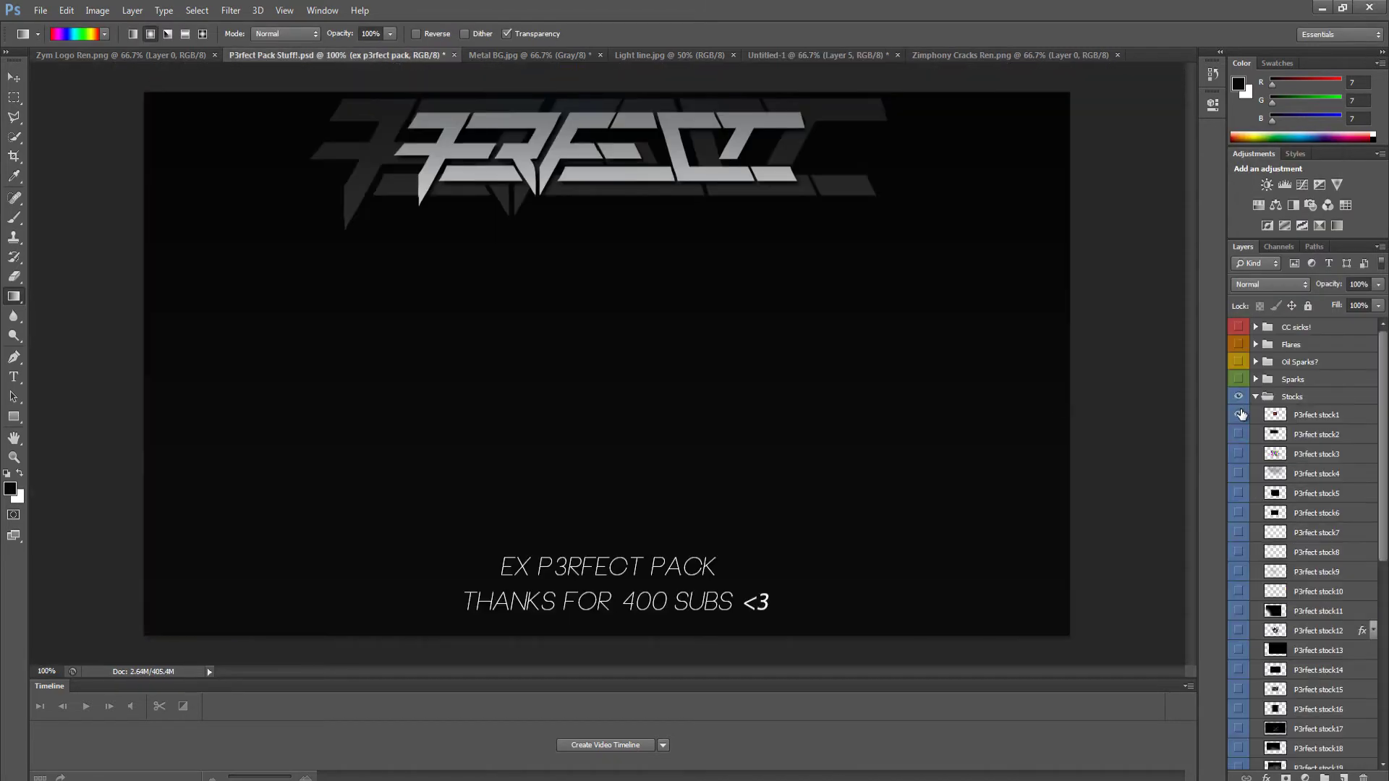
- Copy the P3rfect stock4 texture in, clipped to the Z at 18% opacity
right_click(1349, 472)
click(1225, 238)
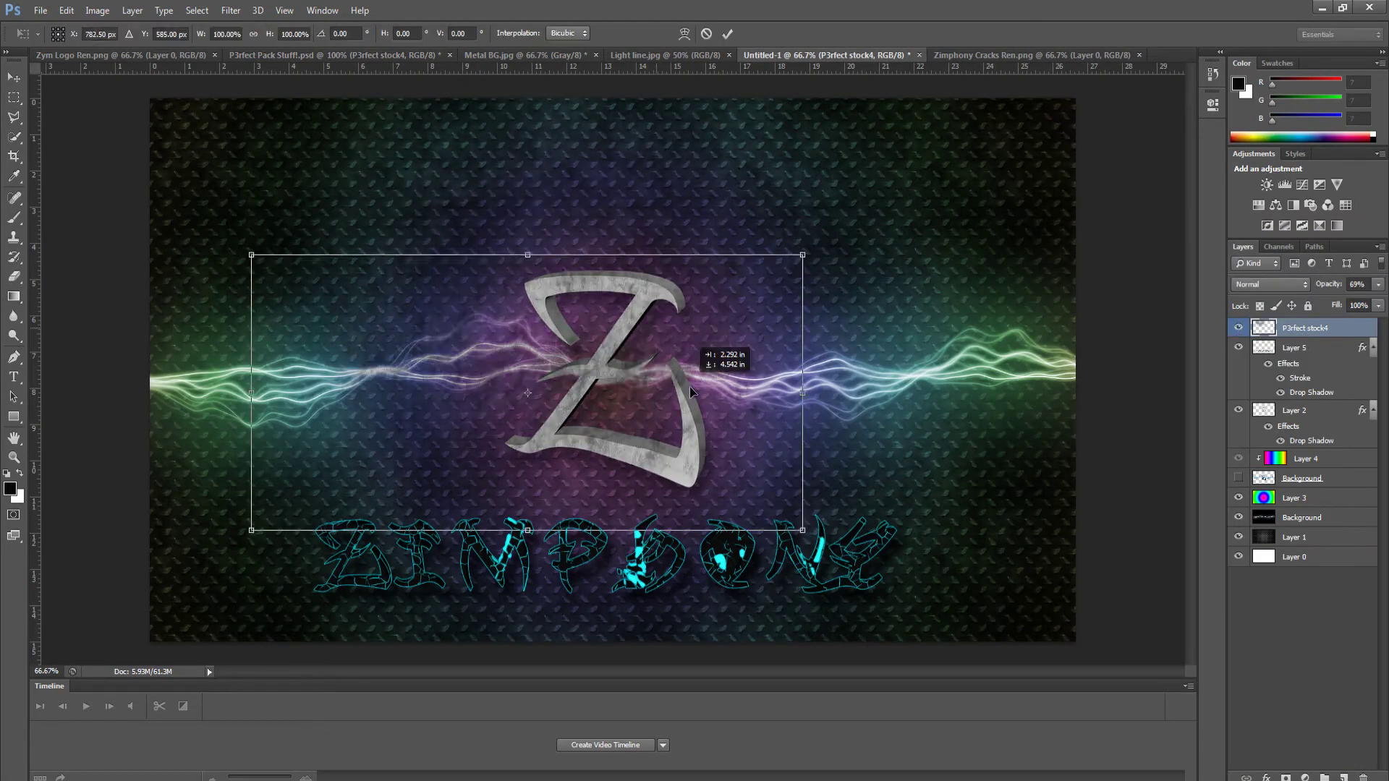
right_click(1284, 328)
click(1186, 388)
click(1238, 410)
key(ctrl+bracketleft)
drag(1338, 286, 1311, 289)
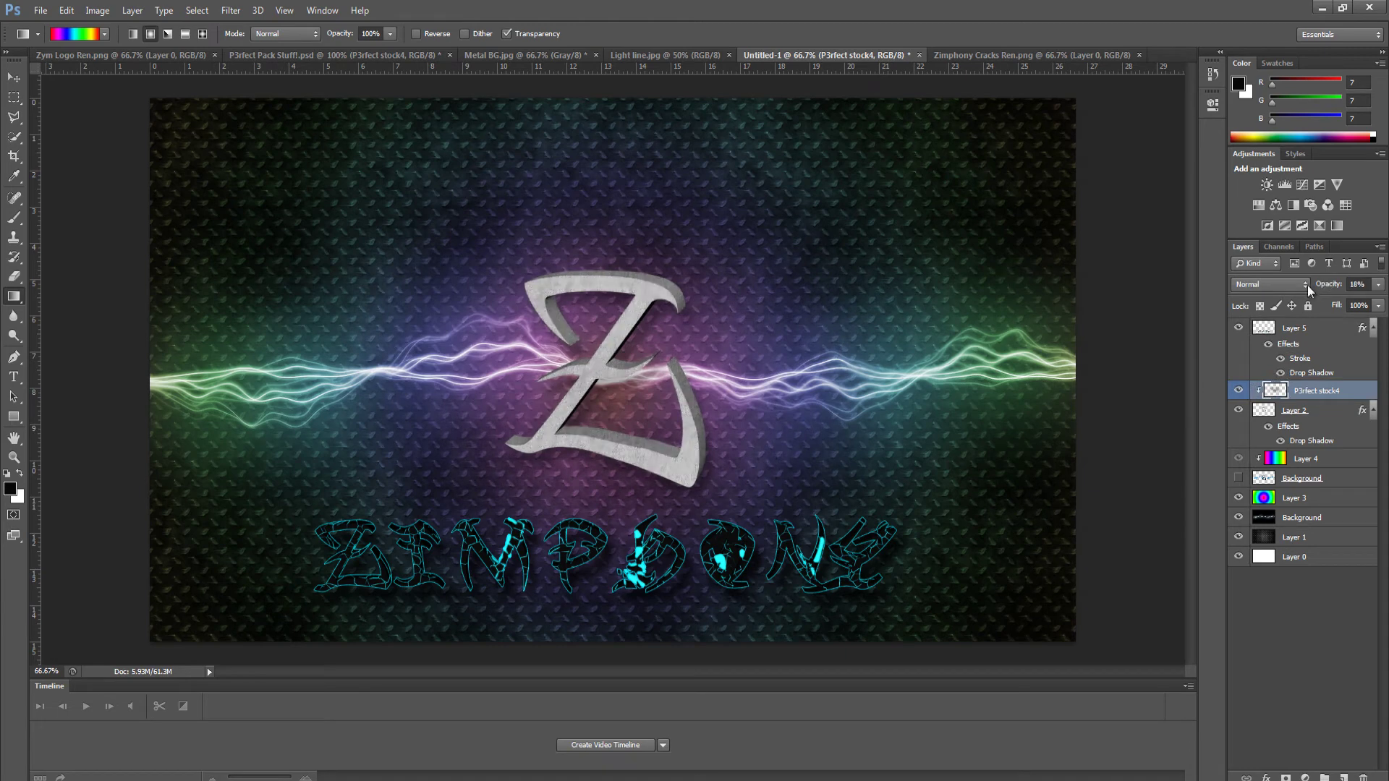
- Copy the P3rfect stock8 texture in and place it in the canvas's top-left corner
click(333, 55)
right_click(1294, 552)
click(1324, 600)
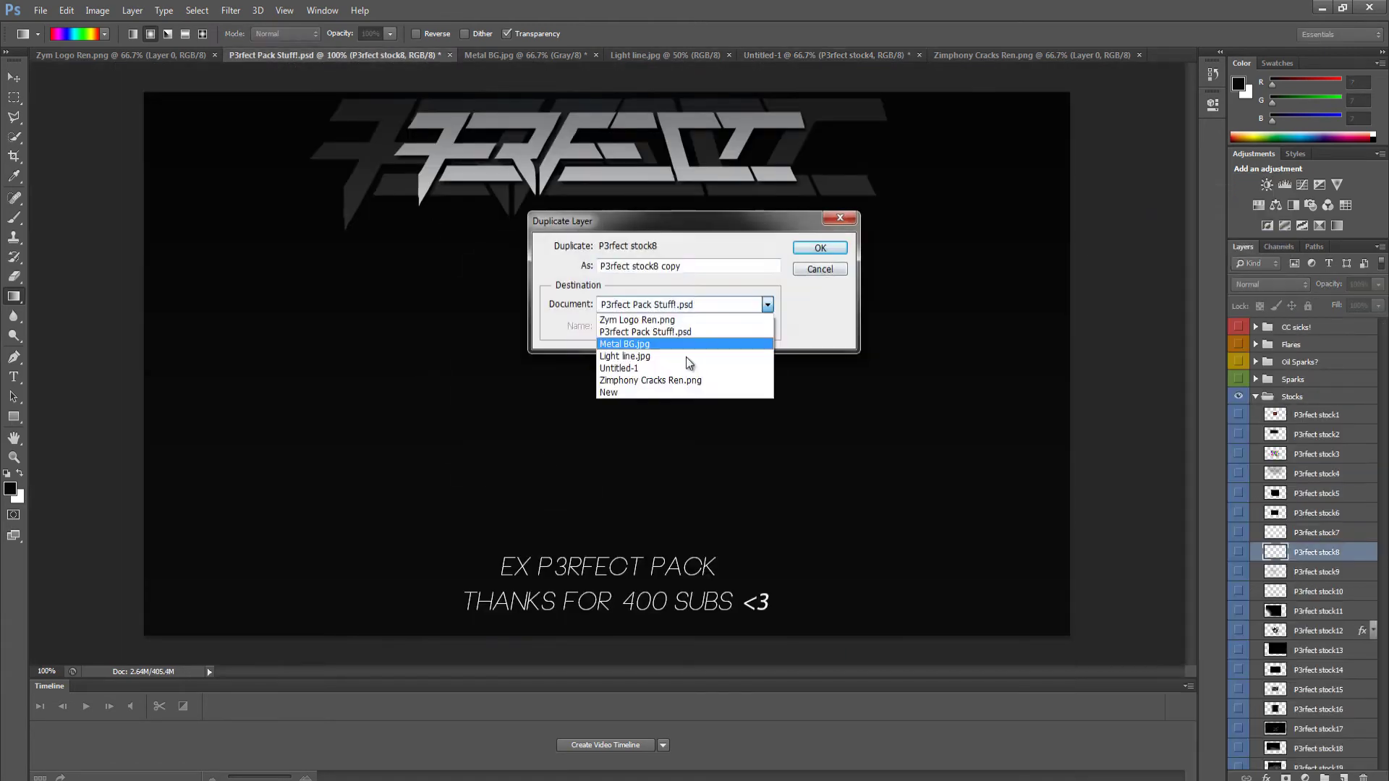
click(666, 374)
click(821, 266)
drag(470, 296, 187, 190)
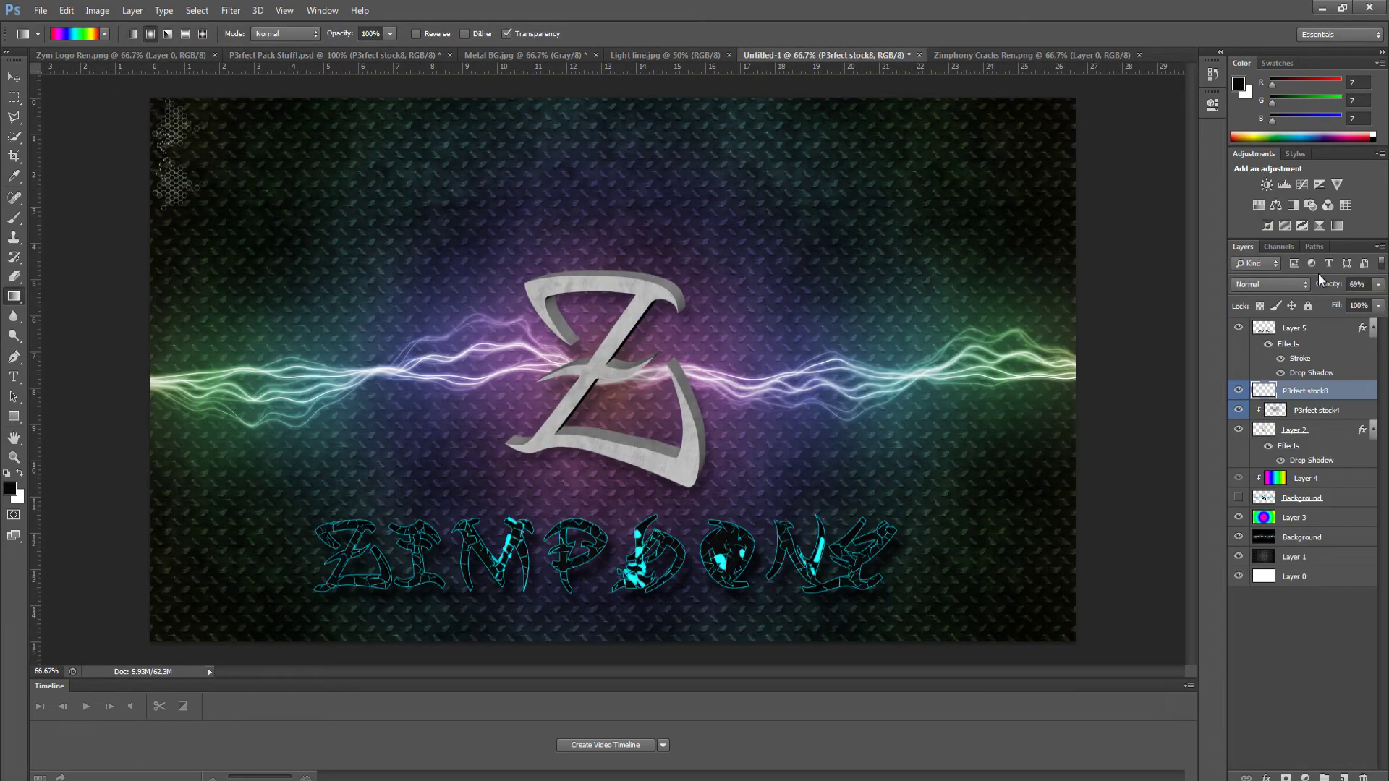
click(333, 55)
- Add the CC sicks! grade using CC1 instead of CC7 at 54%, with Layer 5 above
right_click(1295, 327)
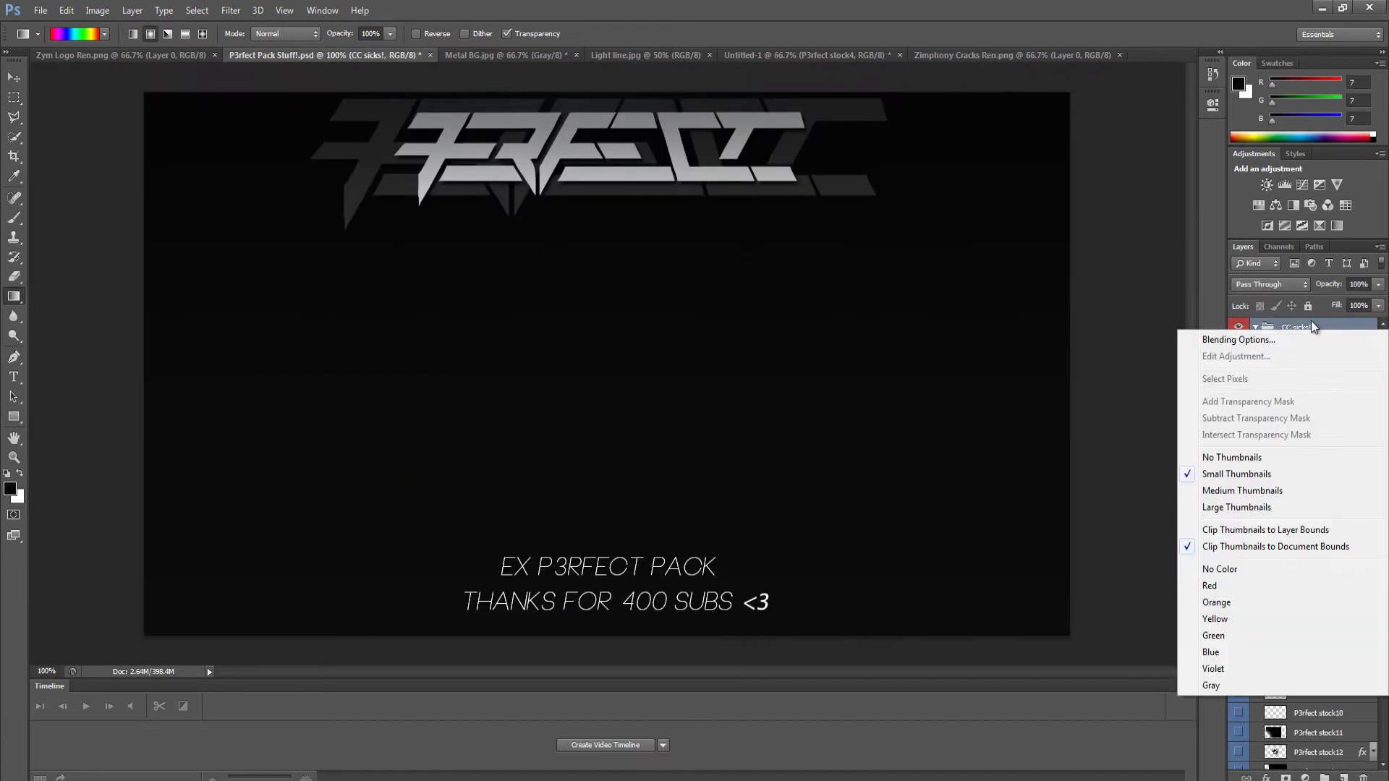
click(1229, 355)
key(Return)
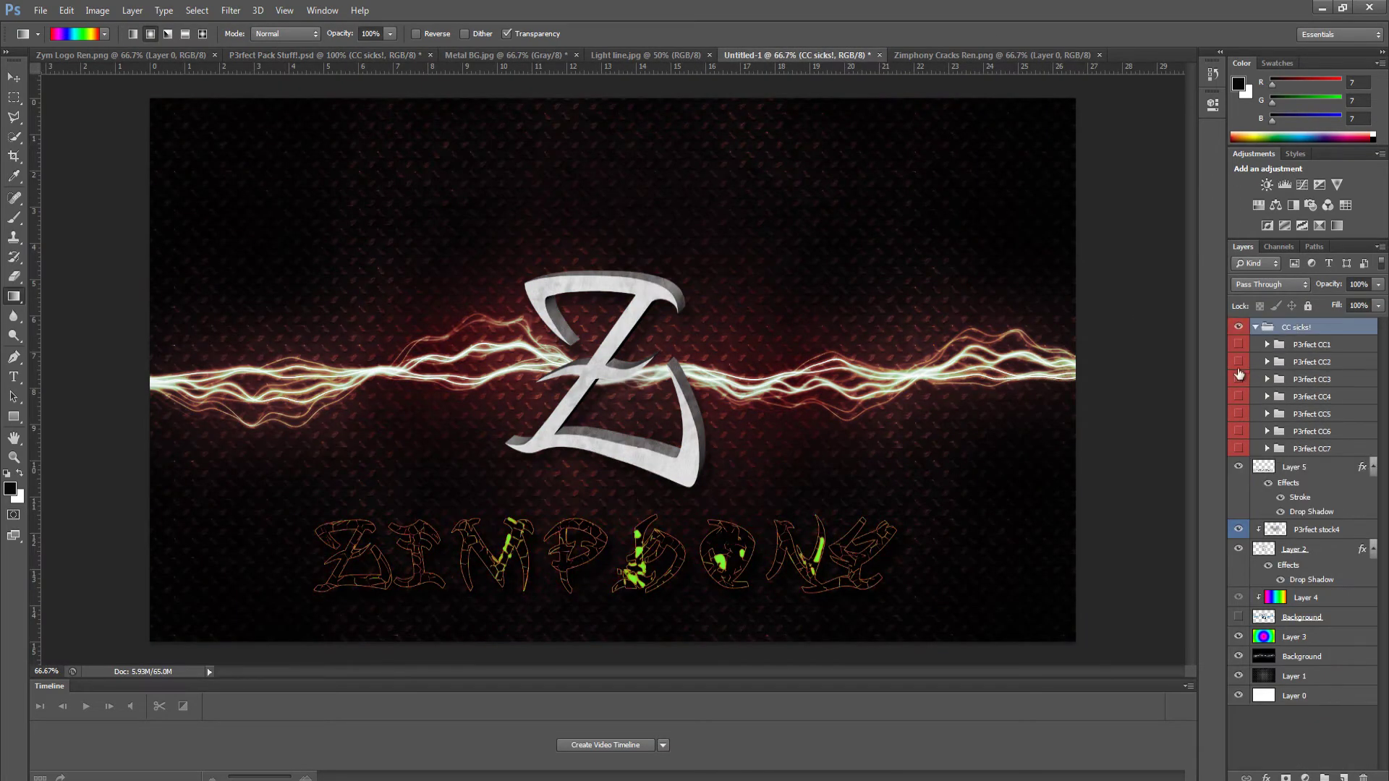
click(1238, 448)
click(1238, 344)
drag(1328, 284, 1315, 289)
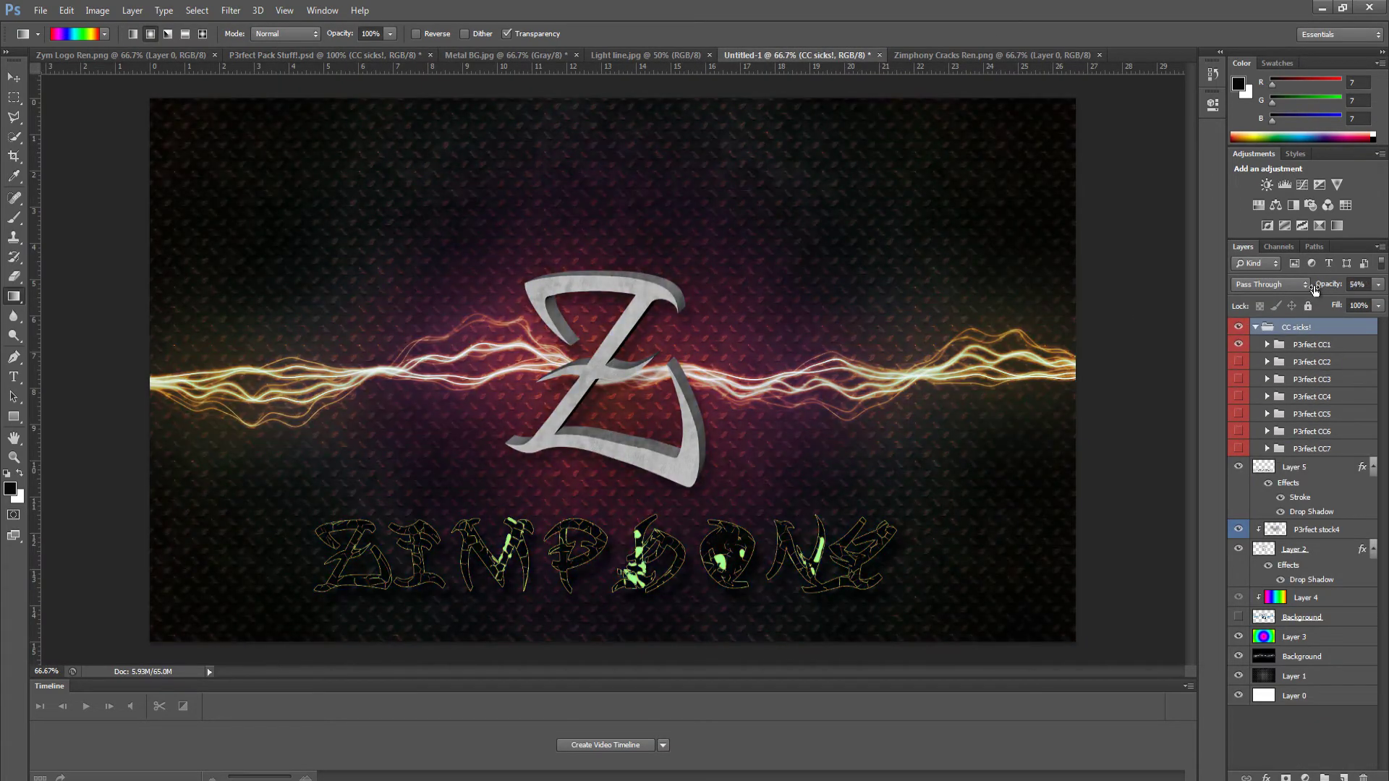
mouse_move(1288, 464)
mouse_down()
mouse_move(1282, 391)
mouse_move(1303, 391)
mouse_up()
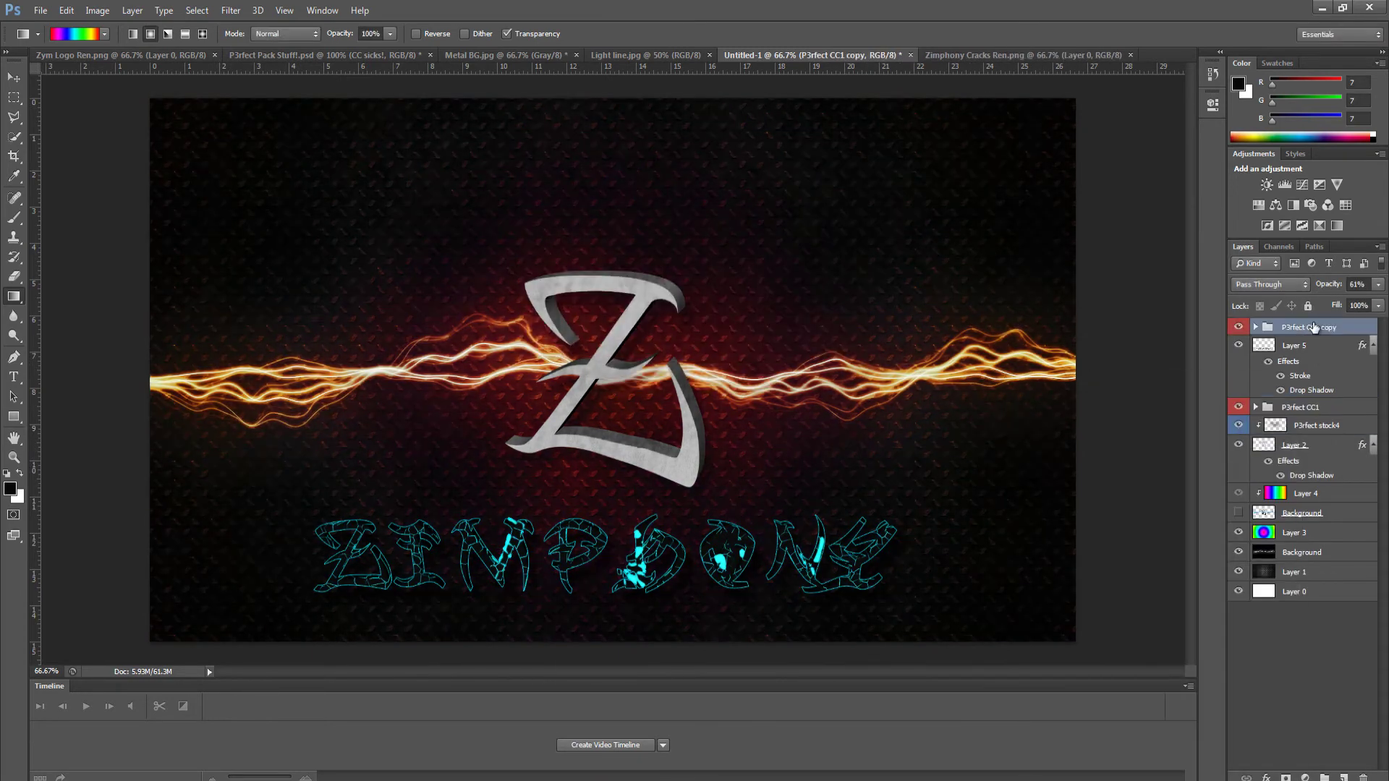
- Duplicate the P3rfect CC1 group, then discard the copy
right_click(1304, 391)
click(1302, 375)
key(Return)
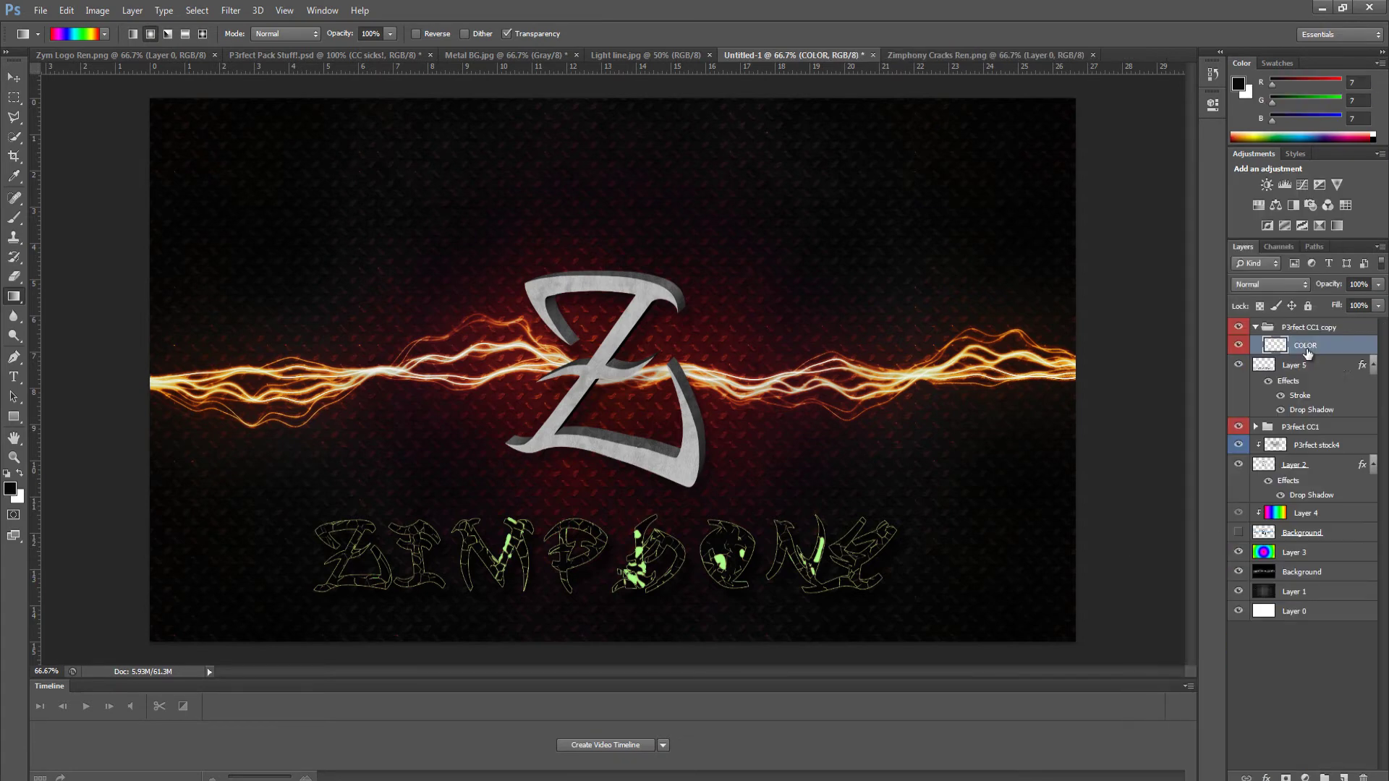
click(1301, 327)
right_click(1302, 347)
click(1256, 330)
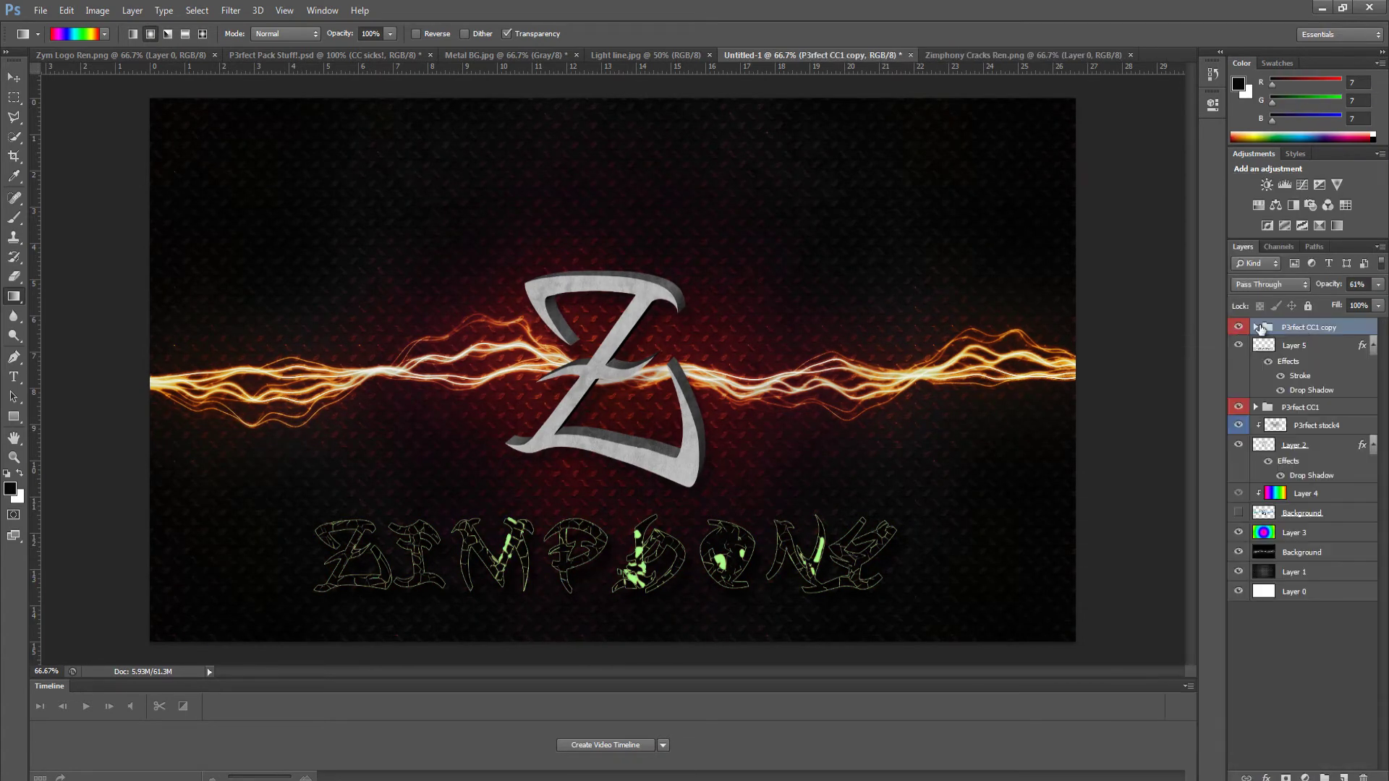
click(1256, 329)
right_click(1334, 562)
key(Escape)
key(ctrl+z)
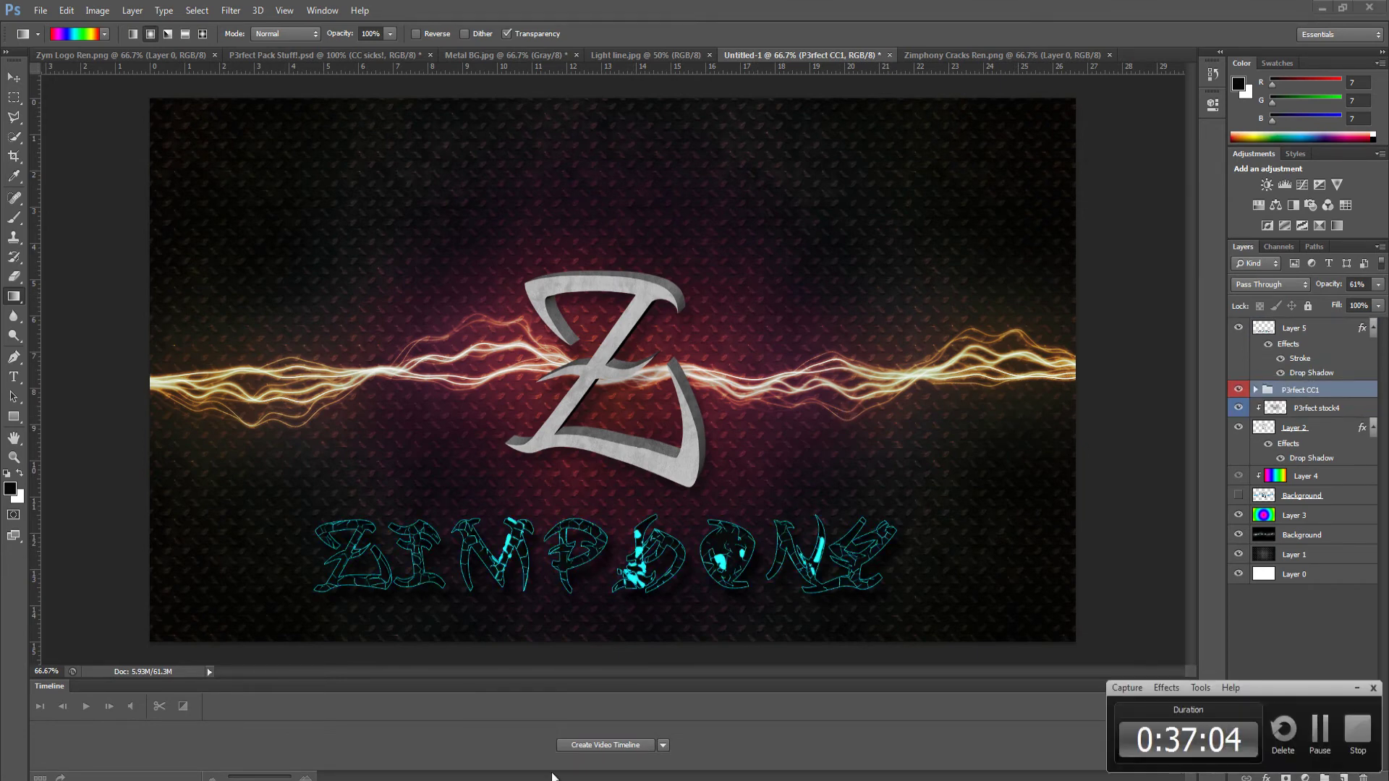
key(ctrl+o)
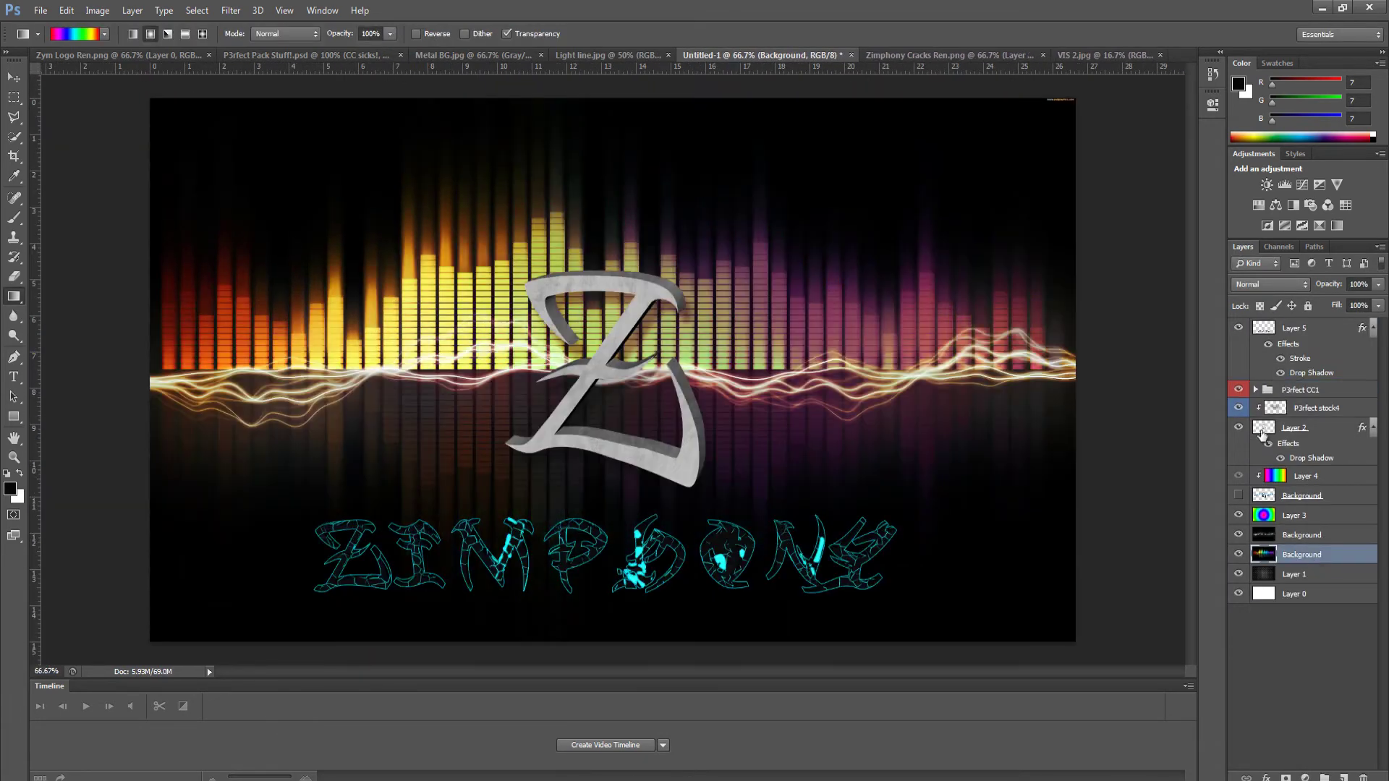
- Blend the equalizer bars as Screen at 25% opacity
click(1270, 284)
click(1270, 402)
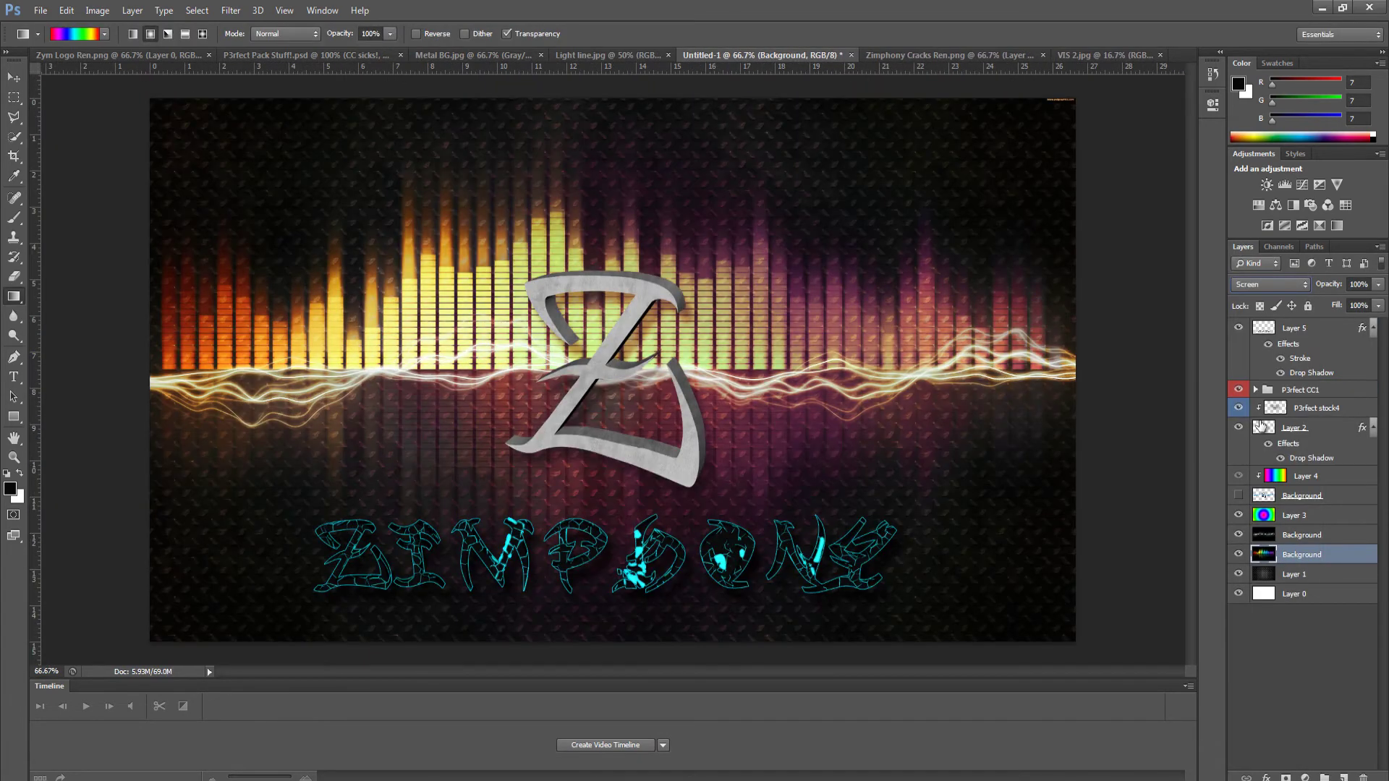
drag(1329, 285, 1333, 288)
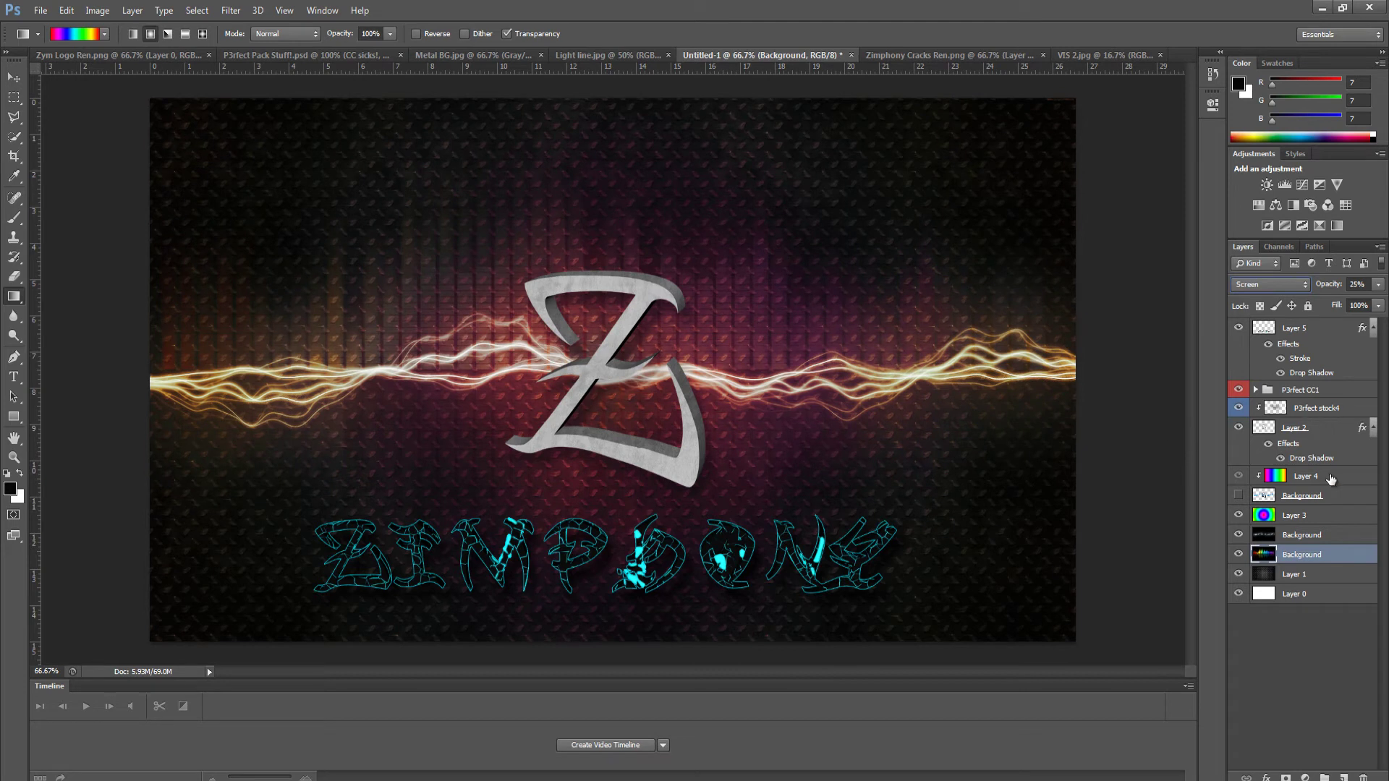
drag(1301, 368, 1302, 391)
right_click(1302, 391)
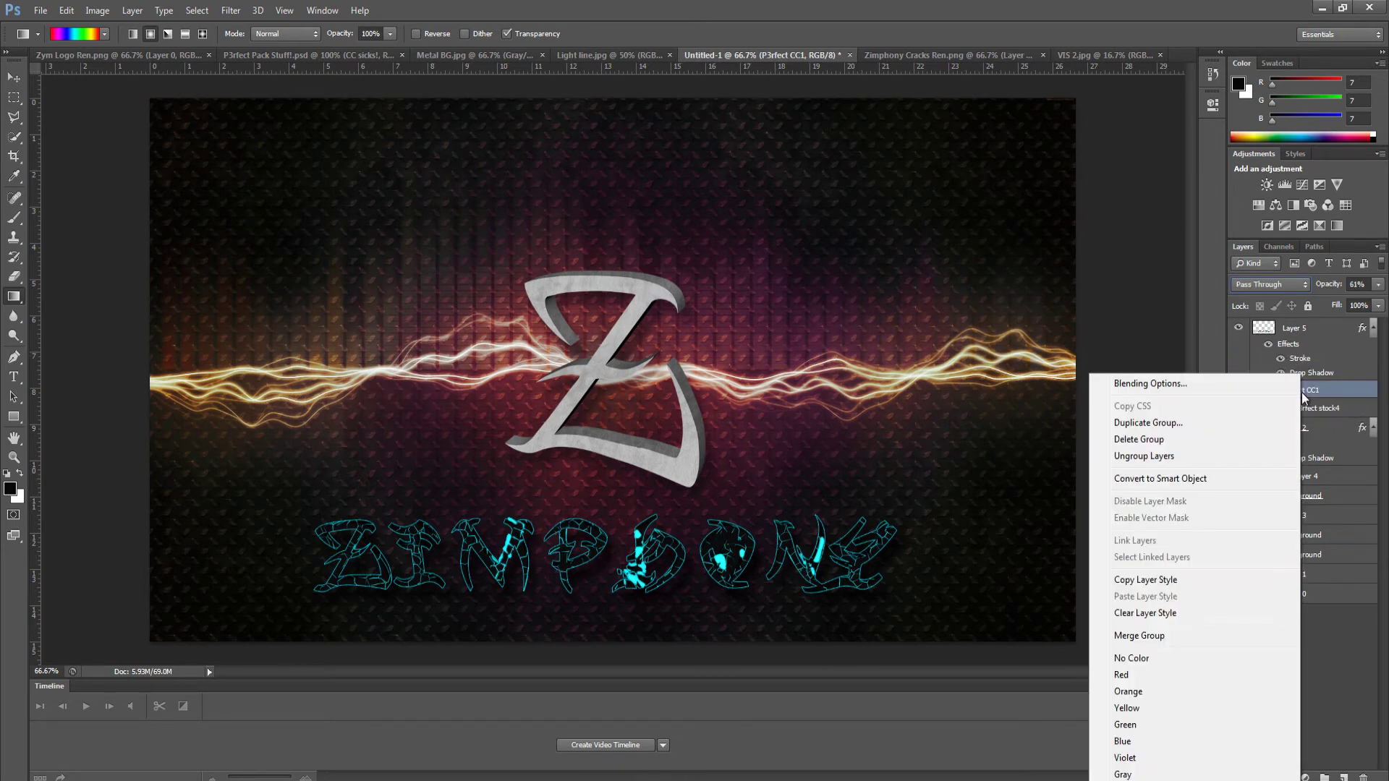
click(1311, 397)
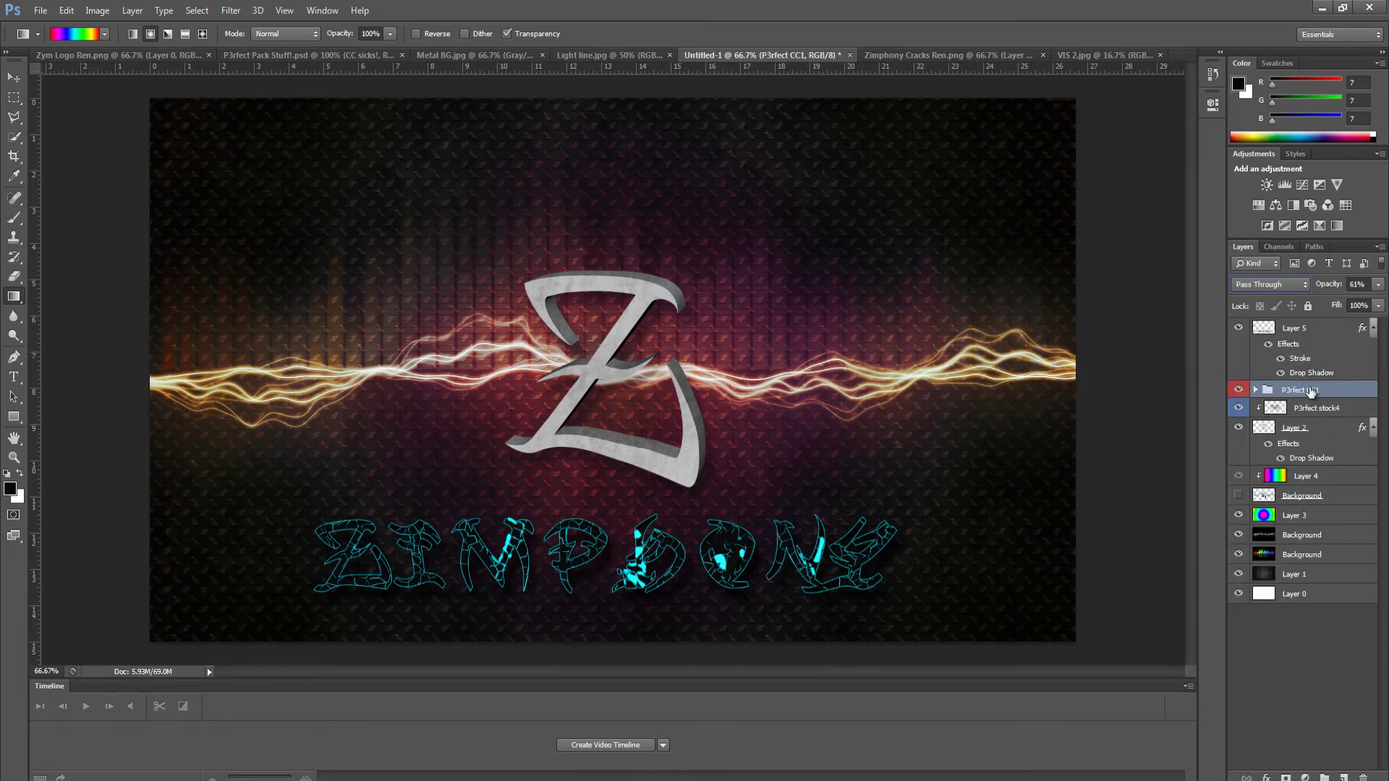
- Add a new layer filled with a top-to-bottom reddish gradient
click(1316, 408)
click(1343, 778)
click(76, 33)
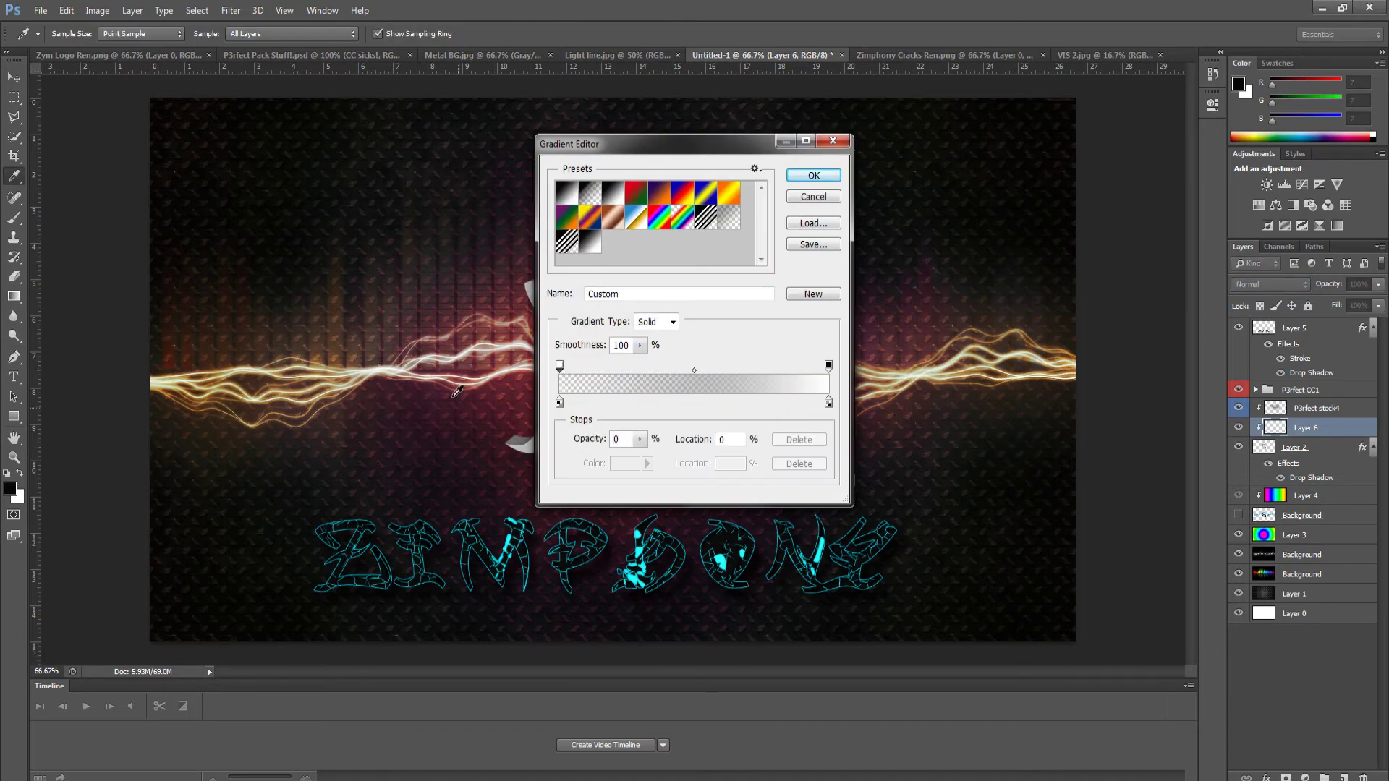
double_click(557, 402)
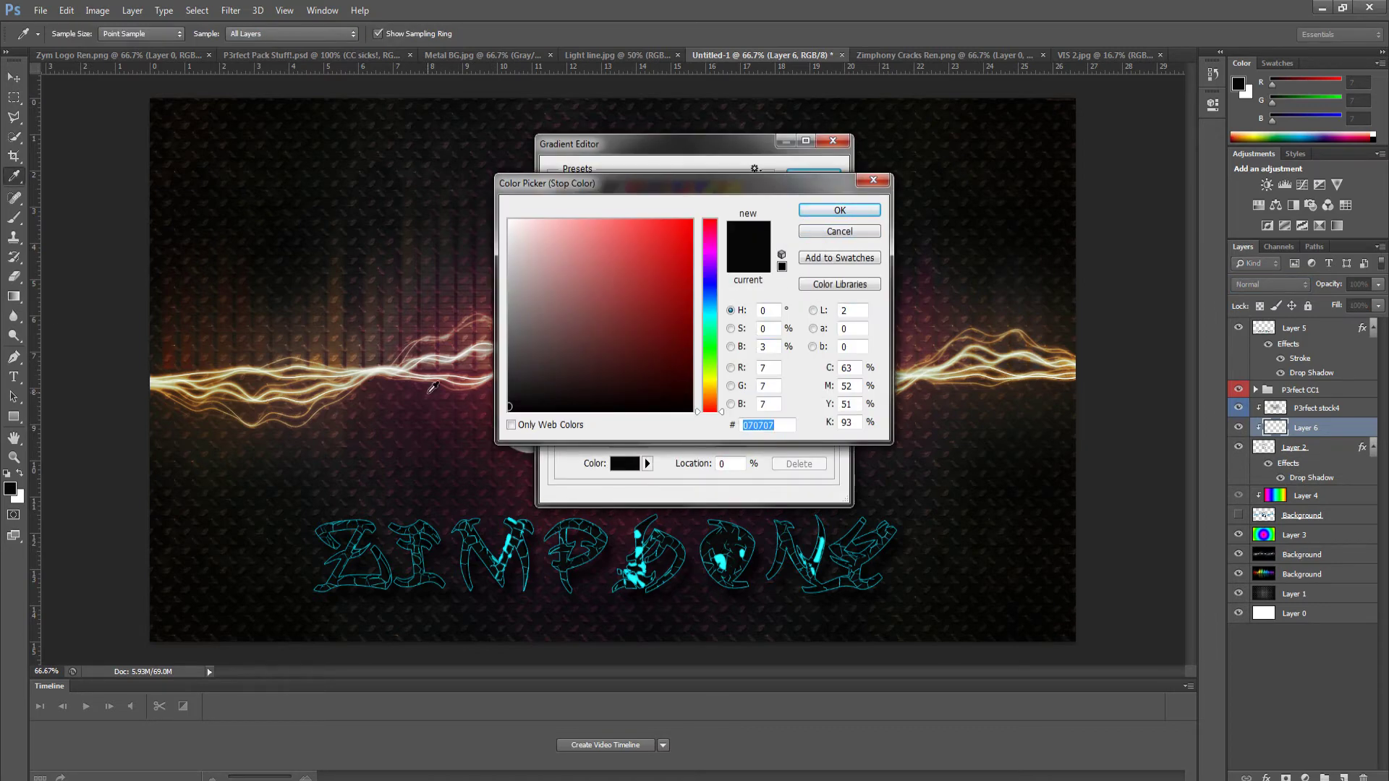
key(Return)
double_click(832, 402)
key(Return)
key(Return)
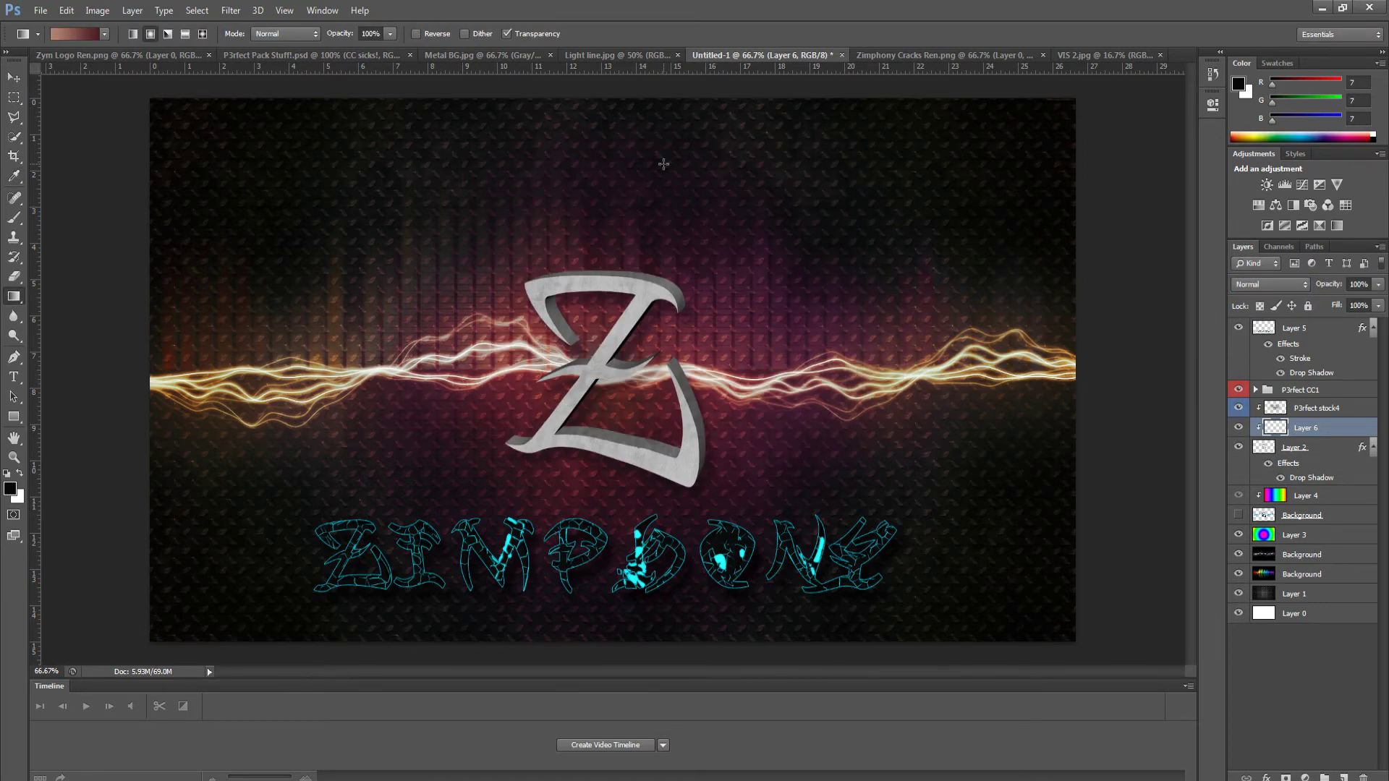
drag(663, 164, 664, 477)
- Set the gradient layer to Screen and hide the cyan ZIMPHONY text
click(1270, 284)
click(1251, 400)
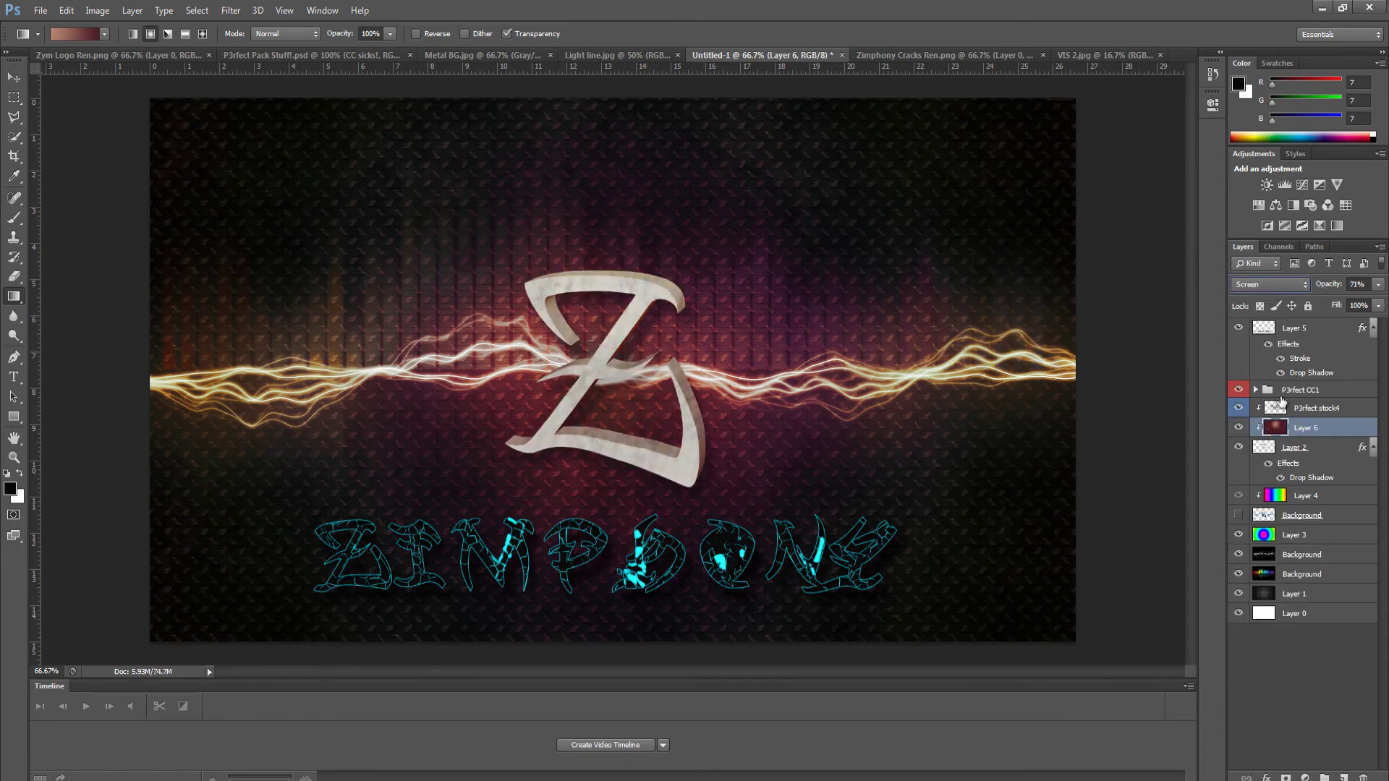
click(1236, 330)
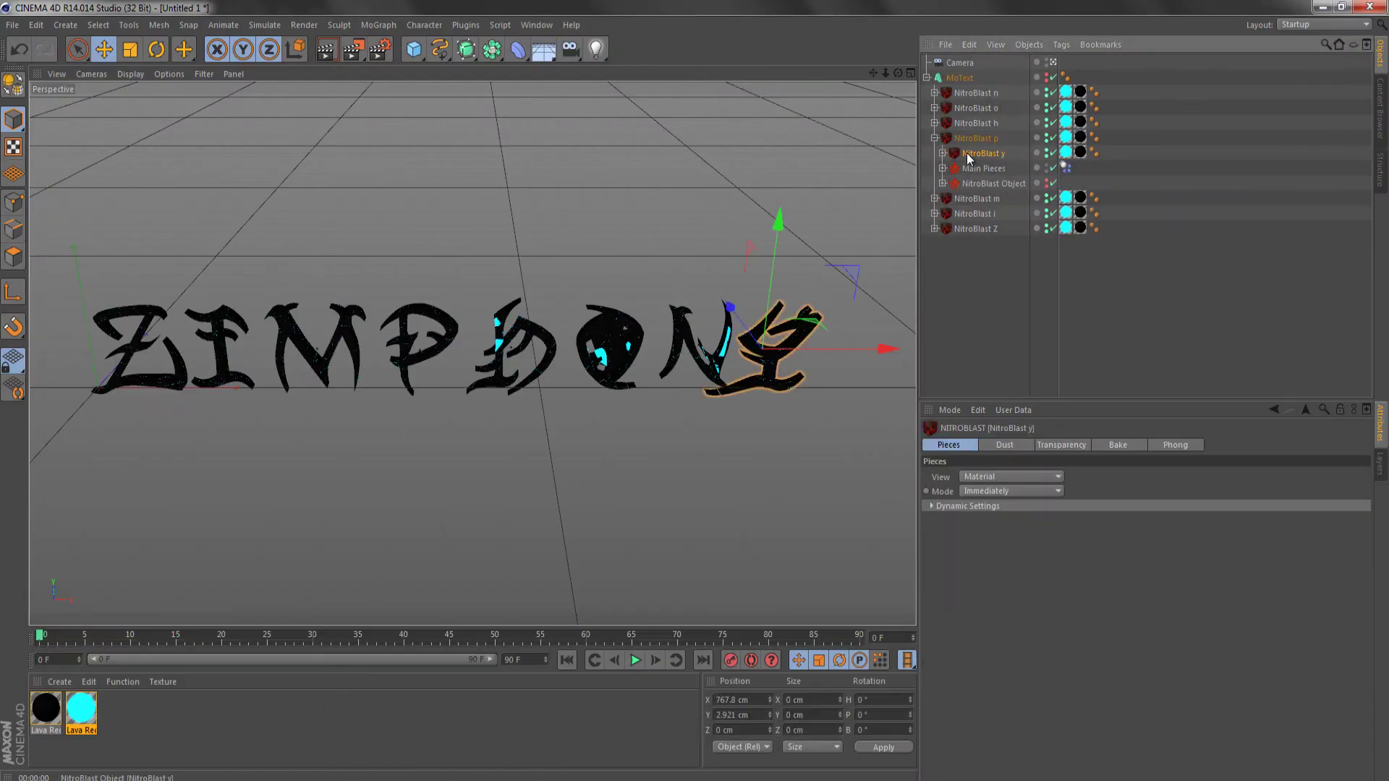
- Undo the old fracture and re-shatter the MoText with NitroBlast at Extreme quality
key(ctrl+z)
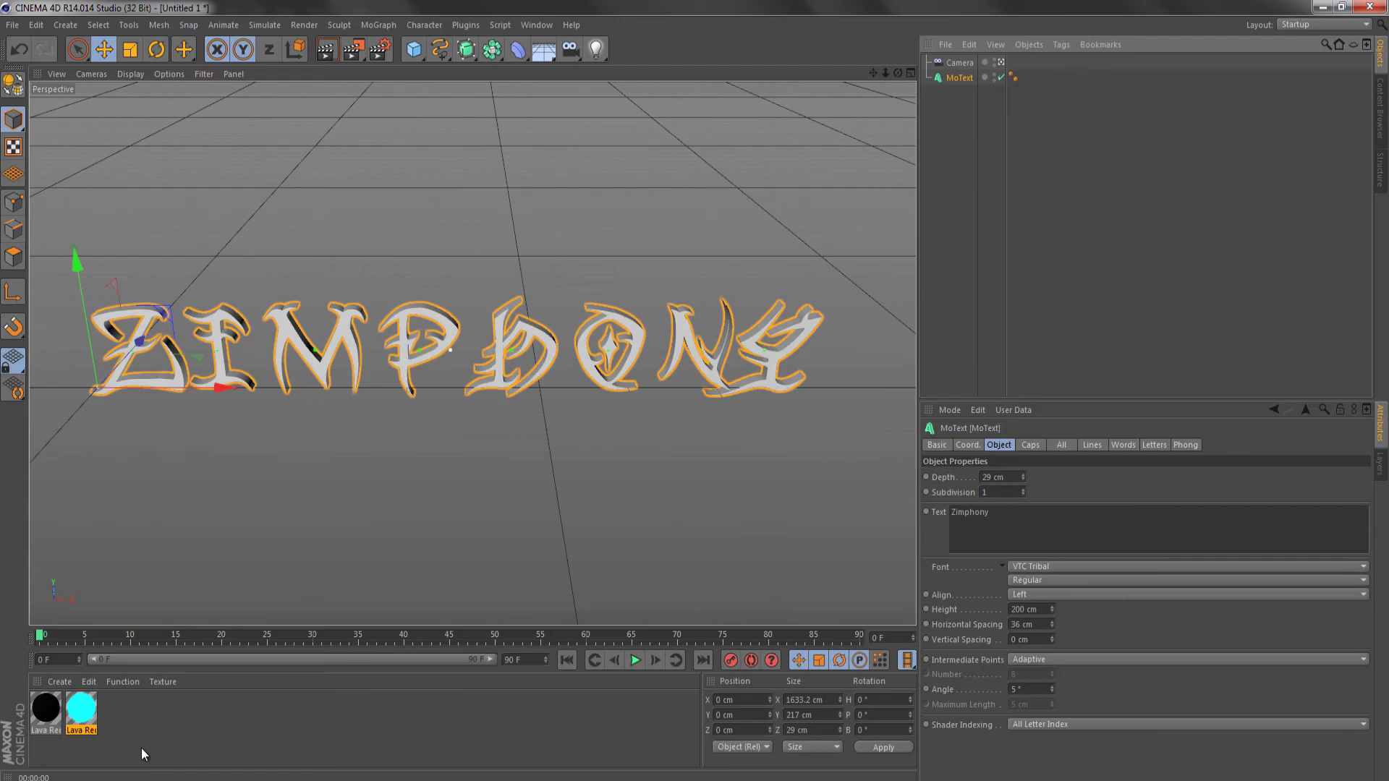
click(46, 709)
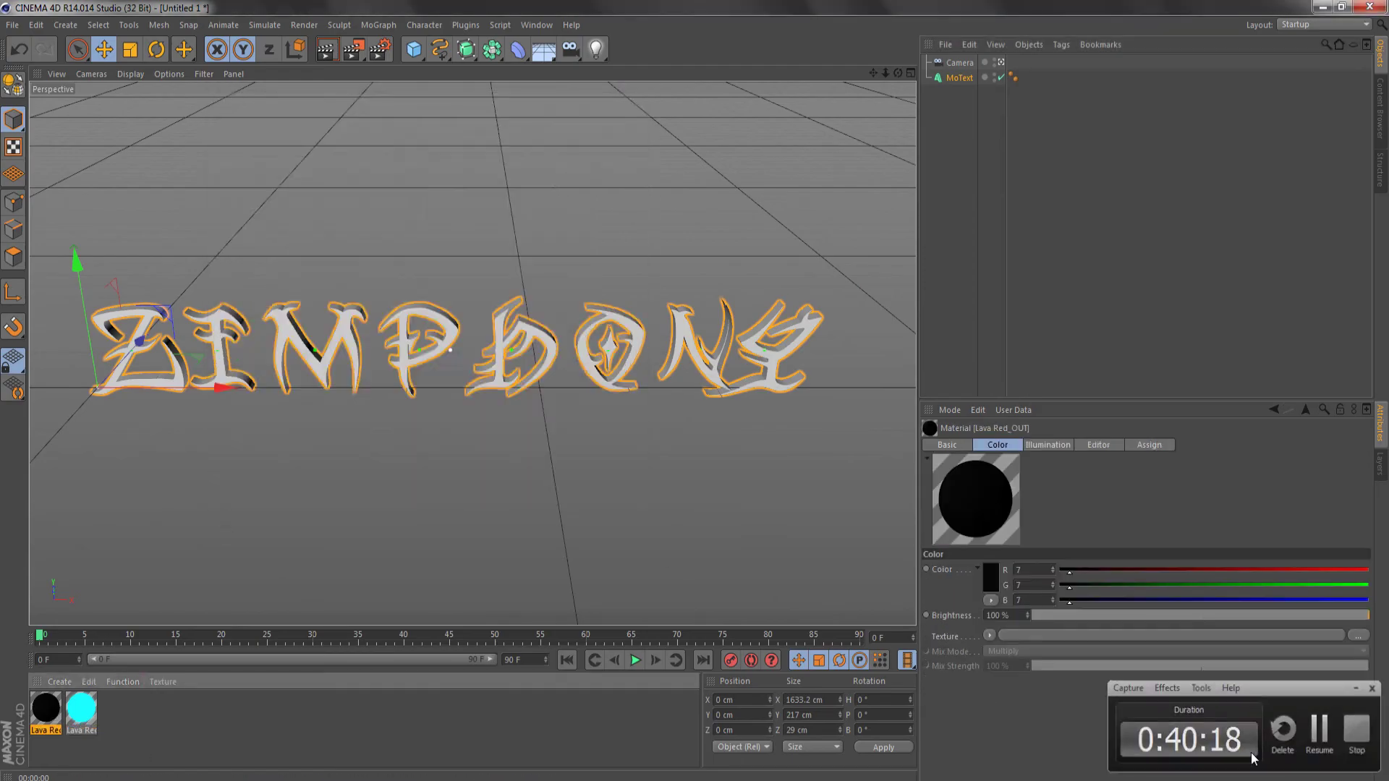
click(959, 77)
click(465, 24)
click(615, 73)
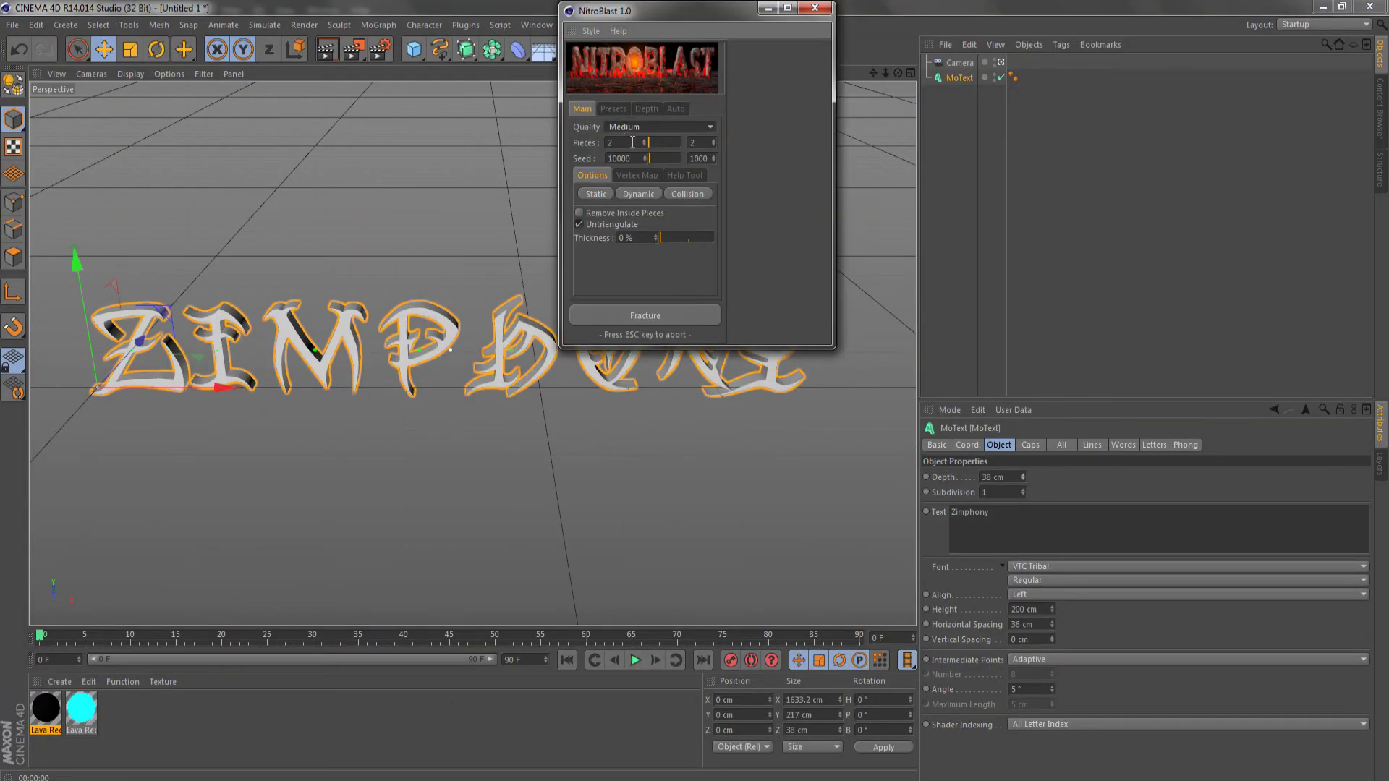
click(659, 127)
click(629, 184)
click(647, 314)
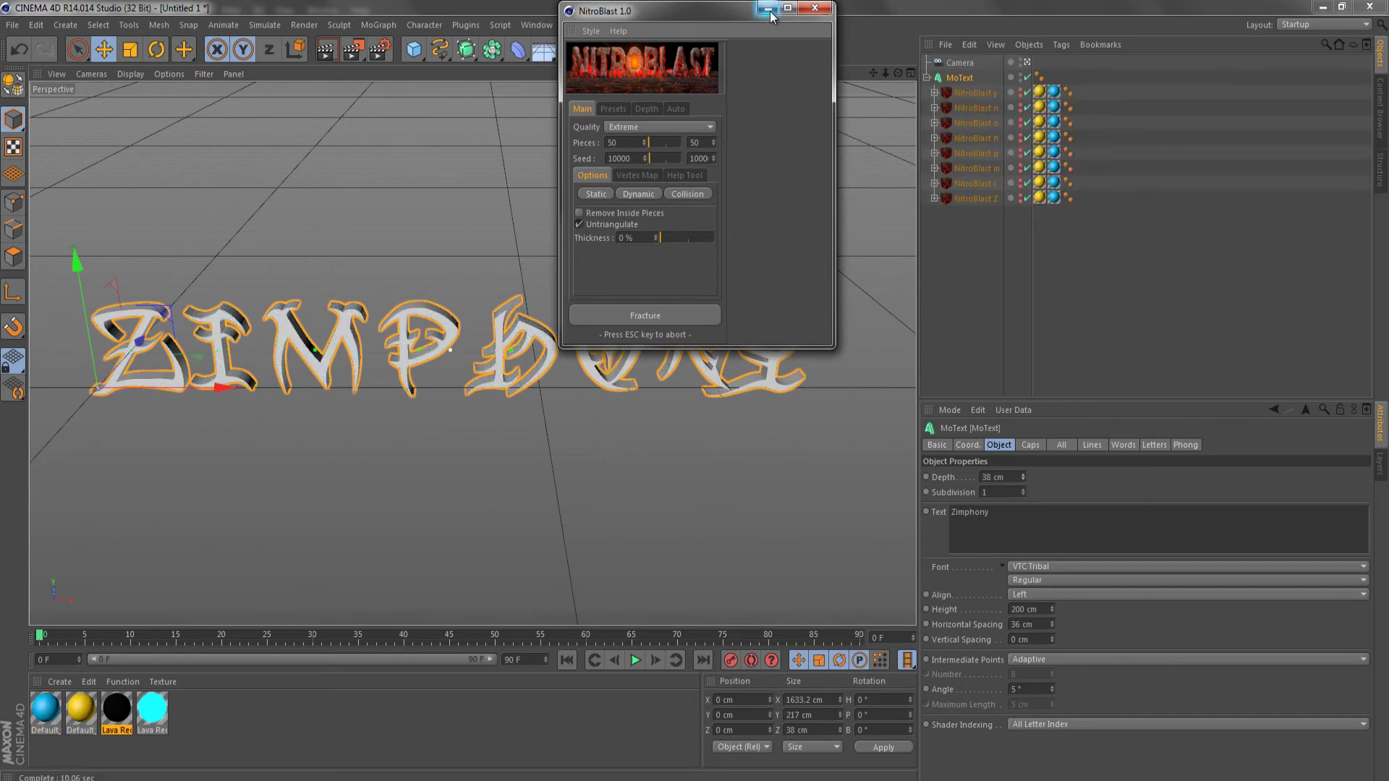
- Recolour Default_IN with a colour sampled from Photoshop and delete the two default materials
right_click(80, 709)
click(119, 506)
click(237, 261)
click(383, 162)
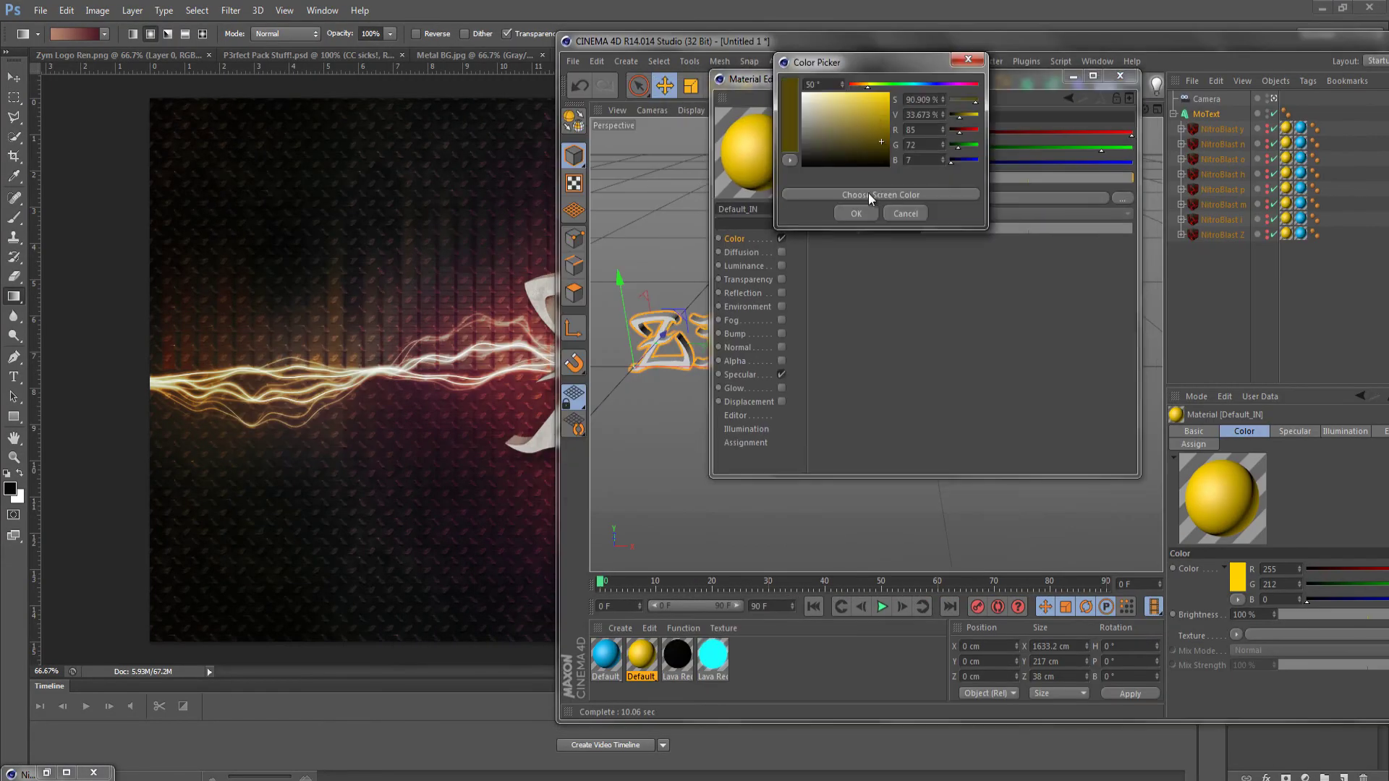
click(870, 199)
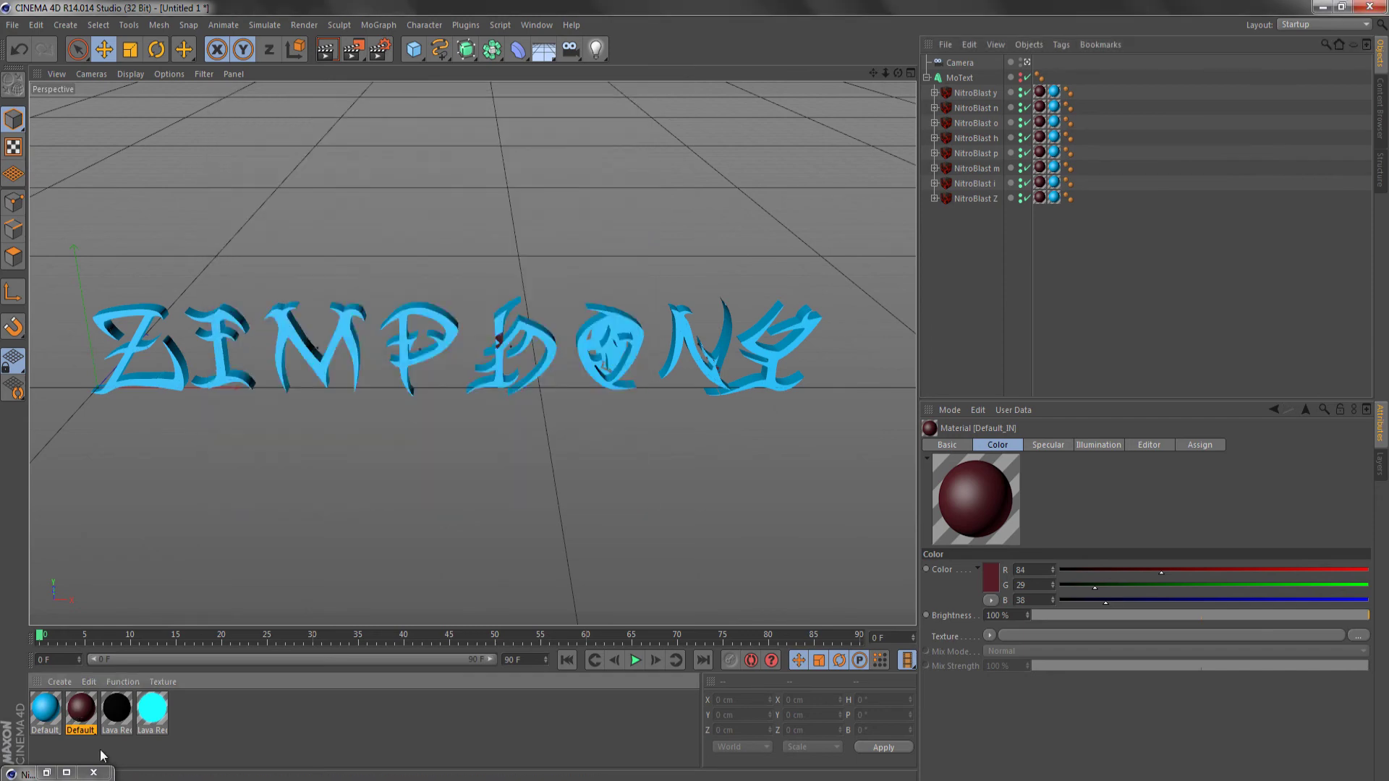
key(Delete)
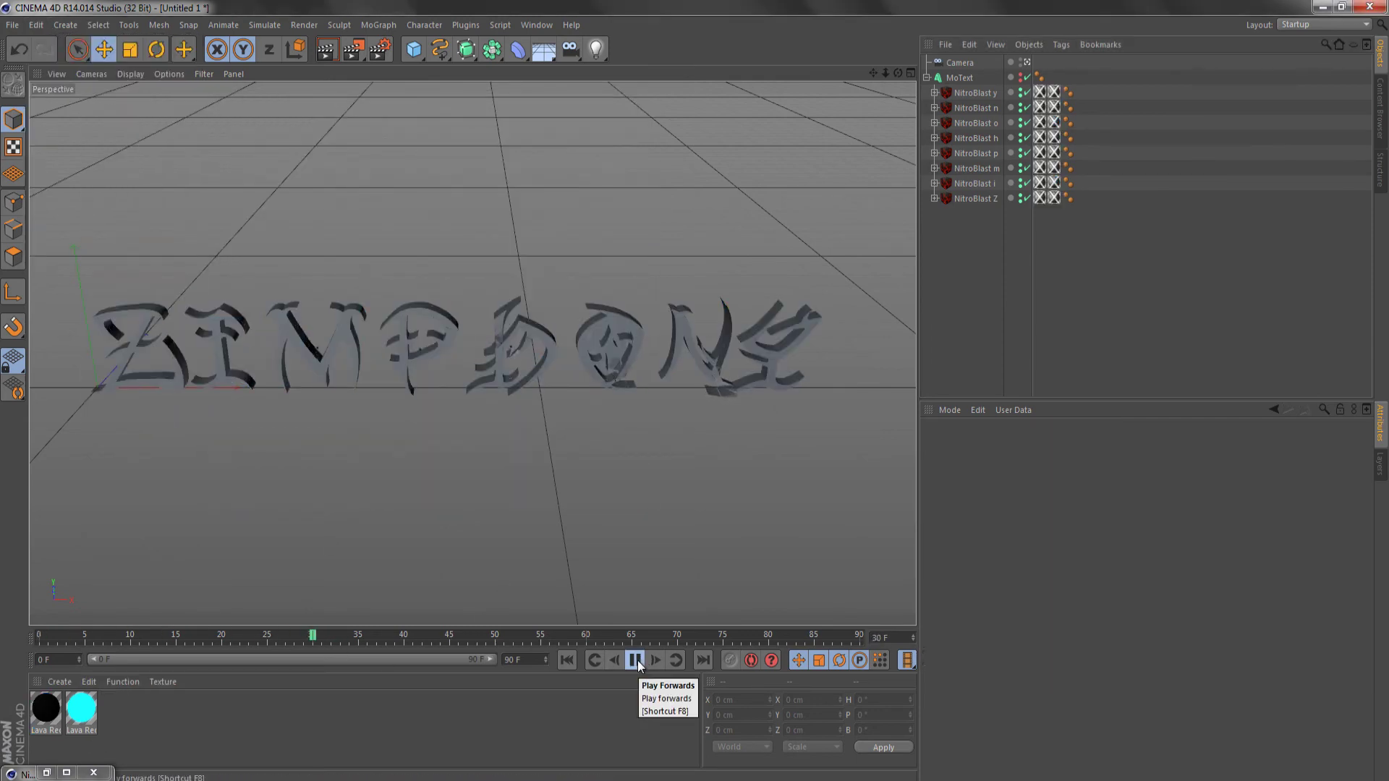
click(636, 661)
- Render the shattered text and save it as Zim Cracks Ren.png
key(shift+r)
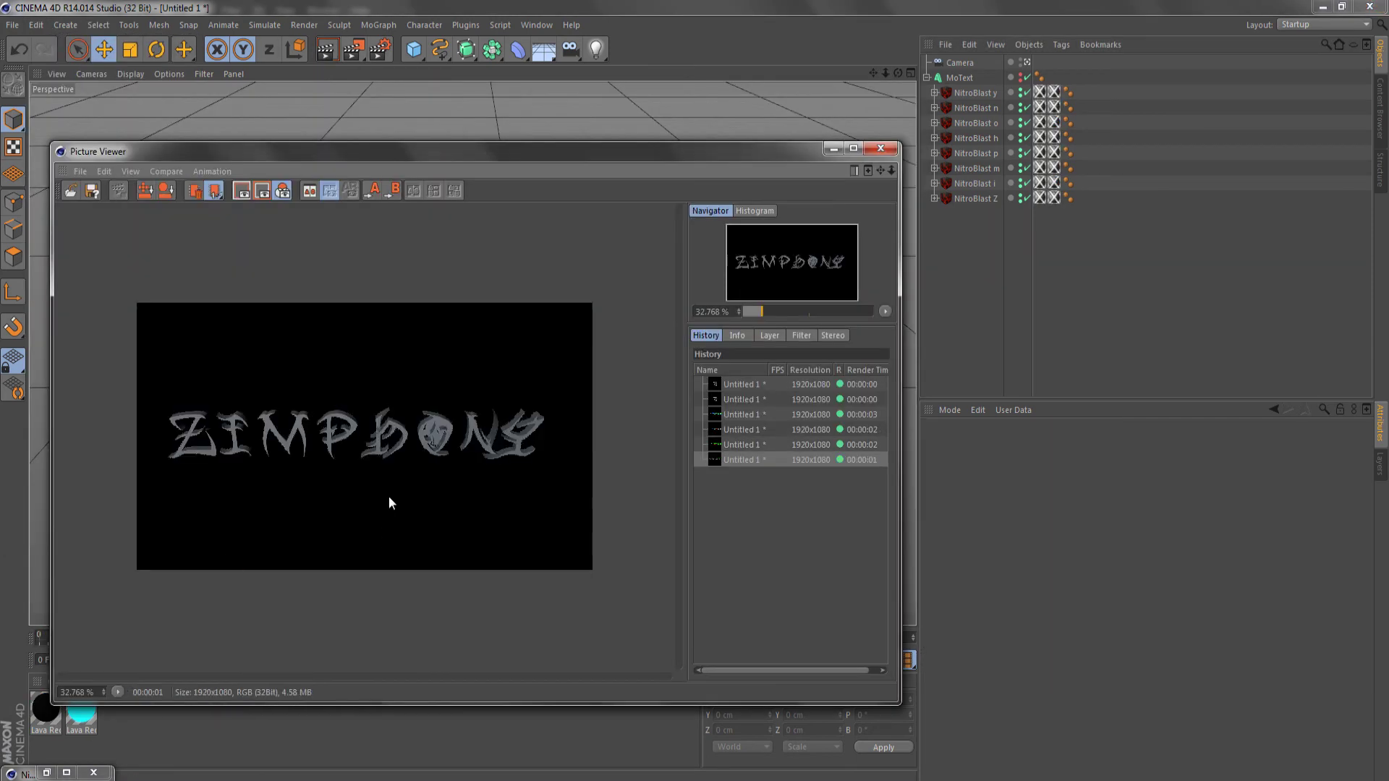
click(78, 190)
text(Zim)
click(359, 551)
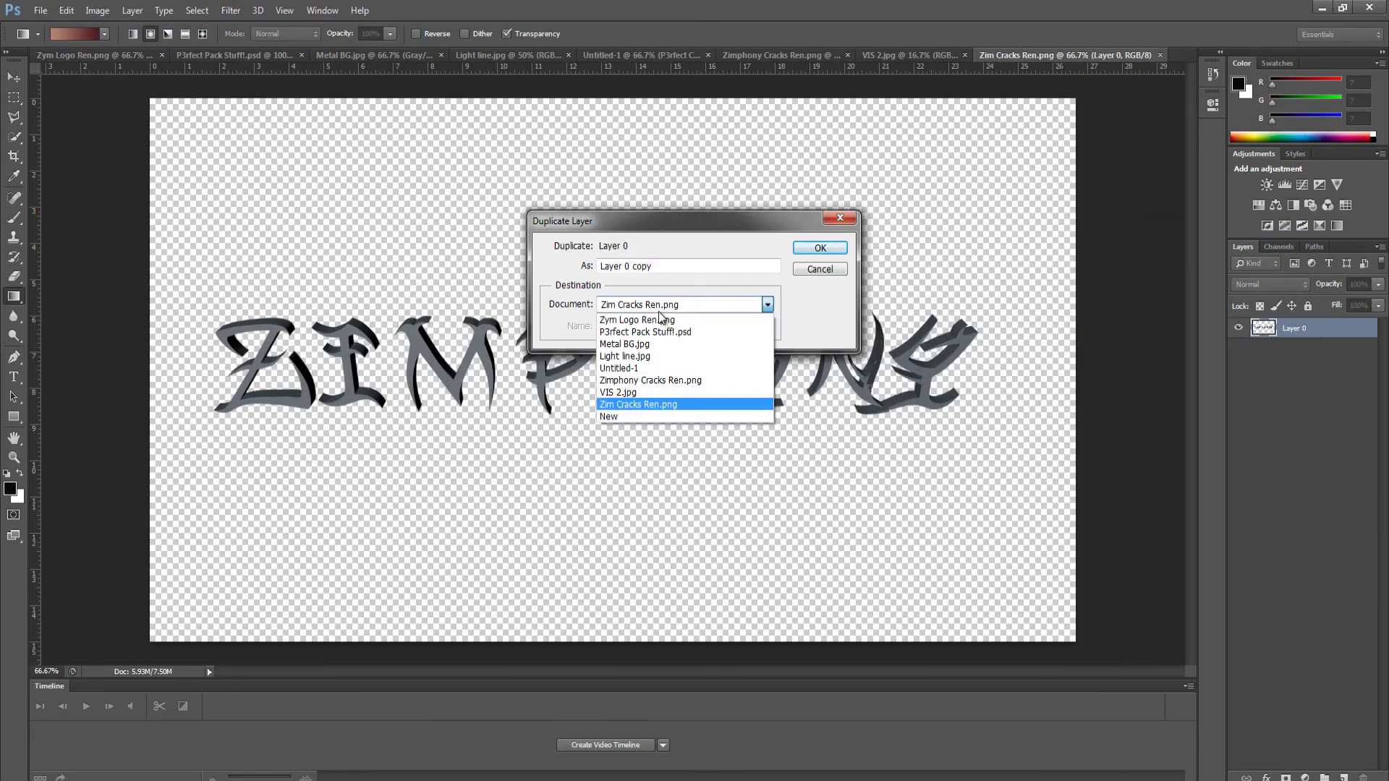
- Copy the new render into Untitled-1, transform it into place, and hide Layer 4
click(642, 61)
key(ctrl+t)
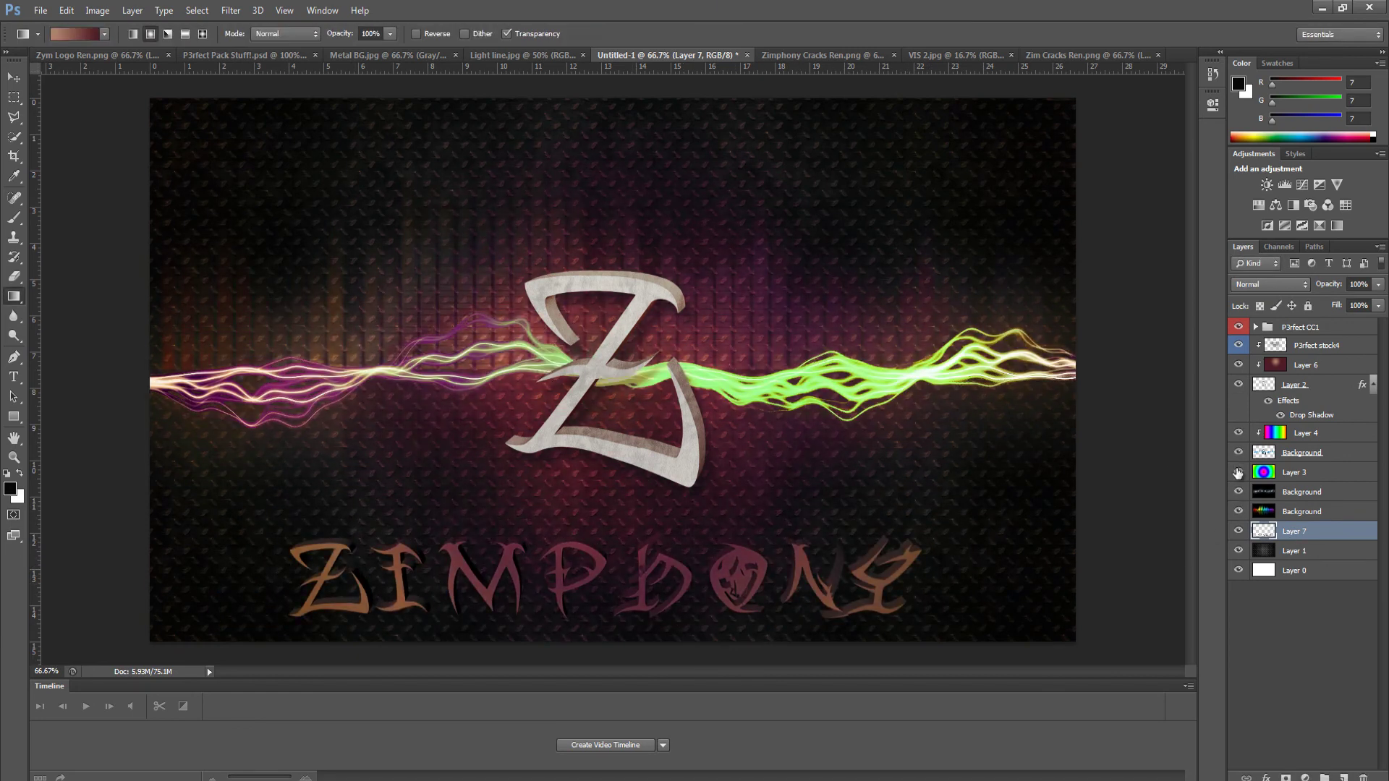
drag(1237, 452, 1238, 432)
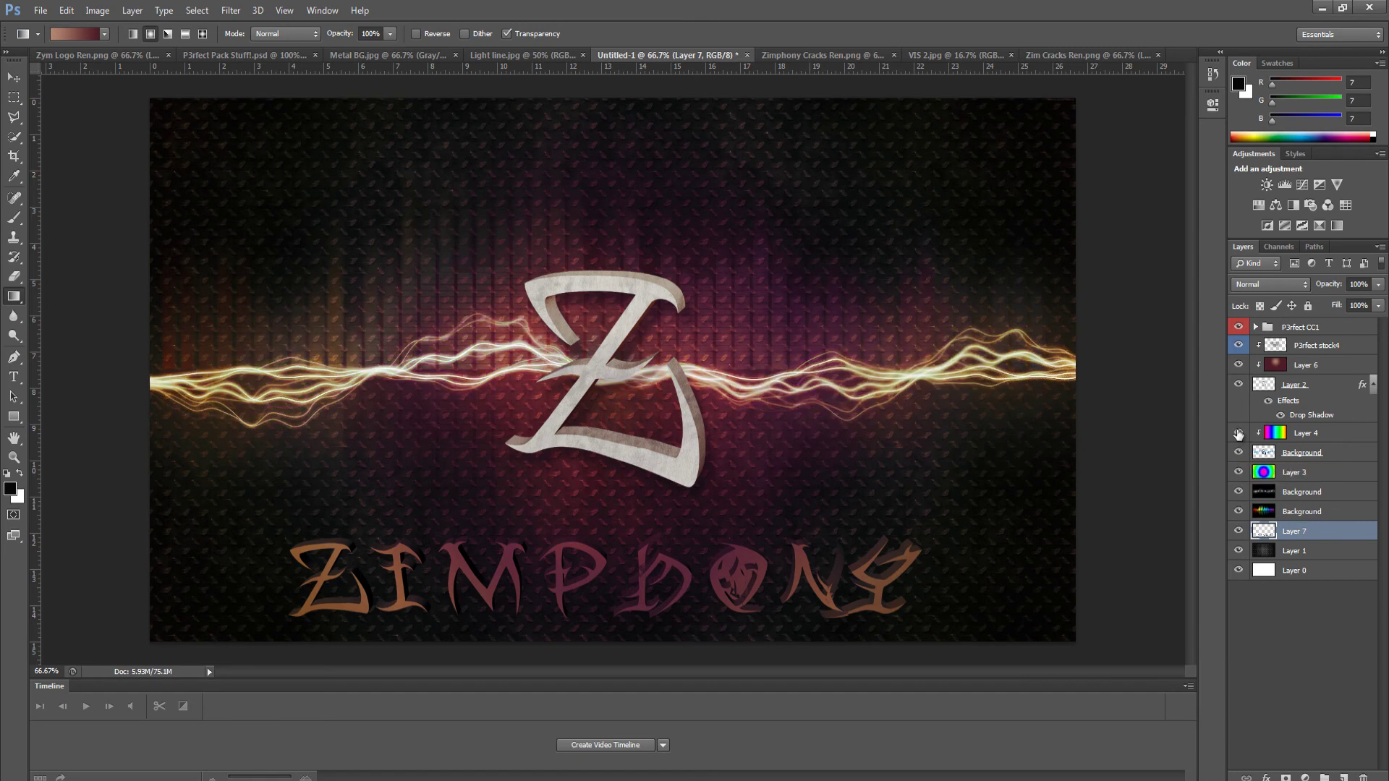
- Give Layer 7 a drop shadow with an adjusted distance
double_click(1266, 533)
click(917, 391)
drag(1070, 262, 1081, 270)
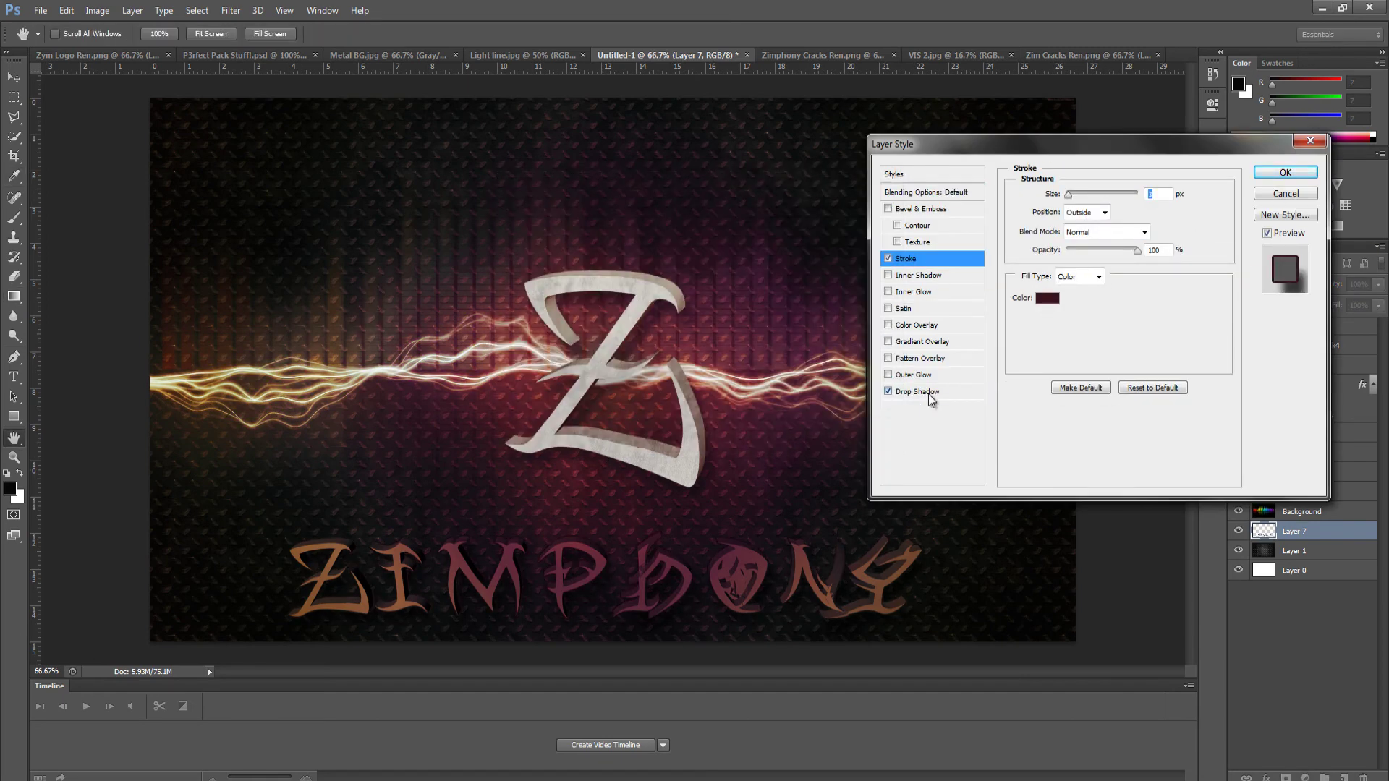
click(70, 220)
- Save the optimized PNG to the Desktop
click(796, 610)
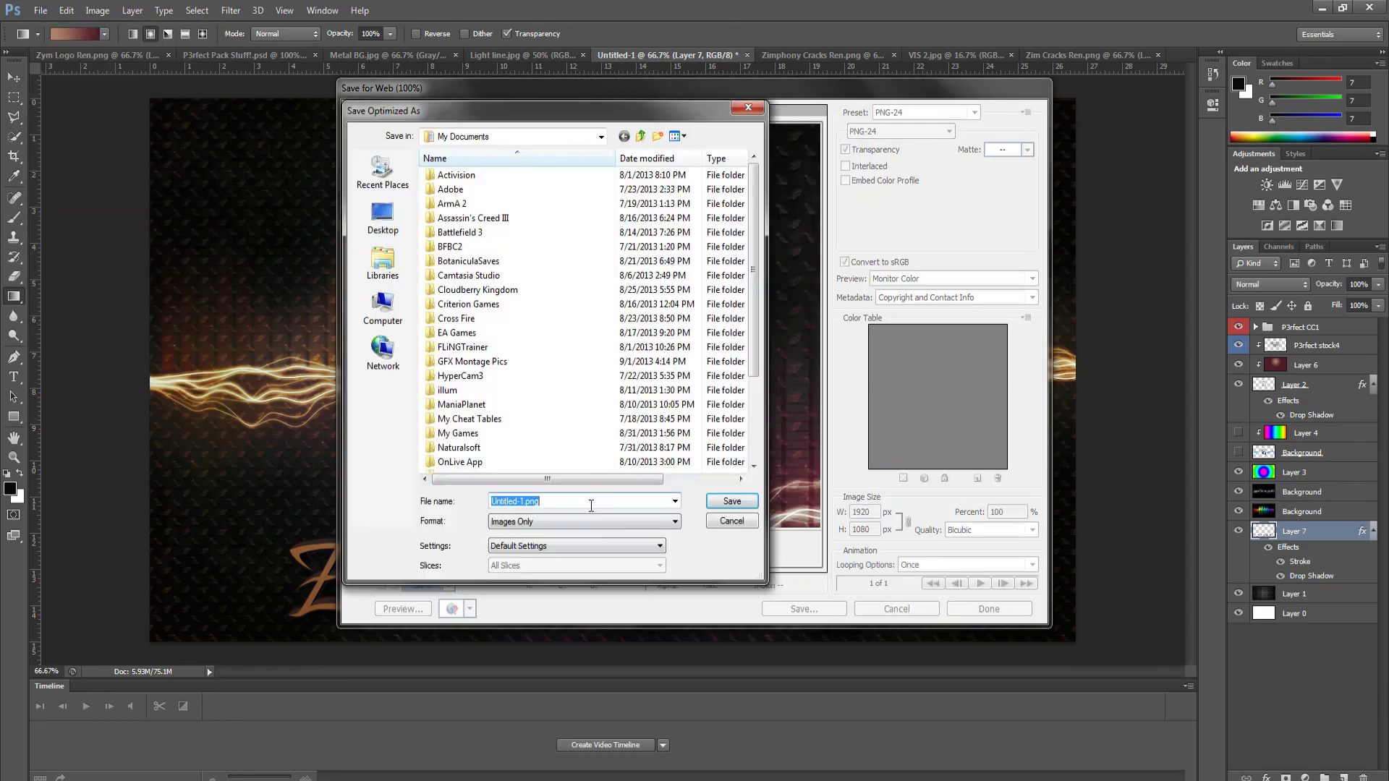
click(383, 224)
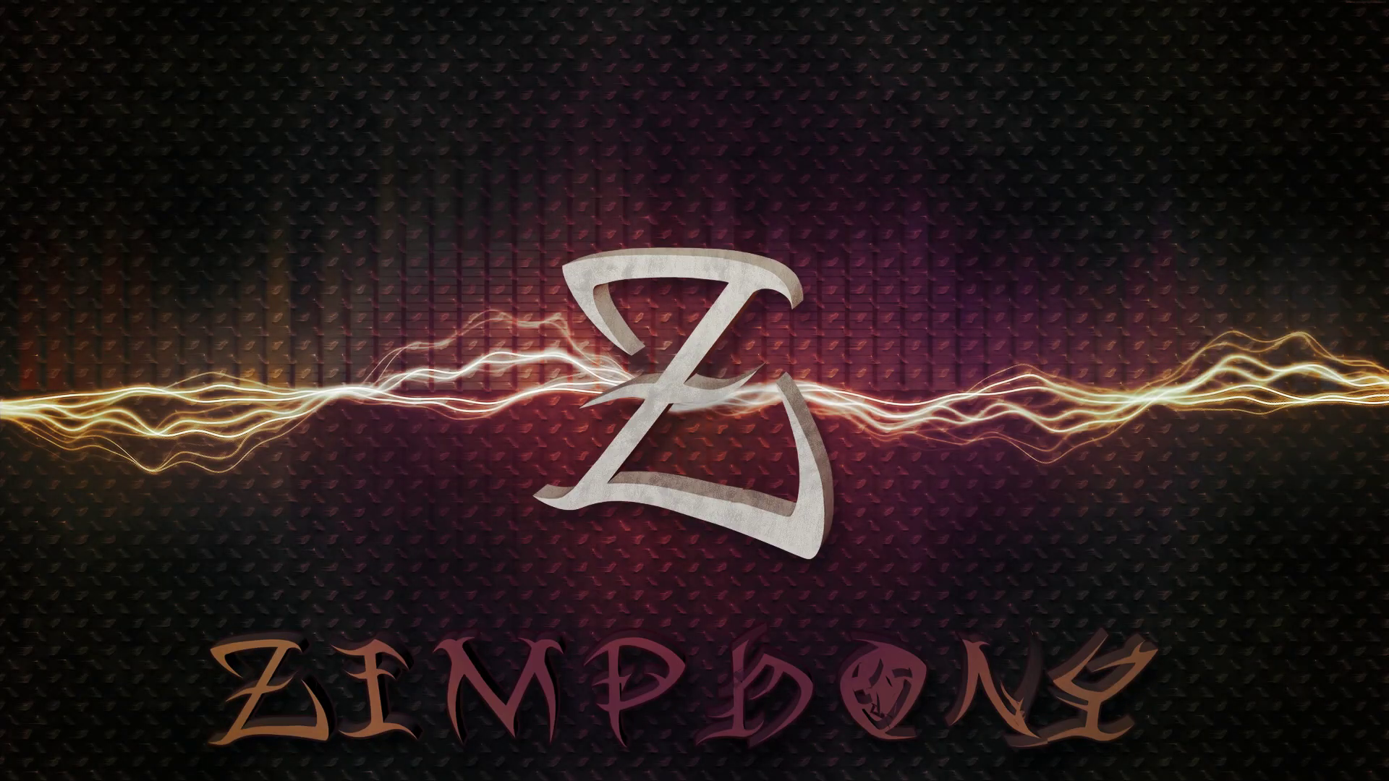